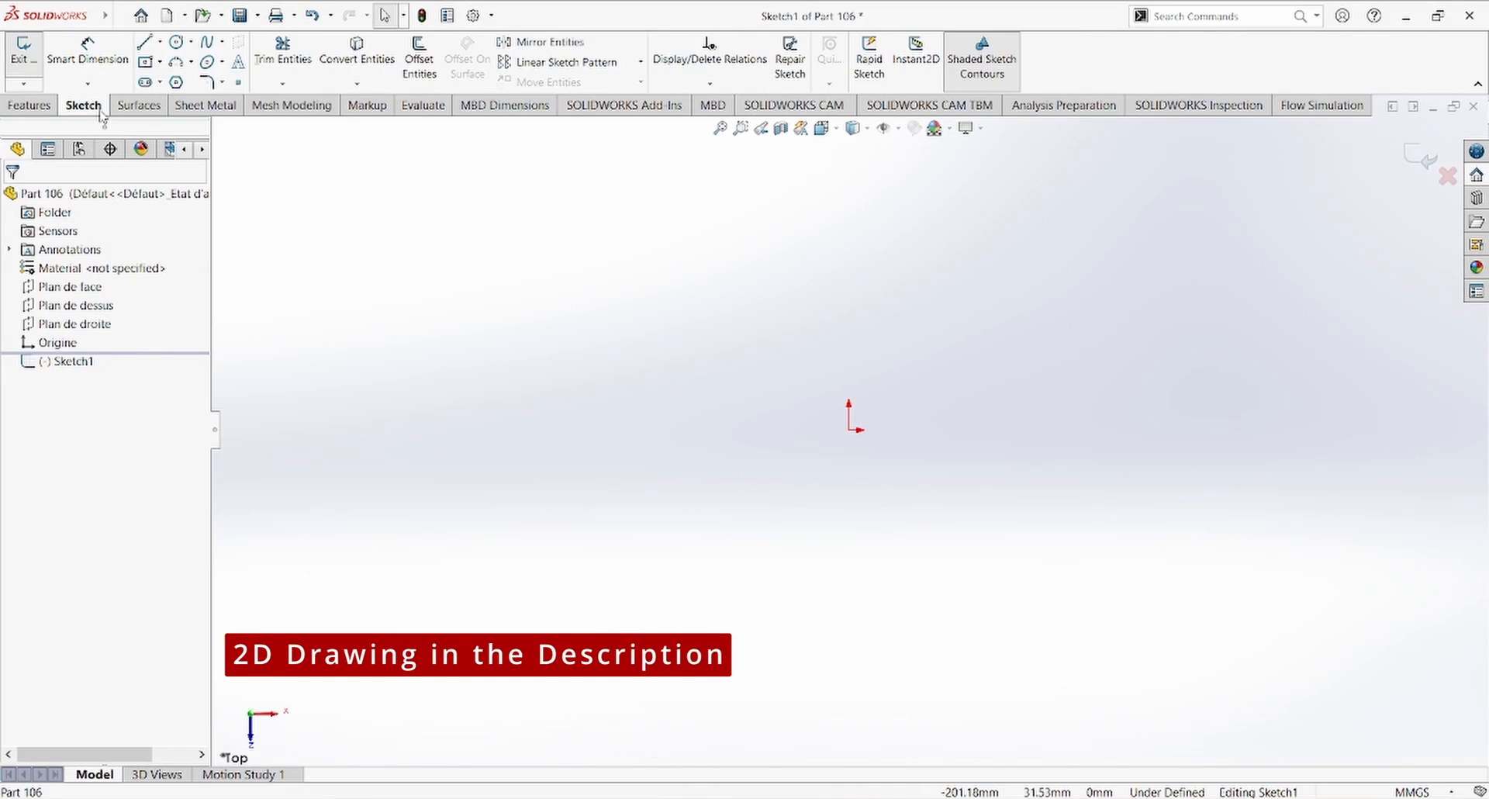
Step: Sketch three concentric circles centred on the origin with radii of about 50, 40 and 31 mm
{"action": "left_click", "coordinate": [176, 42]}
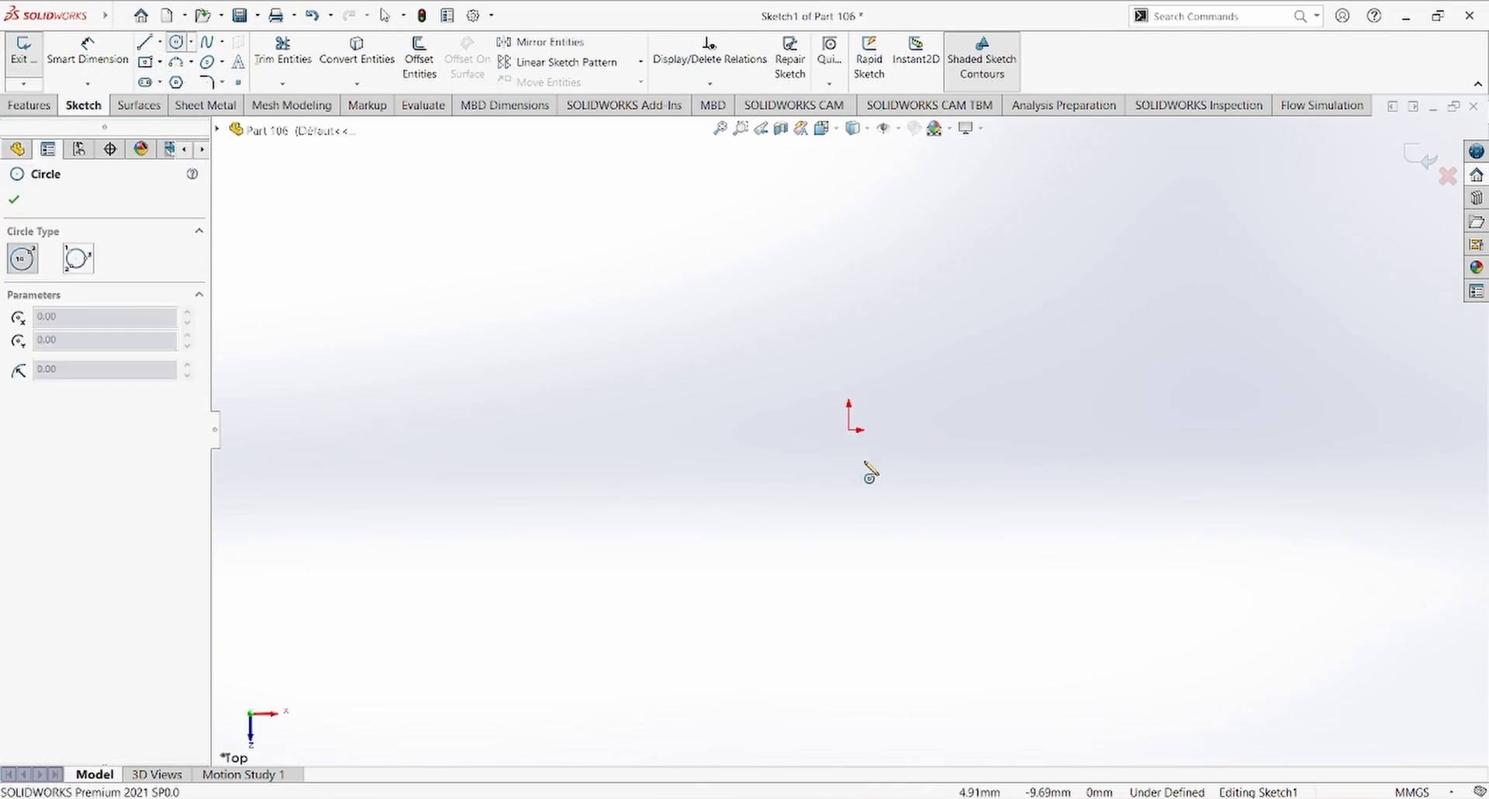
{"action": "left_click", "coordinate": [849, 430]}
{"action": "left_click", "coordinate": [960, 319]}
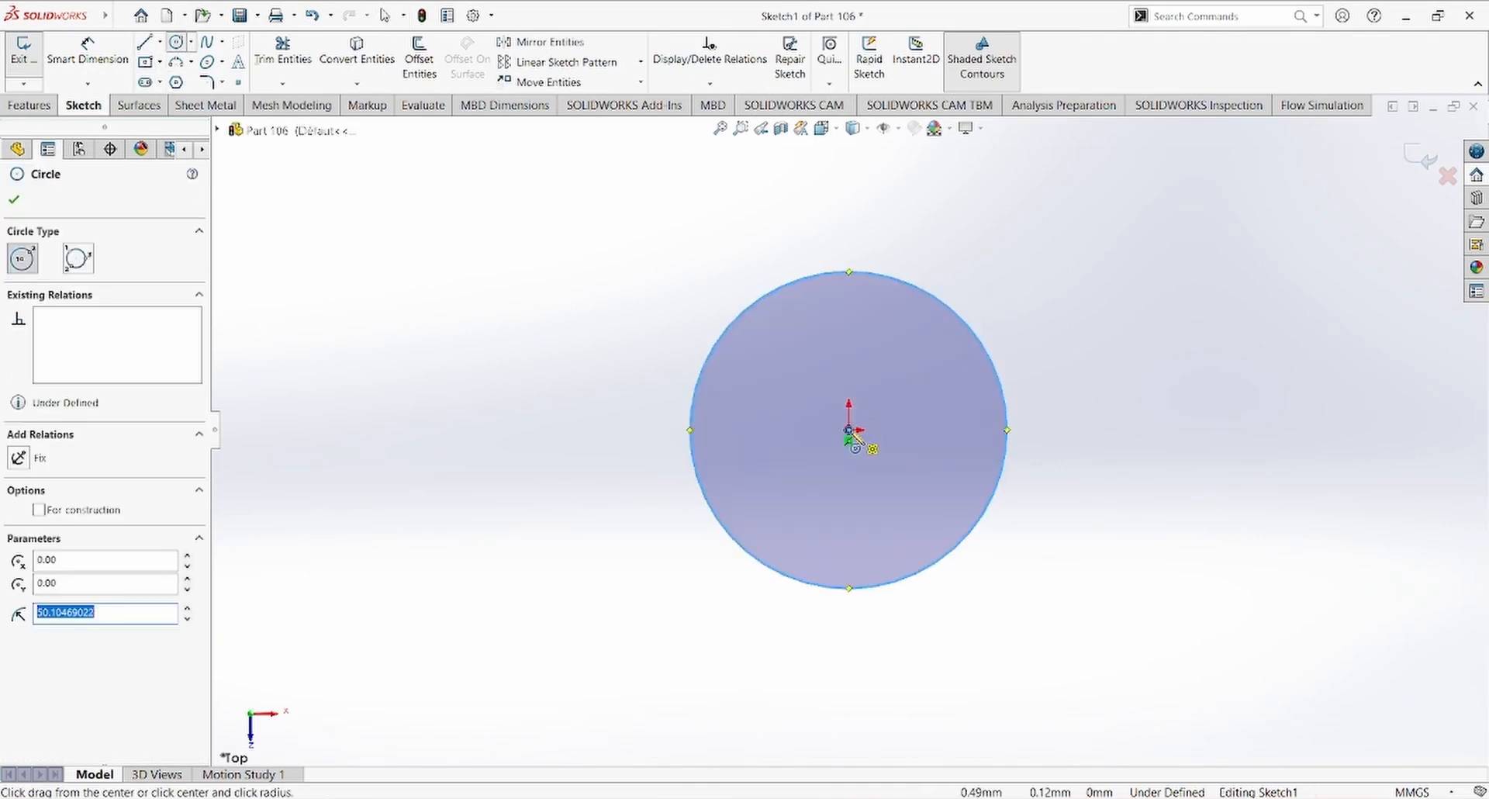
{"action": "left_click", "coordinate": [849, 430]}
{"action": "left_click", "coordinate": [939, 341]}
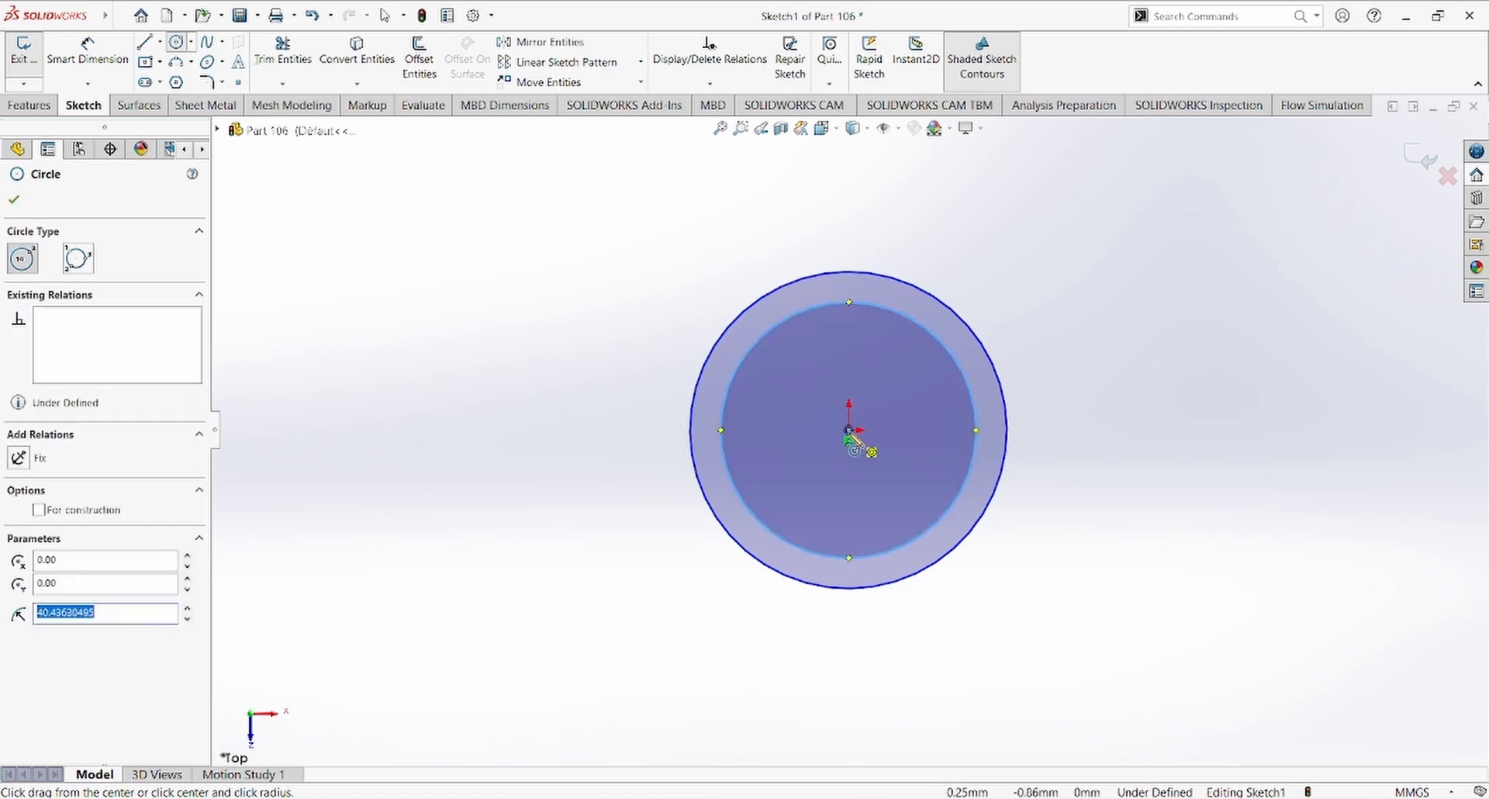
{"action": "left_click", "coordinate": [849, 432]}
{"action": "left_click", "coordinate": [907, 353]}
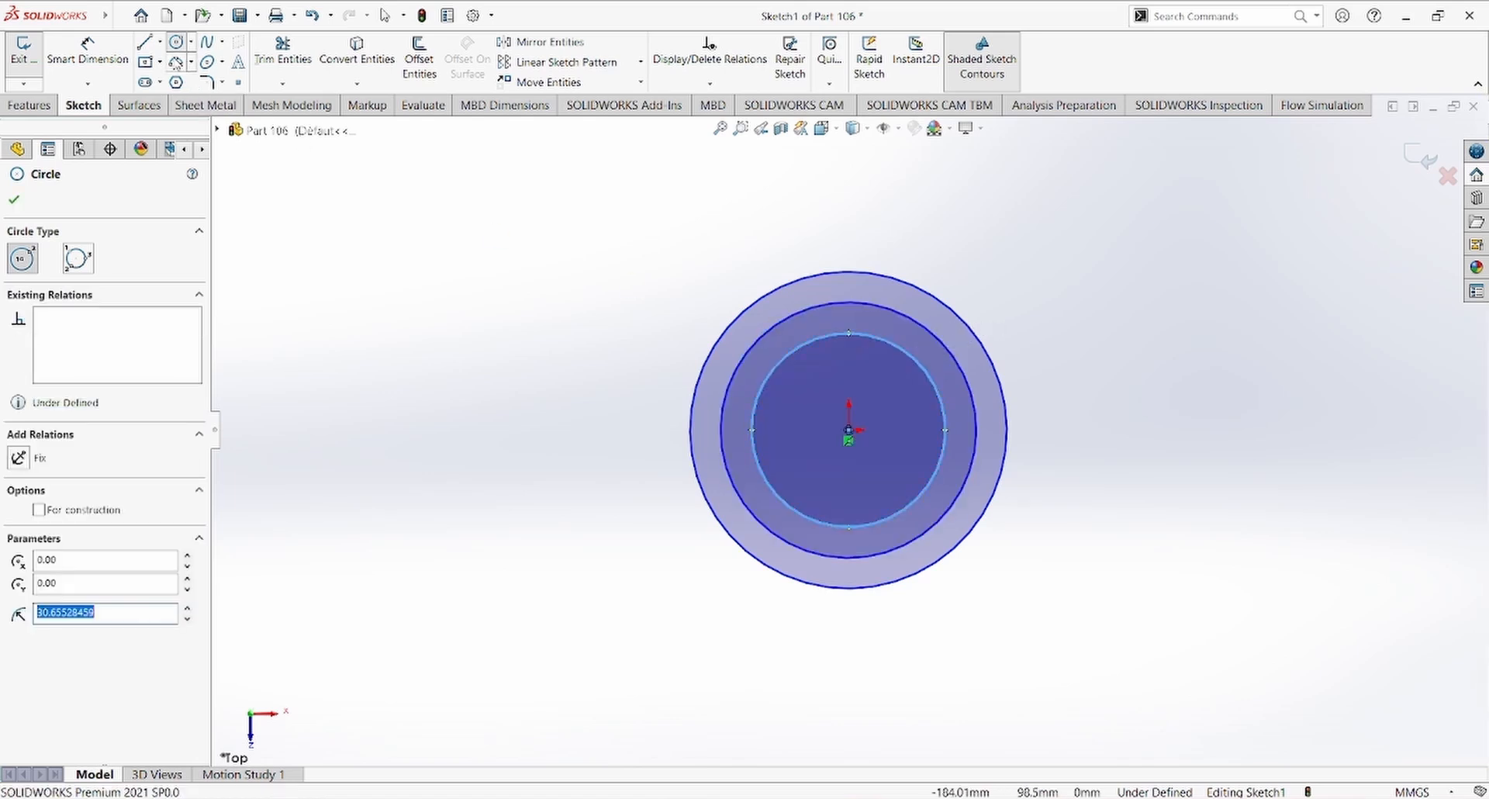
Step: Draw a horizontal construction centerline about 34 mm long from the origin through the inner circle's edge
{"action": "left_click", "coordinate": [160, 45]}
{"action": "left_click", "coordinate": [190, 67]}
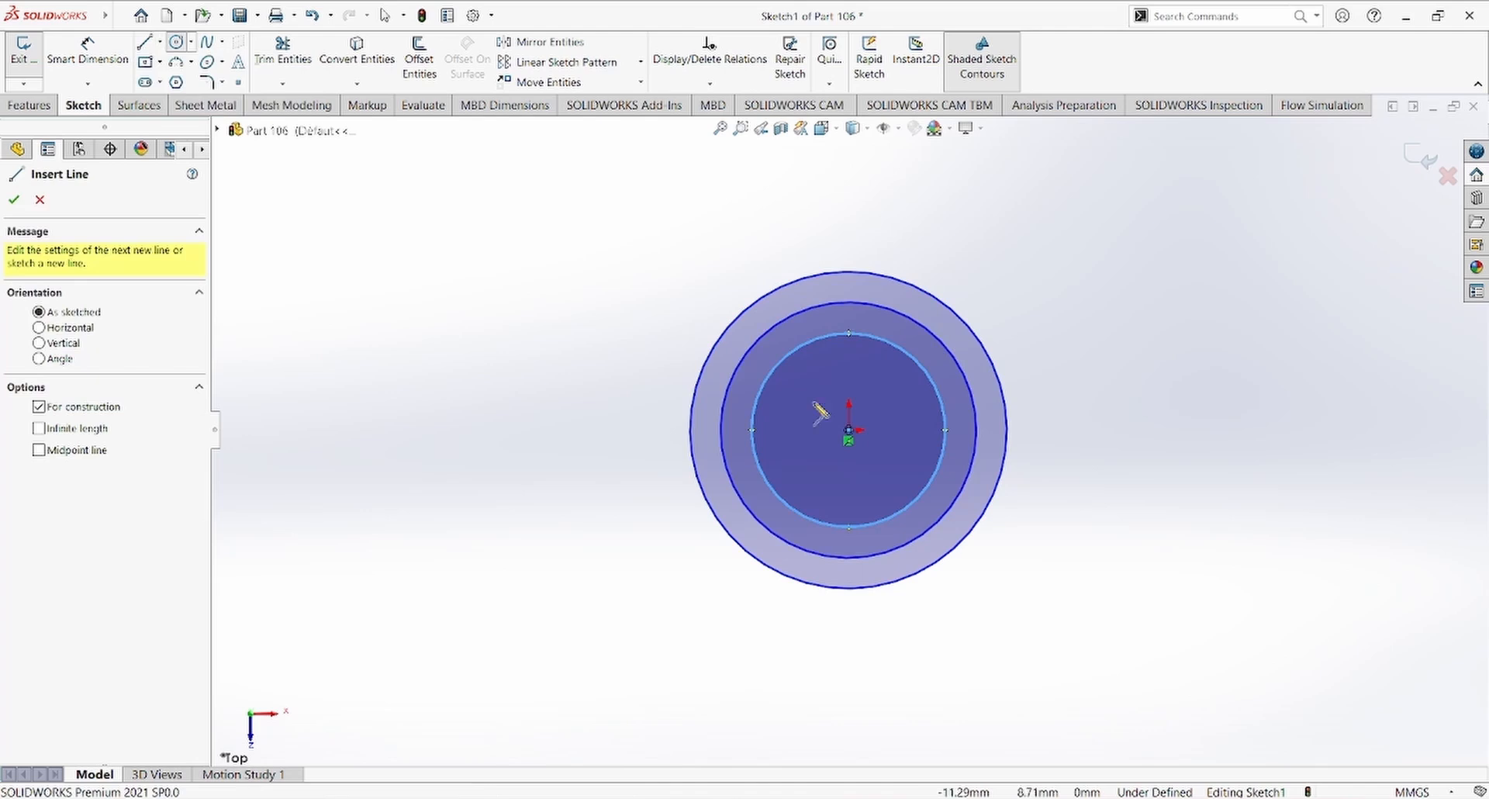
{"action": "left_click", "coordinate": [849, 431]}
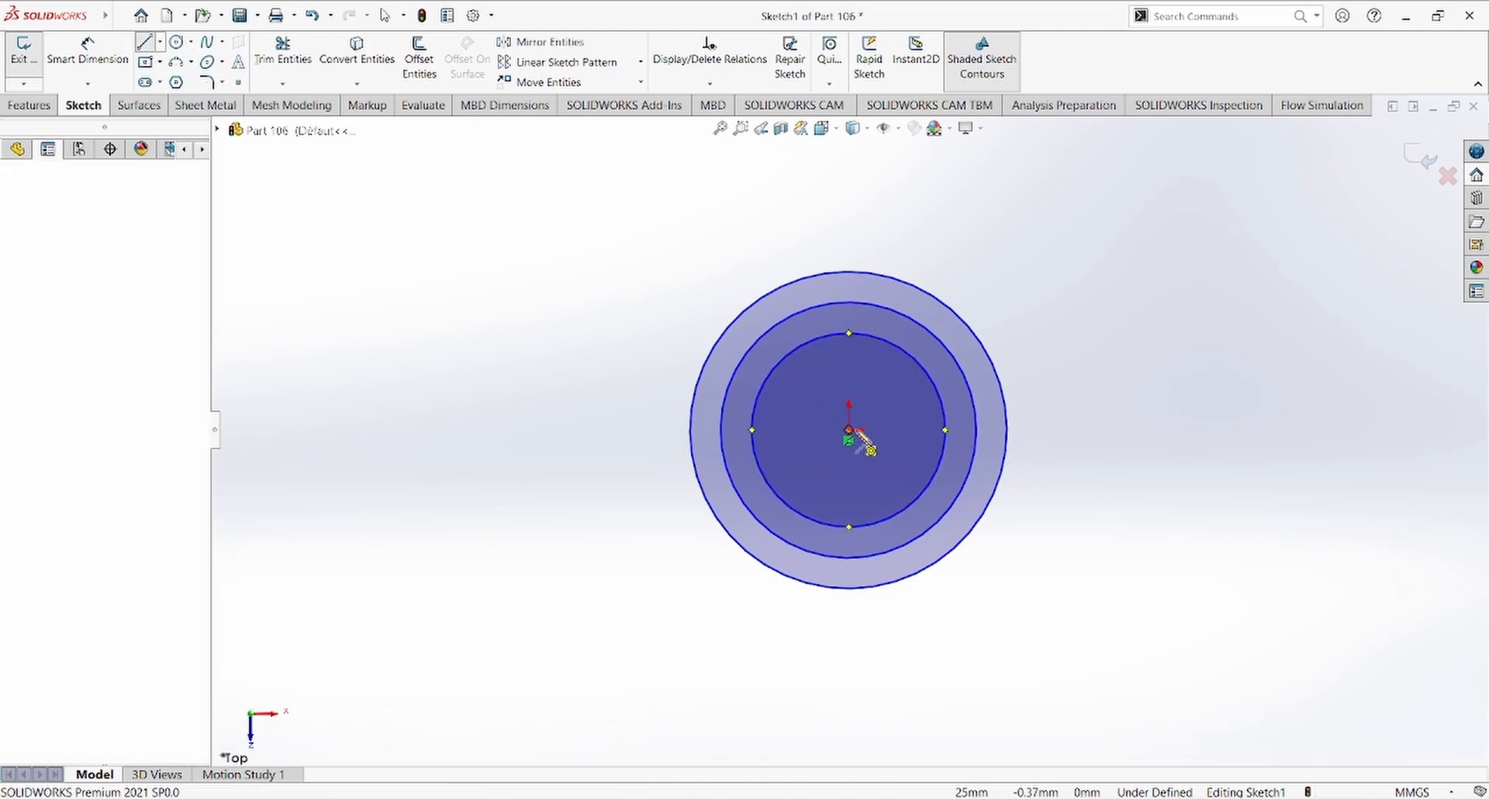
{"action": "left_click", "coordinate": [958, 430]}
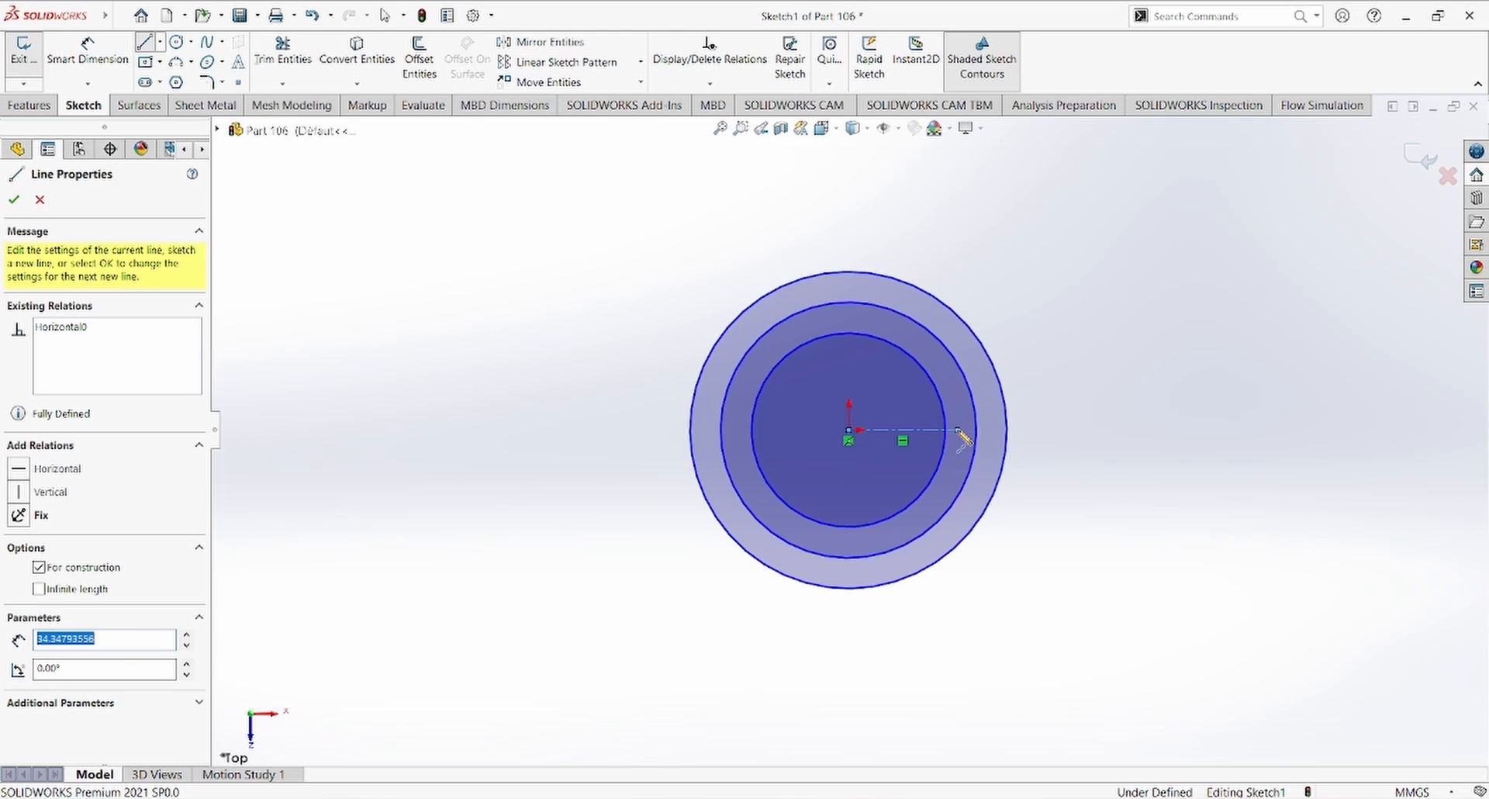
{"action": "key", "text": "Escape"}
{"action": "key", "text": "Escape"}
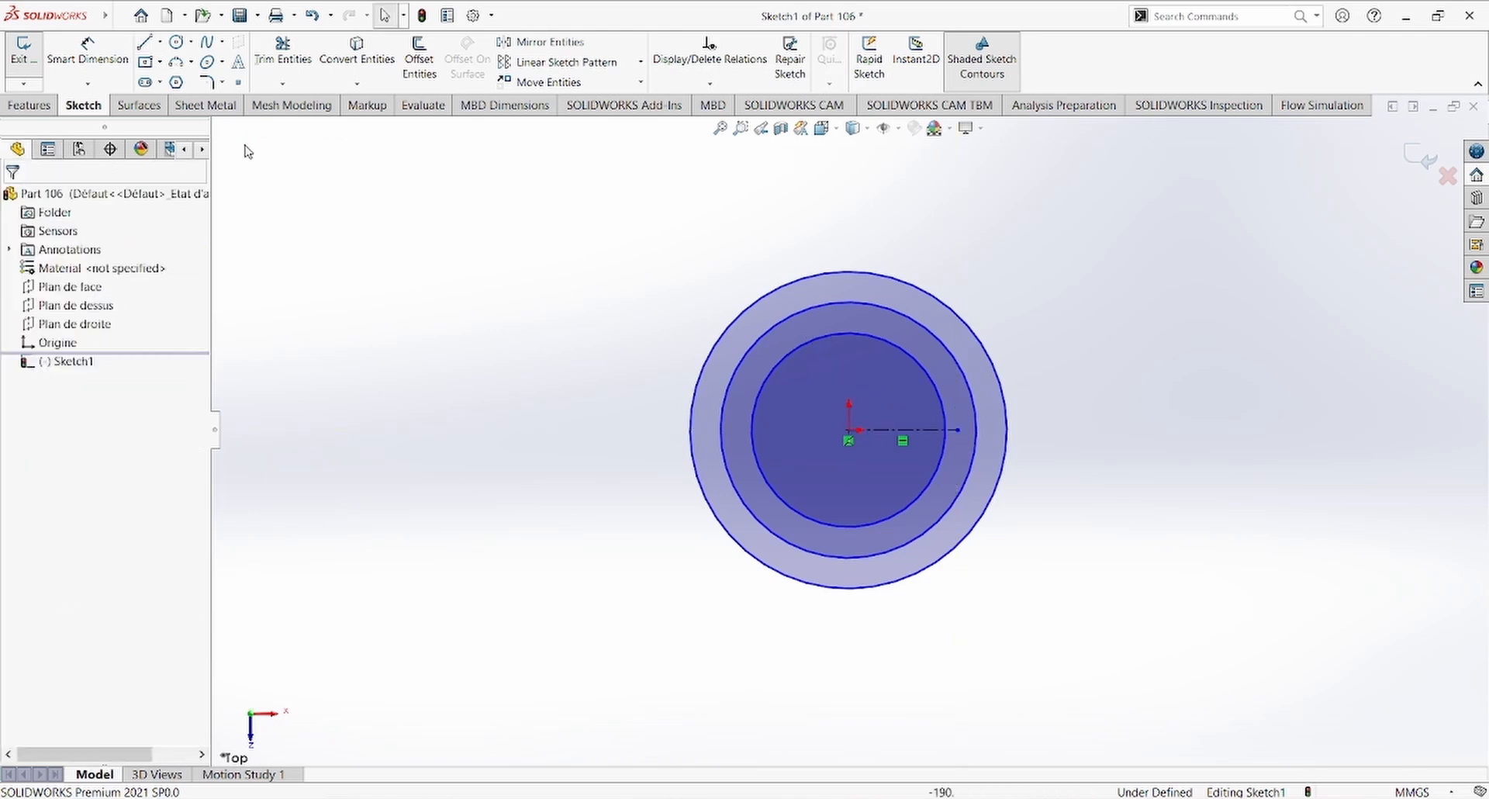
Step: Sketch an open three-sided keyway outline with solid lines, starting and ending on the inner circle around the centerline
{"action": "left_click", "coordinate": [145, 43]}
{"action": "scroll", "coordinate": [967, 402], "scroll_direction": "down", "scroll_amount": 6}
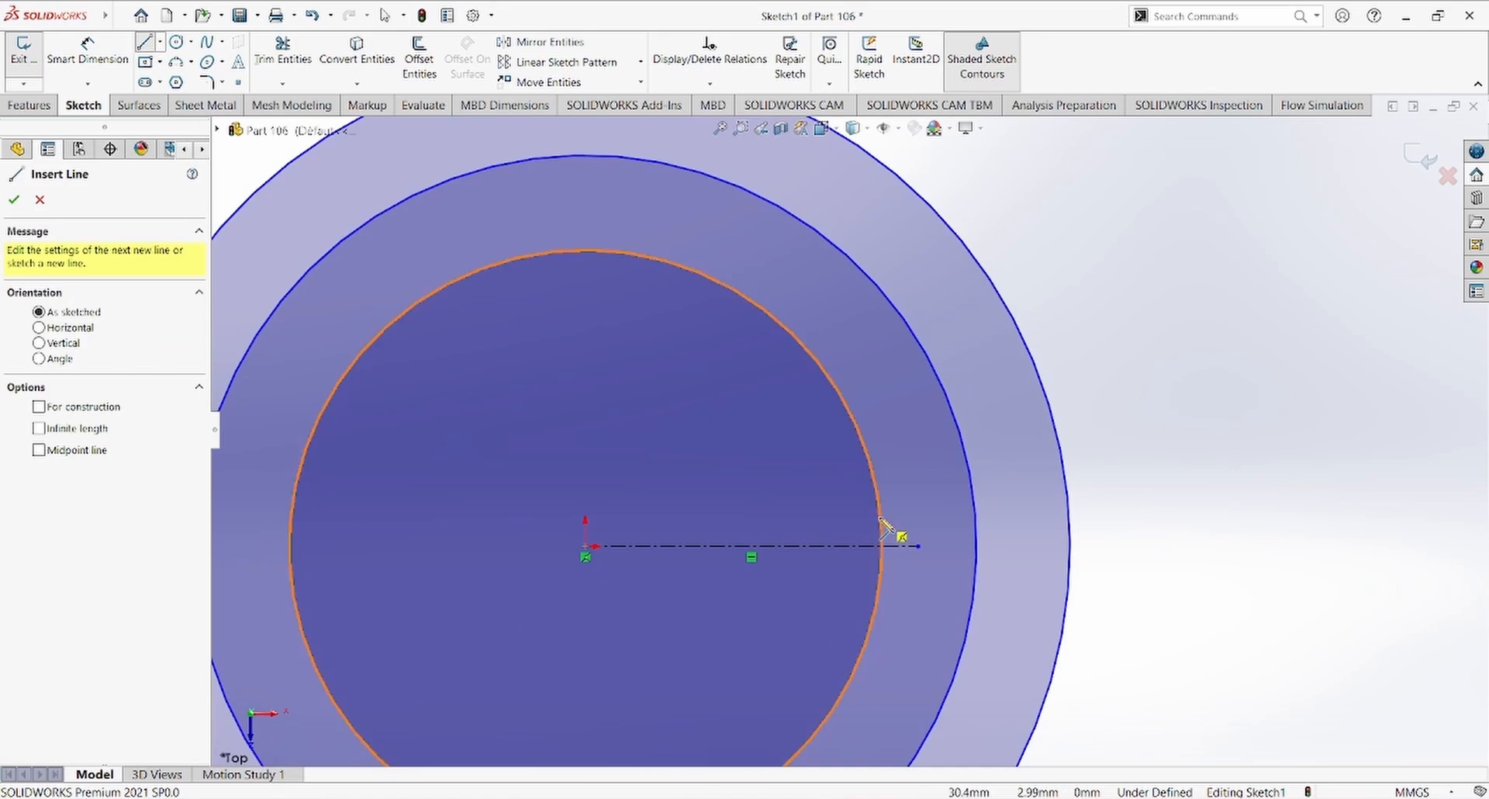
{"action": "left_click", "coordinate": [881, 517]}
{"action": "left_click", "coordinate": [945, 517]}
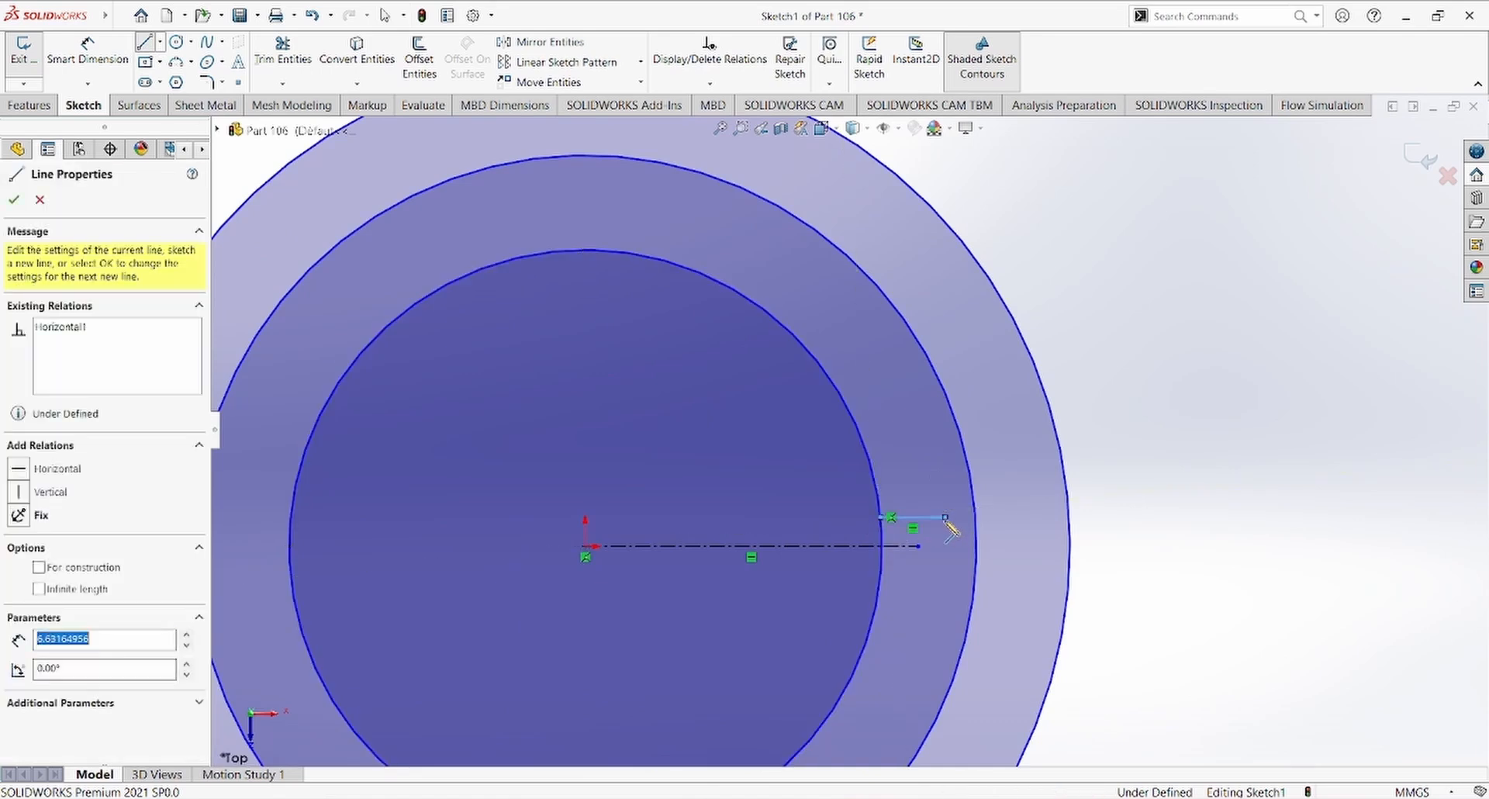
{"action": "left_click", "coordinate": [945, 584]}
{"action": "left_click", "coordinate": [882, 584]}
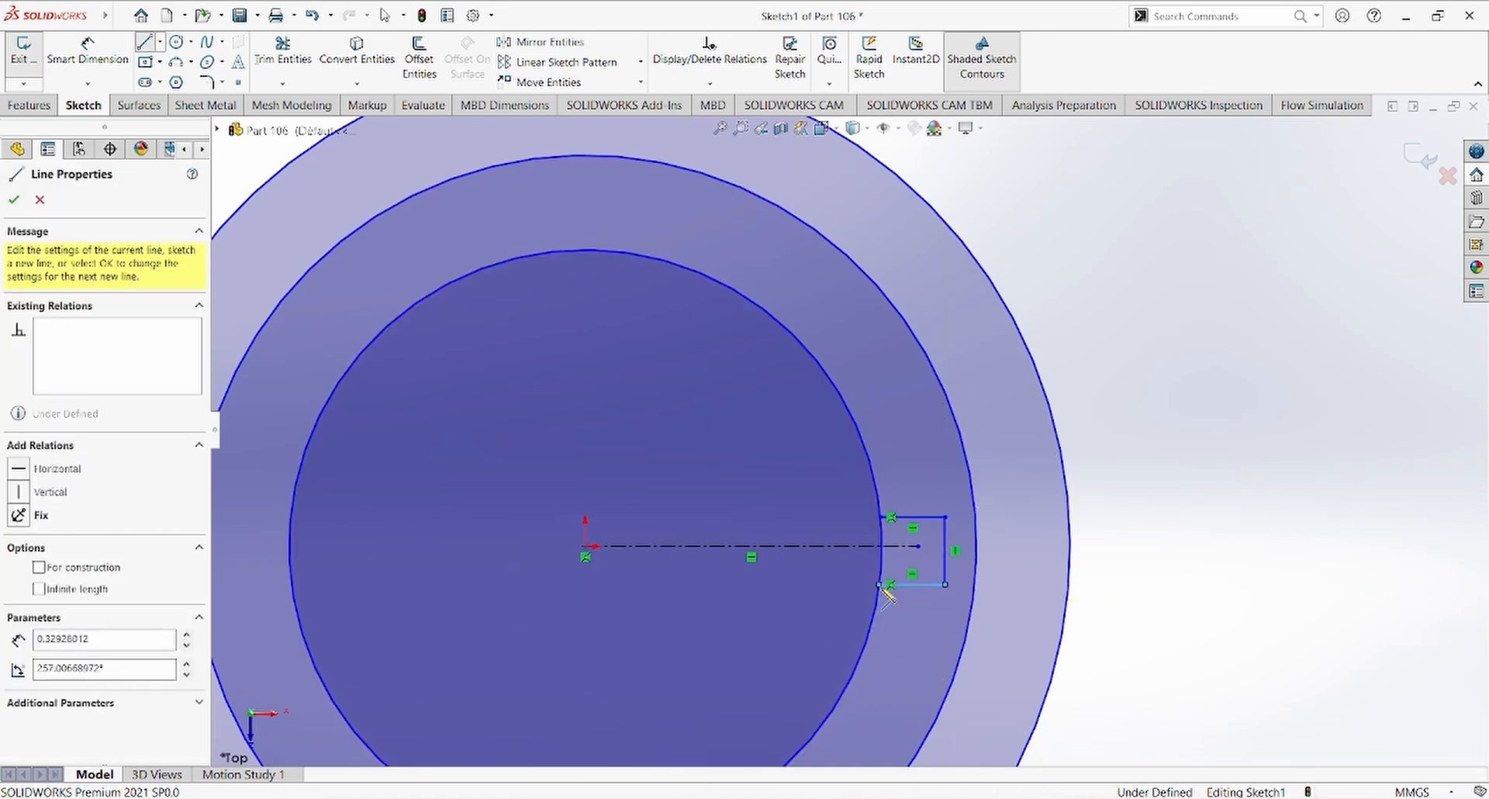
{"action": "key", "text": "Escape"}
{"action": "scroll", "coordinate": [1024, 564], "scroll_direction": "up", "scroll_amount": 2}
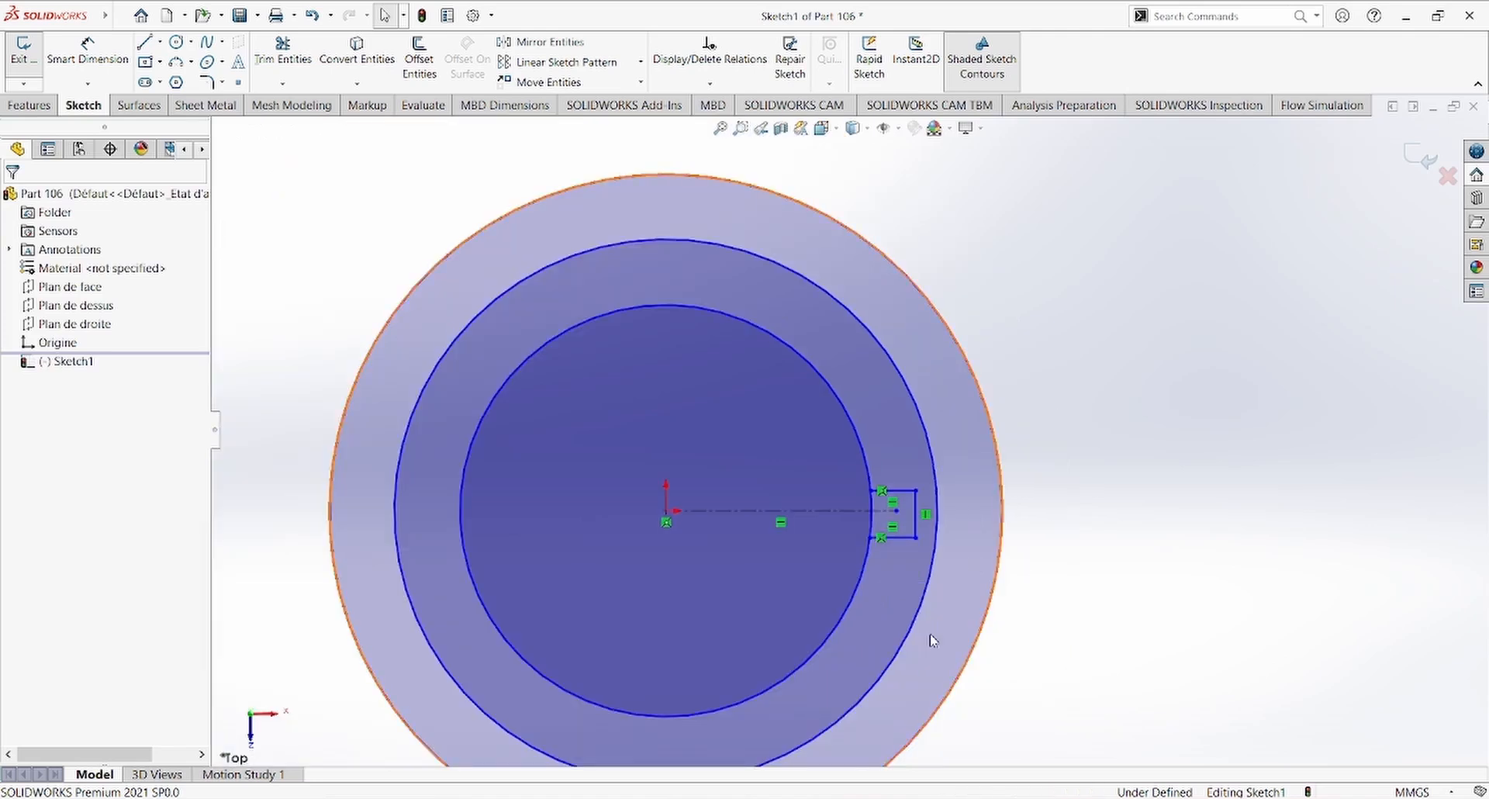
Step: Consult the reference drawing BH-CAD-DESIGN.jpg, return to the sketch and dimension the outer circle to a 75 mm diameter
{"action": "left_click", "coordinate": [751, 798]}
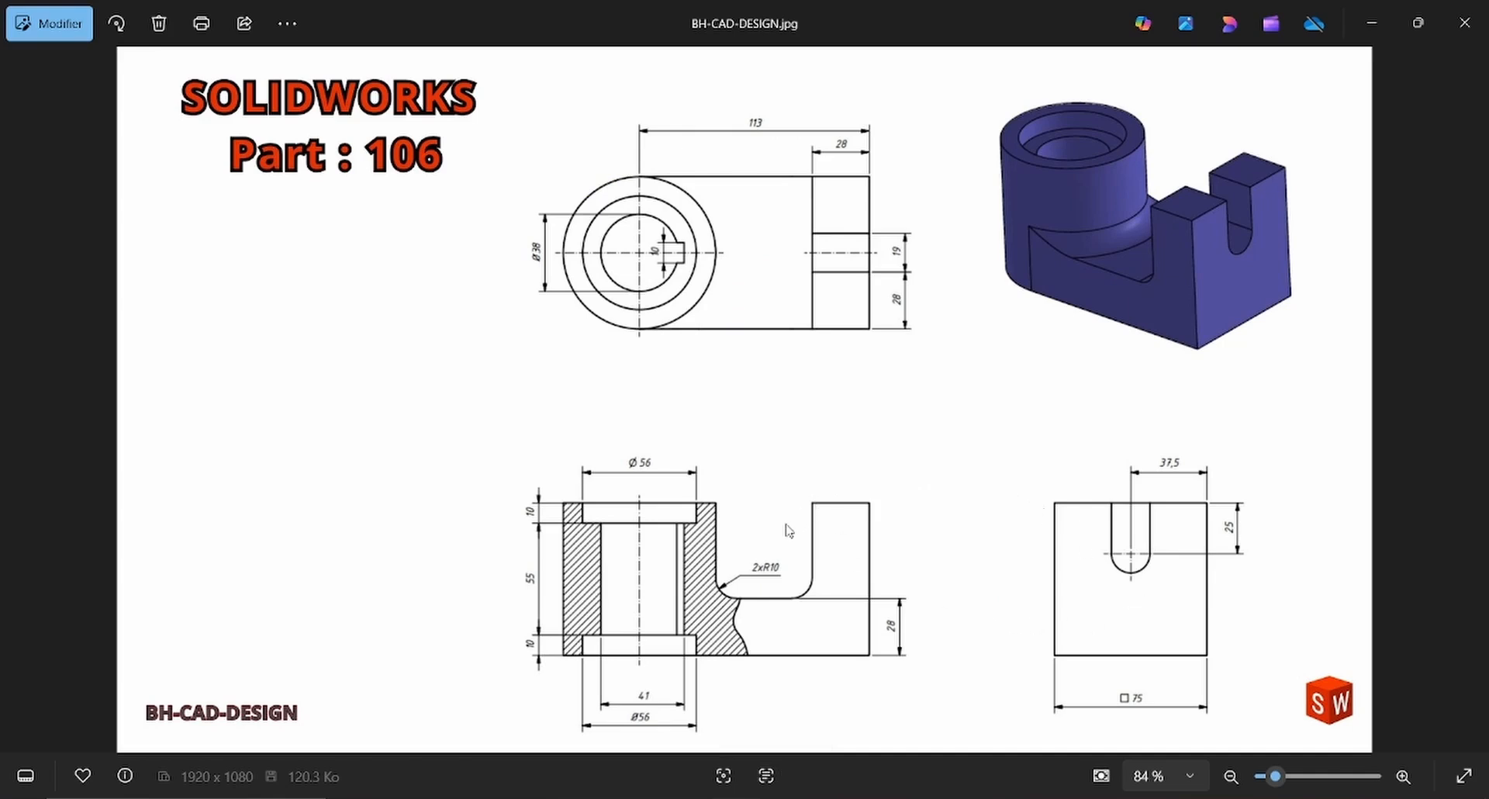
{"action": "key", "text": "alt+Tab"}
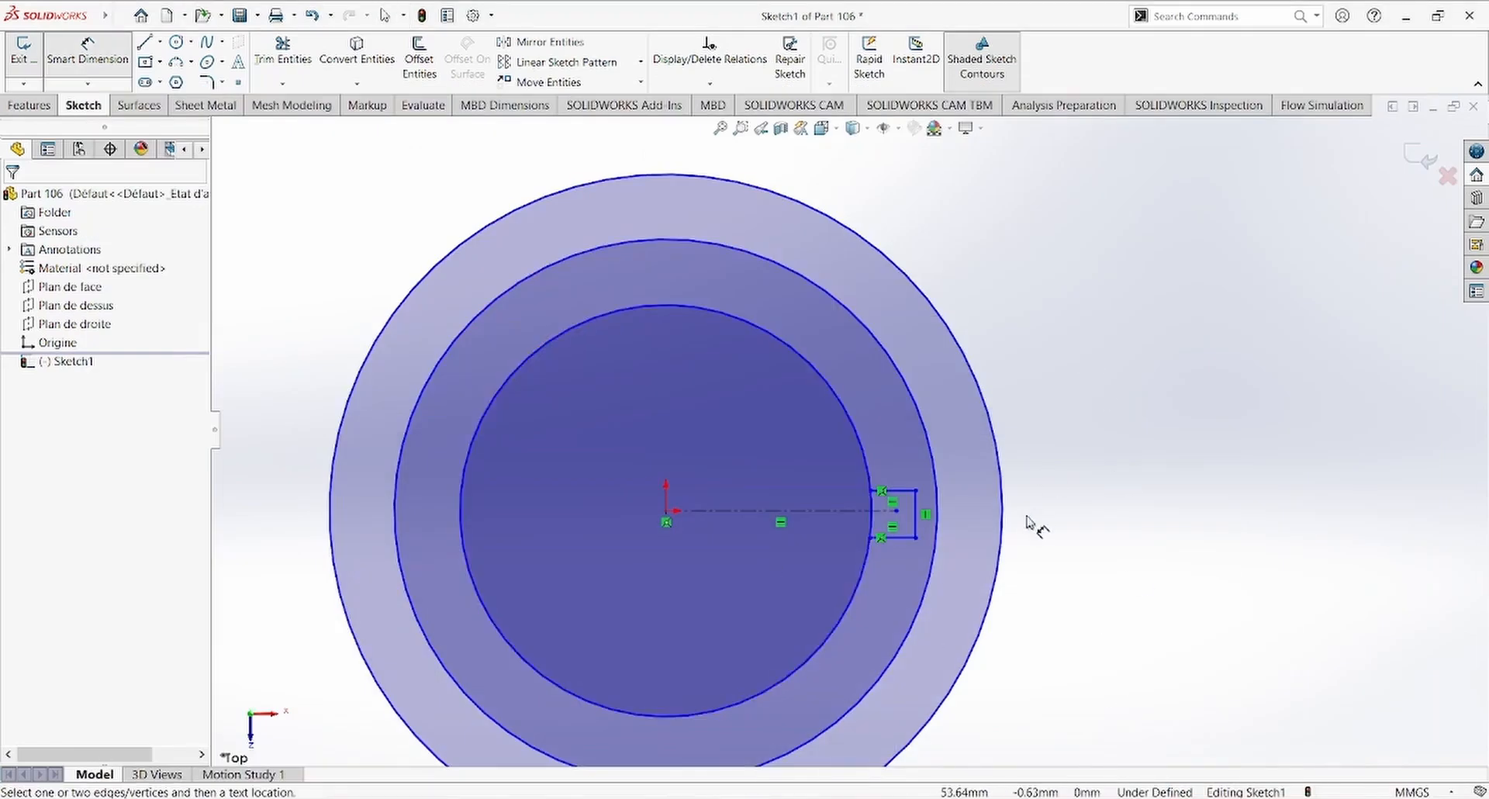
{"action": "scroll", "coordinate": [934, 478], "scroll_direction": "up", "scroll_amount": 3}
{"action": "left_click", "coordinate": [929, 473]}
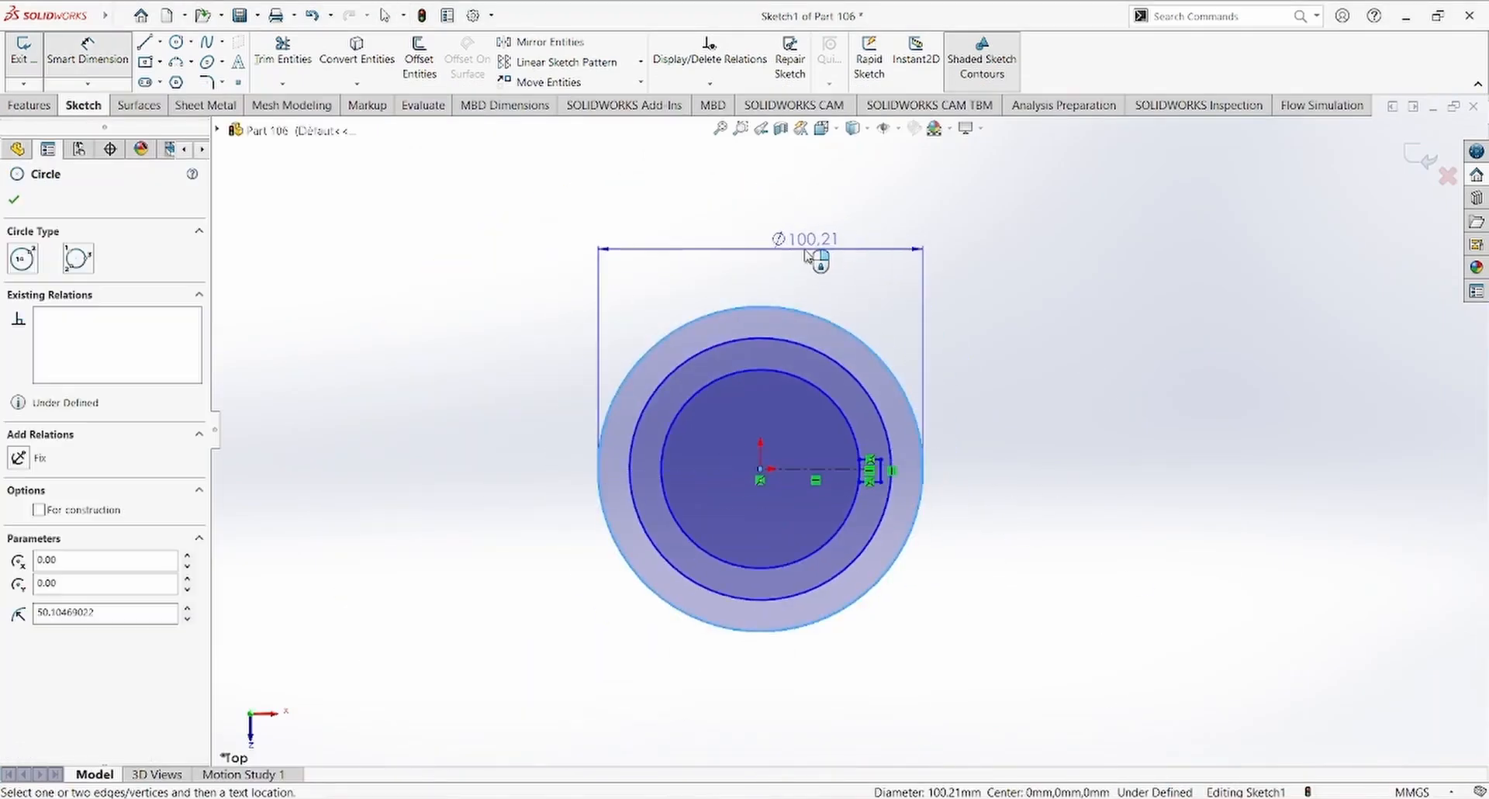
{"action": "left_click", "coordinate": [807, 248]}
{"action": "type", "text": "75"}
{"action": "key", "text": "Return"}
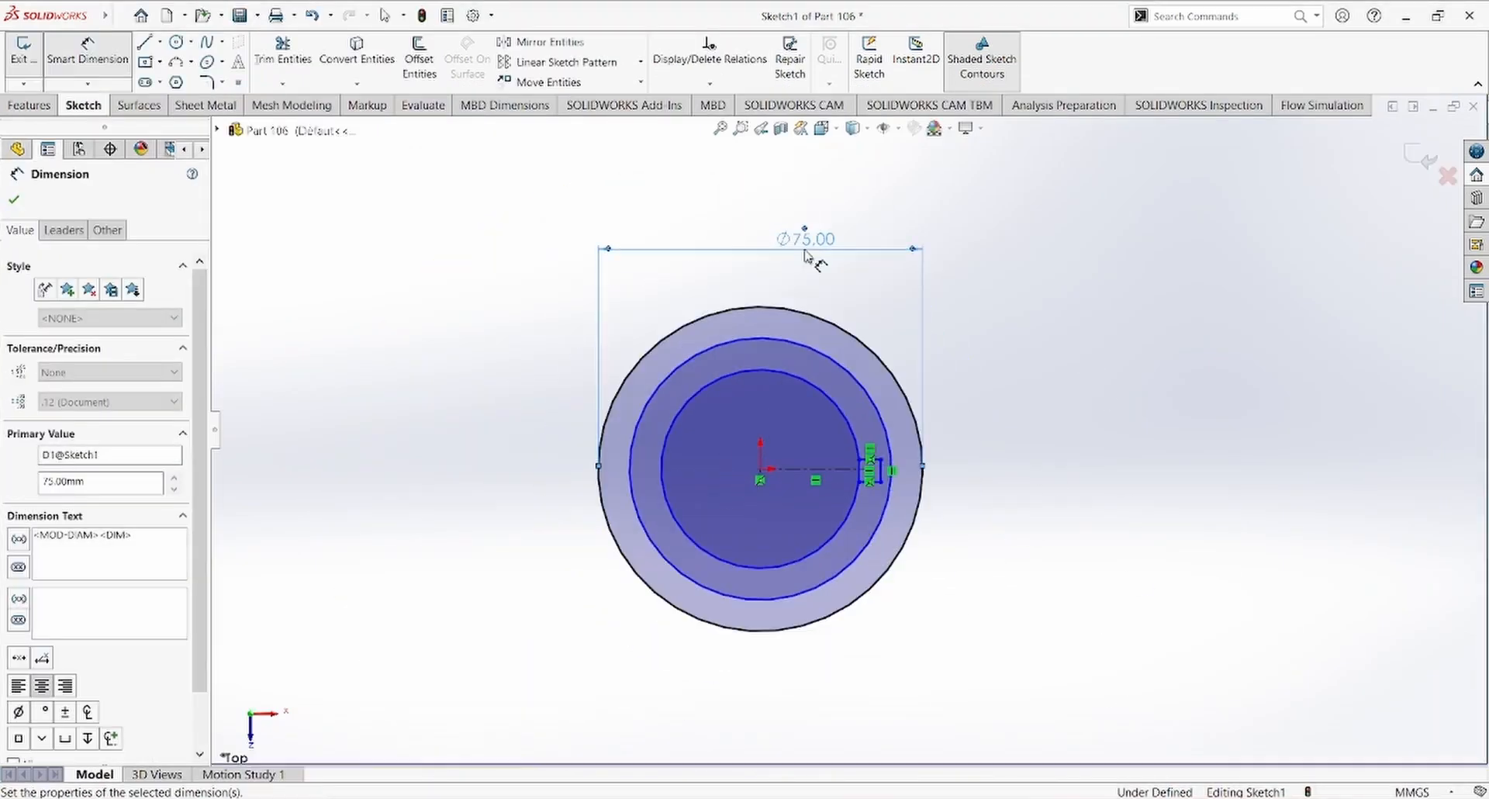
Step: Dimension the middle circle to a 56 mm diameter and the inner circle to 38 mm
{"action": "left_click", "coordinate": [848, 372]}
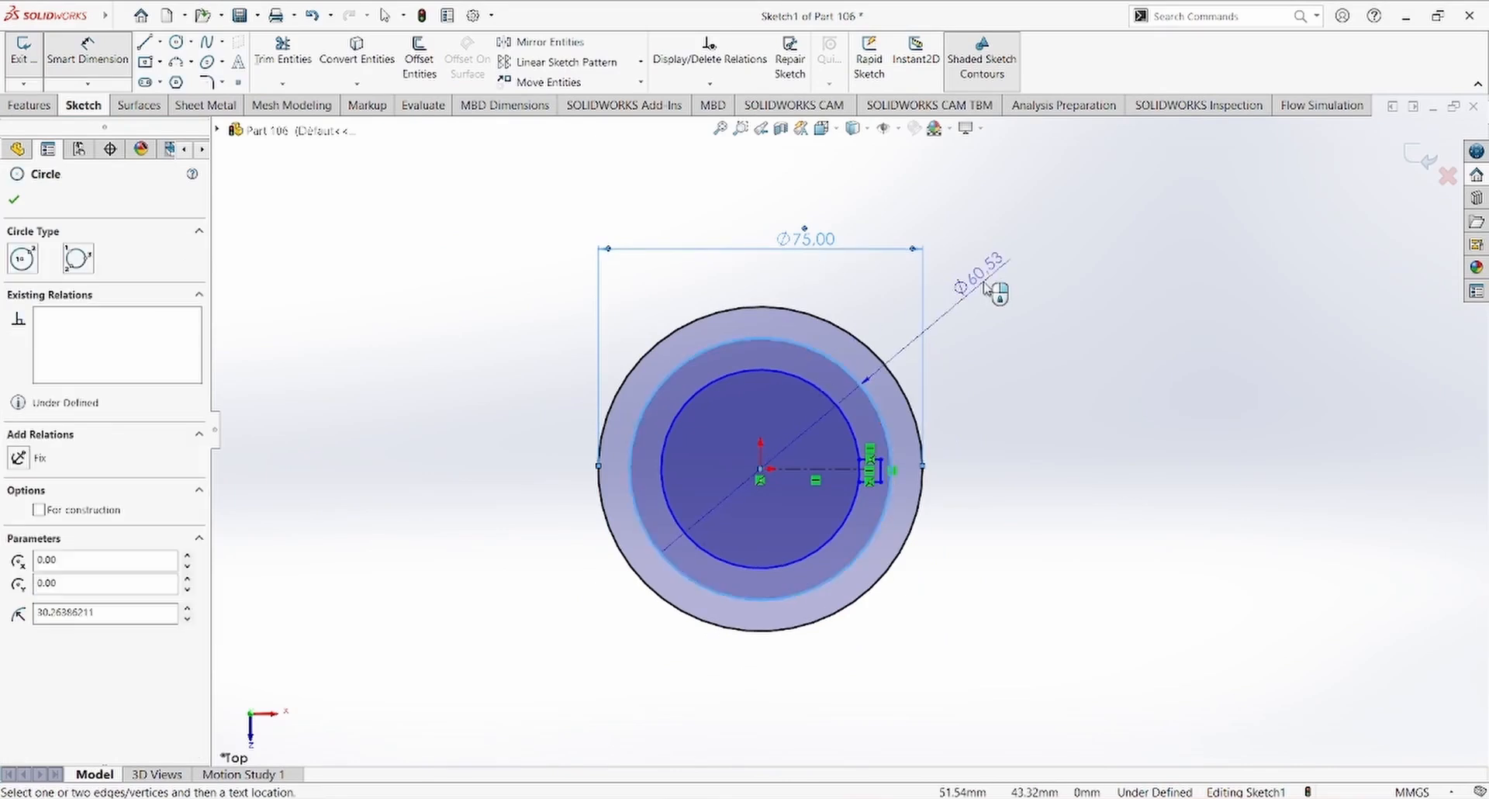
{"action": "left_click", "coordinate": [999, 289]}
{"action": "key", "text": "alt+Tab"}
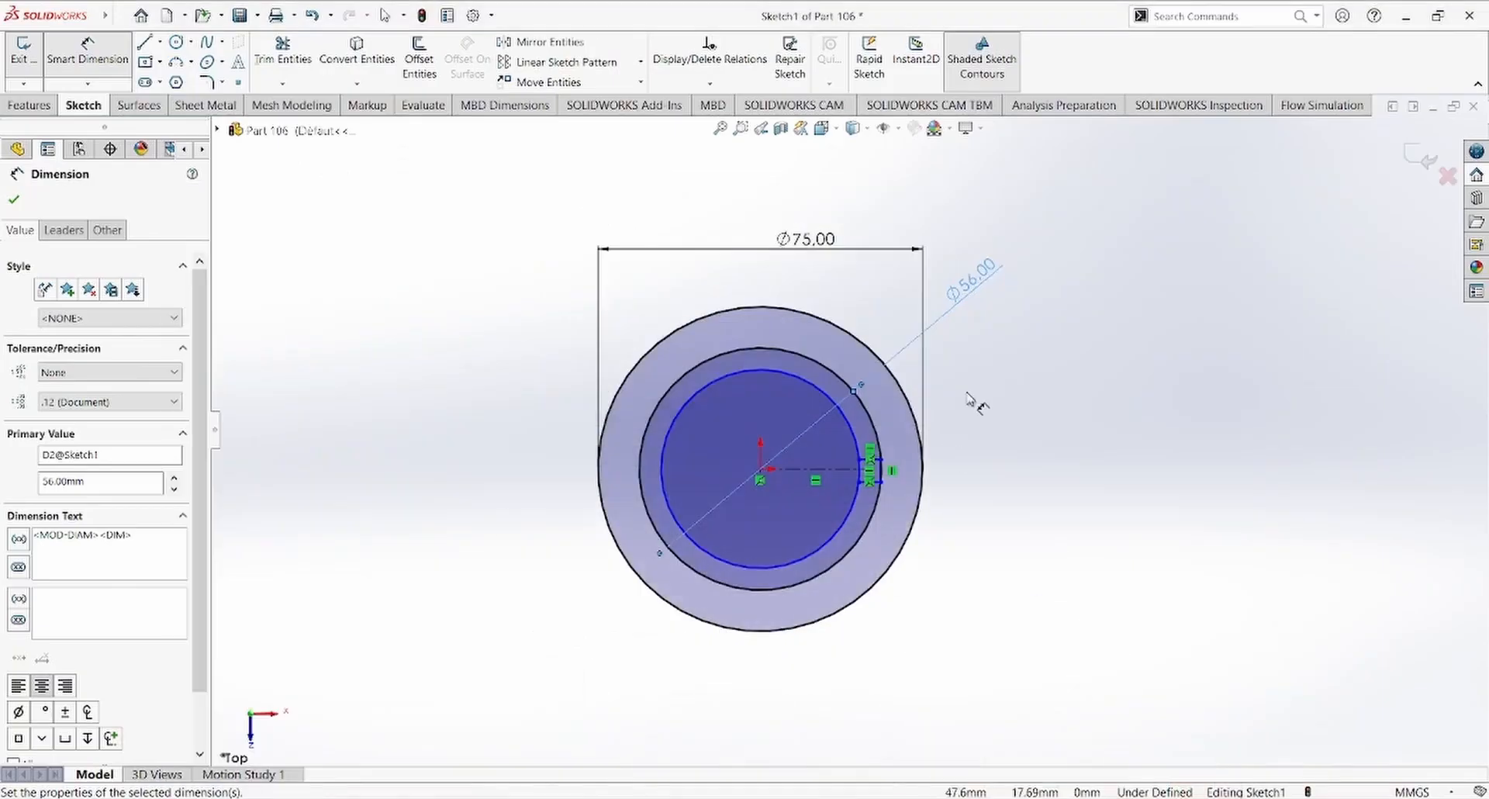
{"action": "left_click", "coordinate": [865, 446]}
{"action": "left_click", "coordinate": [969, 281]}
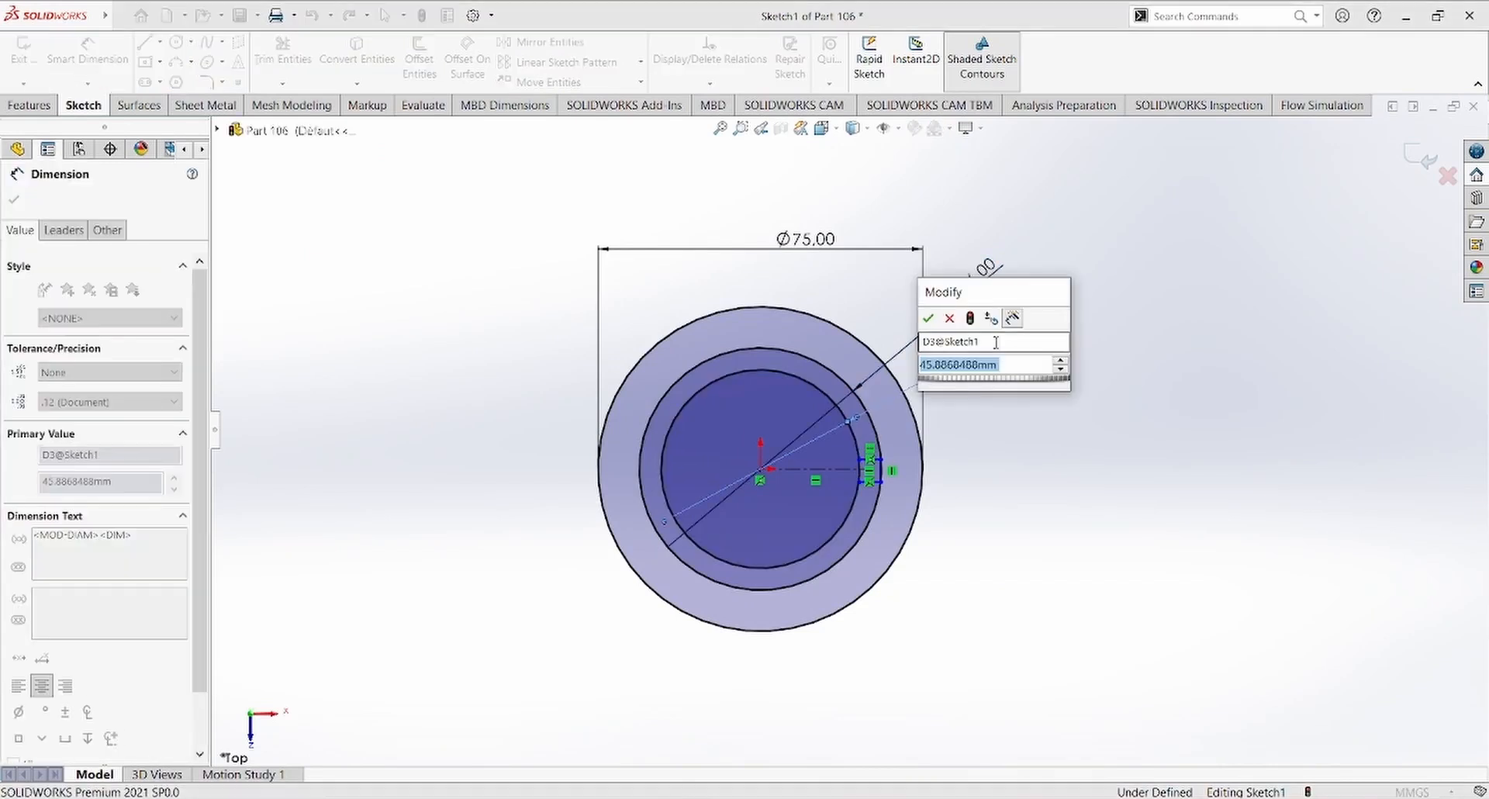
{"action": "type", "text": "38"}
{"action": "key", "text": "Return"}
Step: Trim away the inner circle's arc between the two horizontal keyway lines
{"action": "scroll", "coordinate": [844, 510], "scroll_direction": "down", "scroll_amount": 5}
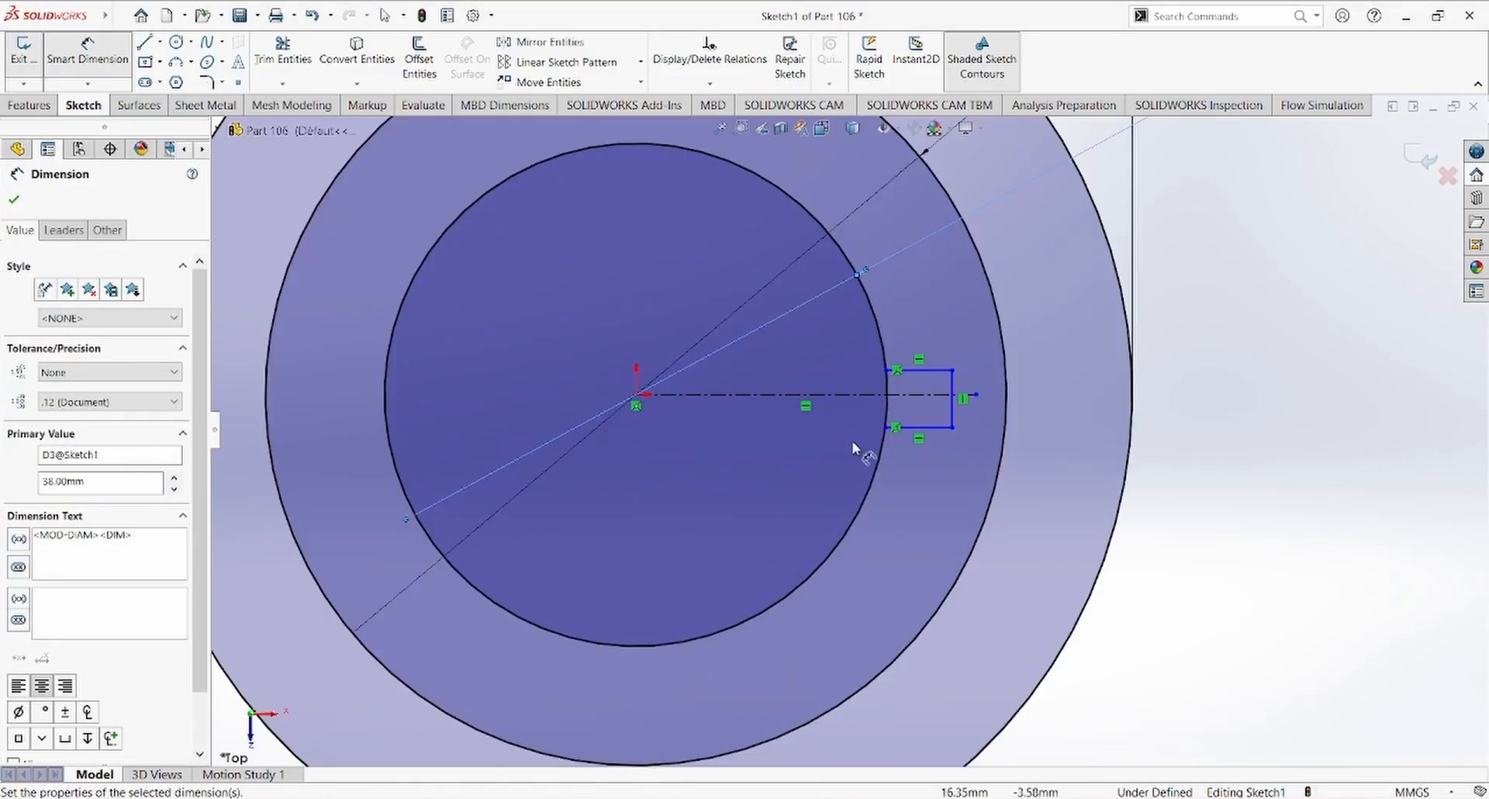
{"action": "left_click", "coordinate": [272, 52]}
{"action": "left_click_drag", "start_coordinate": [900, 403], "coordinate": [854, 408]}
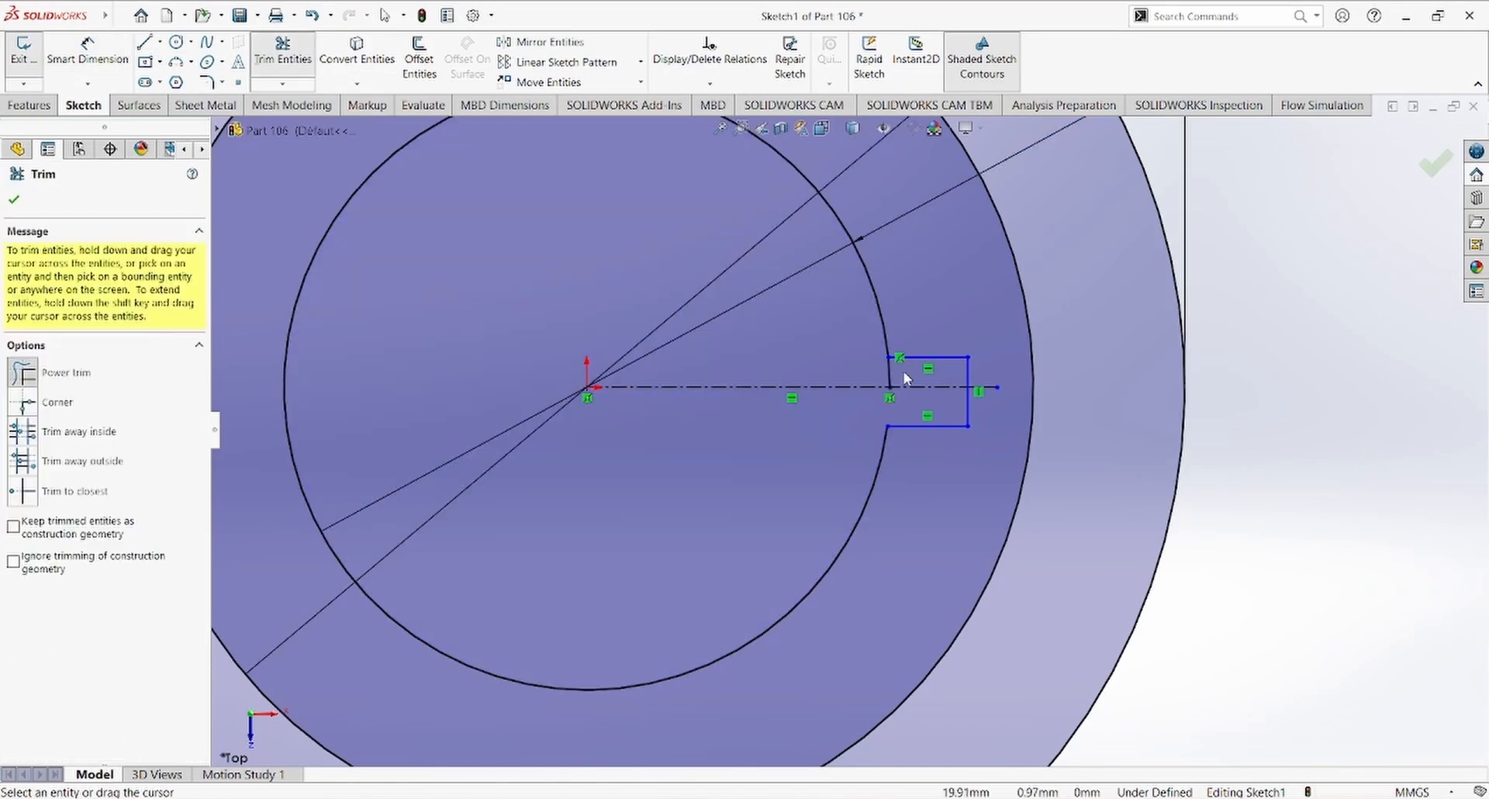
{"action": "key", "text": "Escape"}
Step: Make the keyway's two horizontal lines symmetric about the construction centerline
{"action": "scroll", "coordinate": [915, 349], "scroll_direction": "down", "scroll_amount": 2}
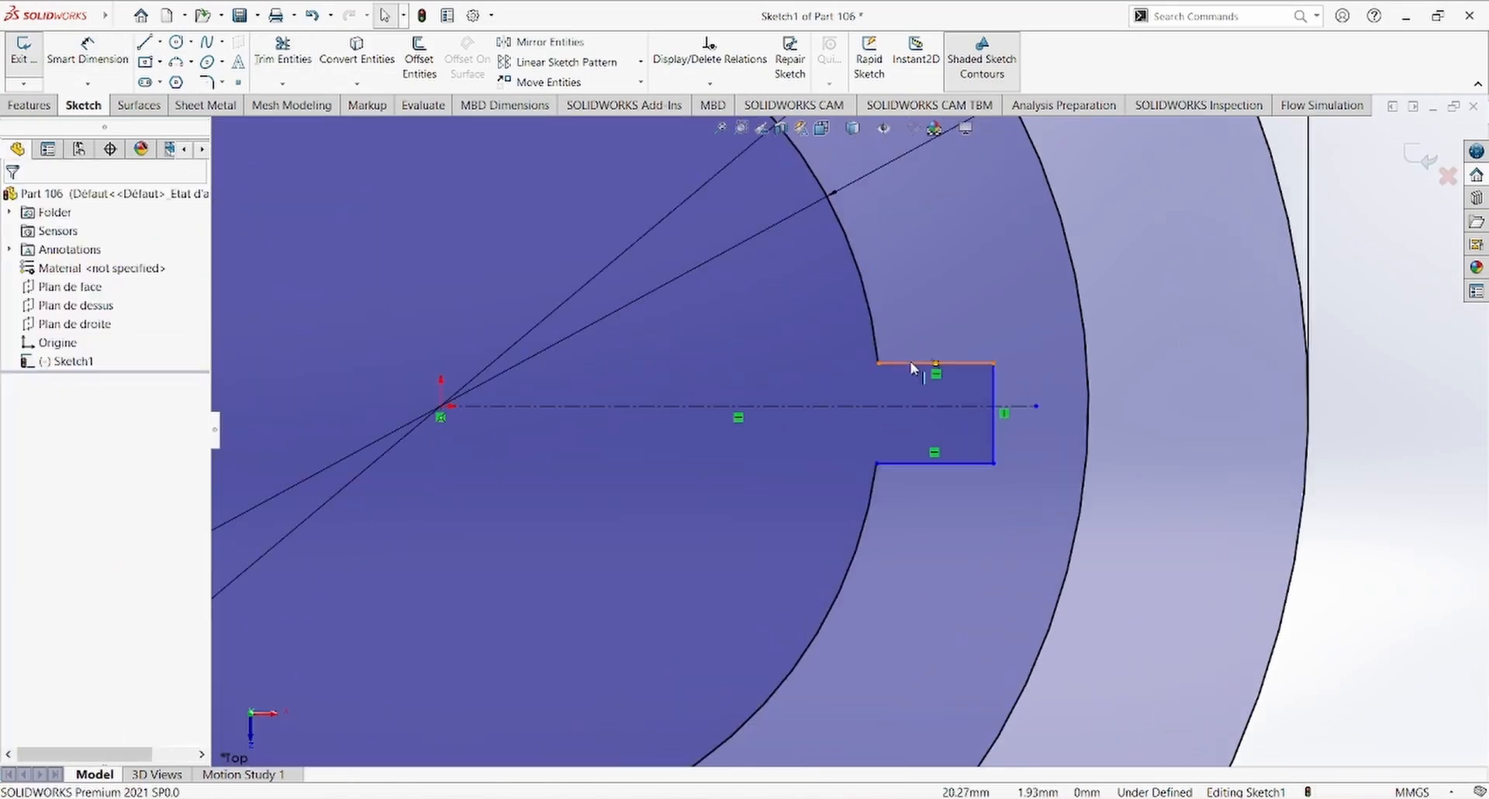
{"action": "left_click", "coordinate": [915, 363]}
{"action": "left_click", "coordinate": [929, 463], "text": "ctrl"}
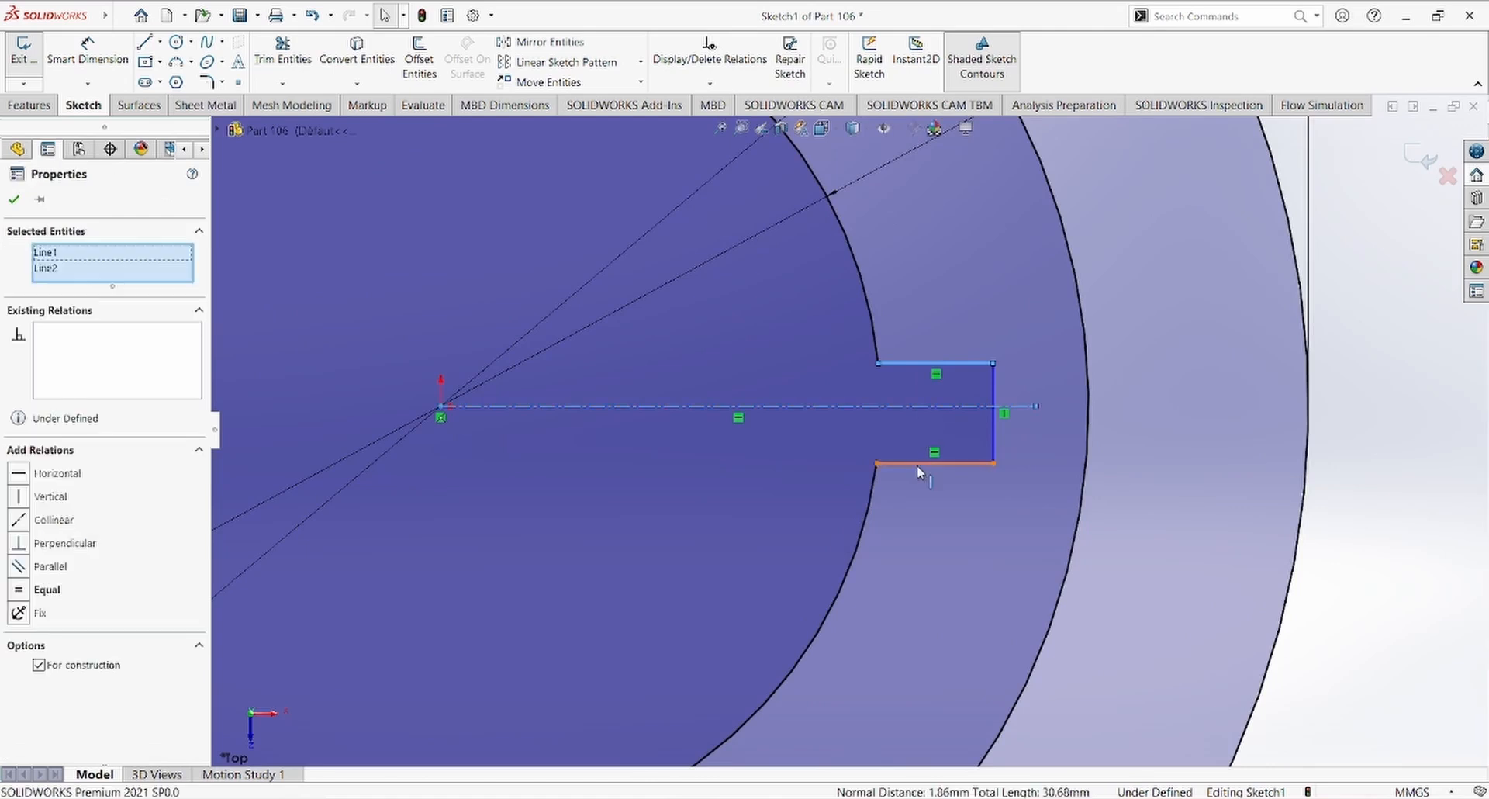
{"action": "left_click", "coordinate": [927, 463]}
{"action": "left_click", "coordinate": [907, 404], "text": "ctrl"}
{"action": "left_click", "coordinate": [914, 363], "text": "ctrl"}
{"action": "left_click", "coordinate": [1077, 293]}
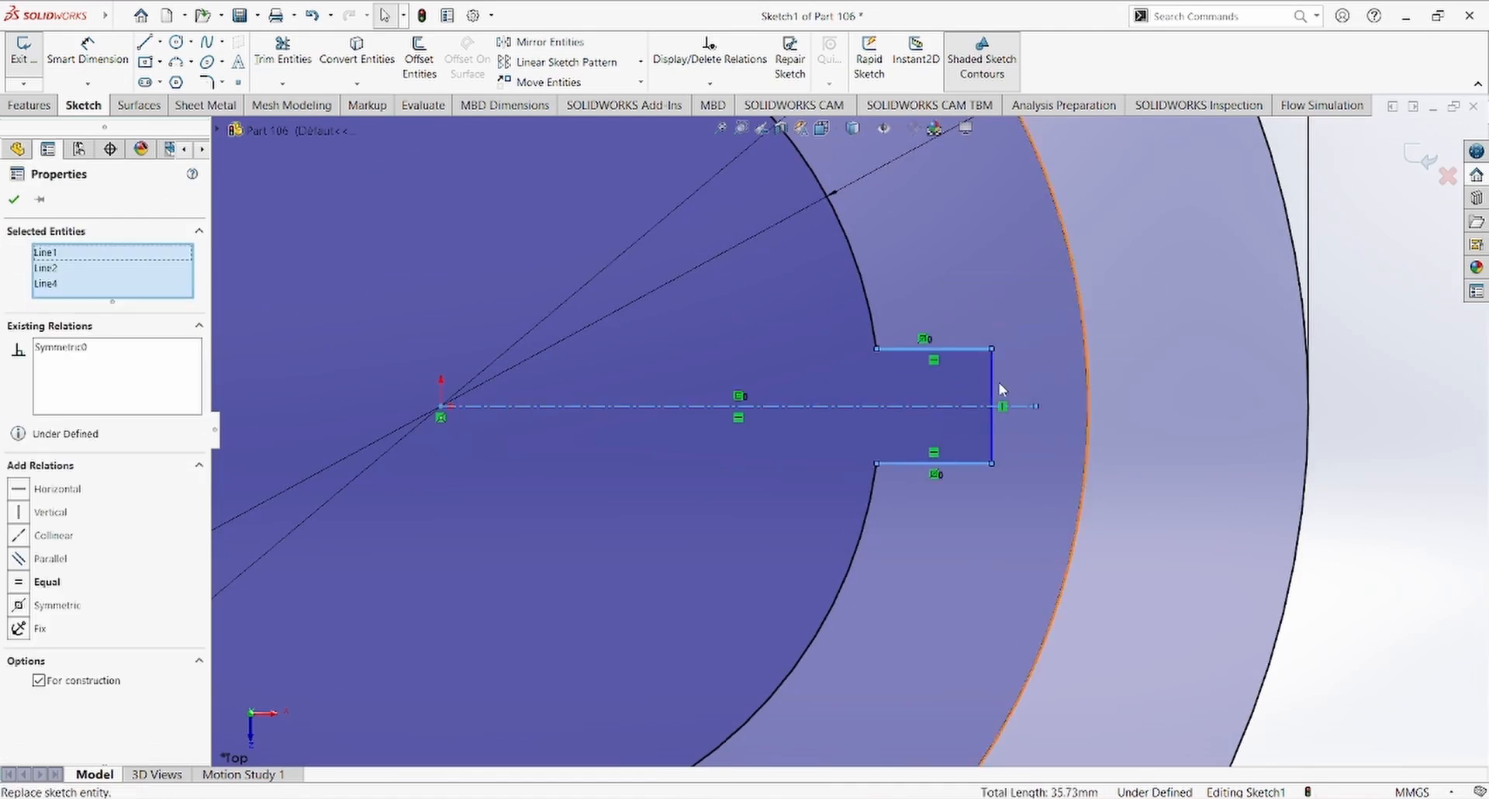
{"action": "key", "text": "Escape"}
Step: Shift the keyway's upper outer corner slightly toward the inner circle
{"action": "scroll", "coordinate": [994, 419], "scroll_direction": "up", "scroll_amount": 4}
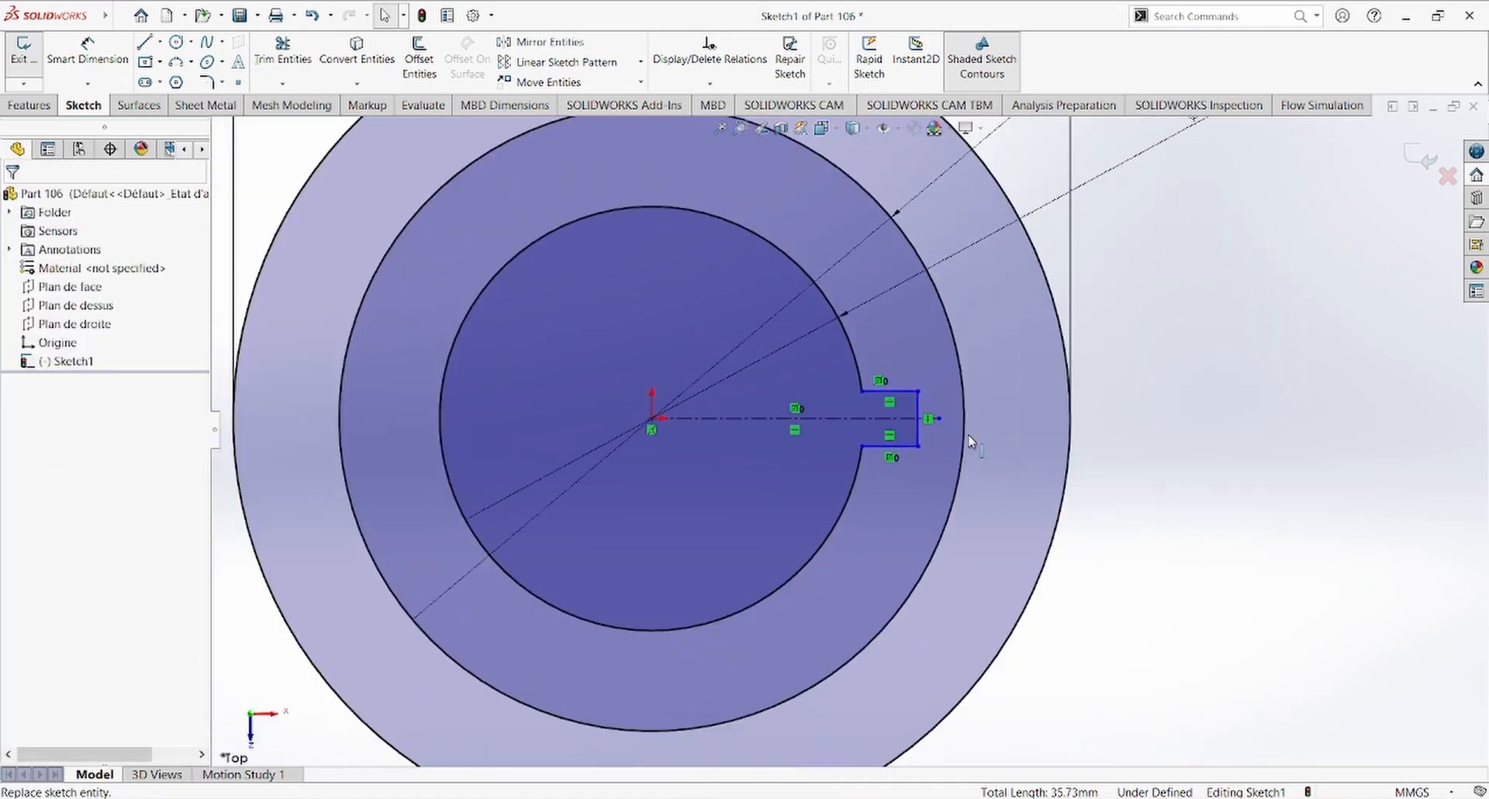
{"action": "left_click", "coordinate": [919, 393]}
{"action": "left_click_drag", "start_coordinate": [914, 393], "coordinate": [912, 393]}
Step: Check the keyway depth on the reference drawing and place a sketch point on the inner circle directly opposite the keyway
{"action": "right_click_drag", "start_coordinate": [1177, 474], "coordinate": [1134, 326]}
{"action": "key", "text": "alt+Tab"}
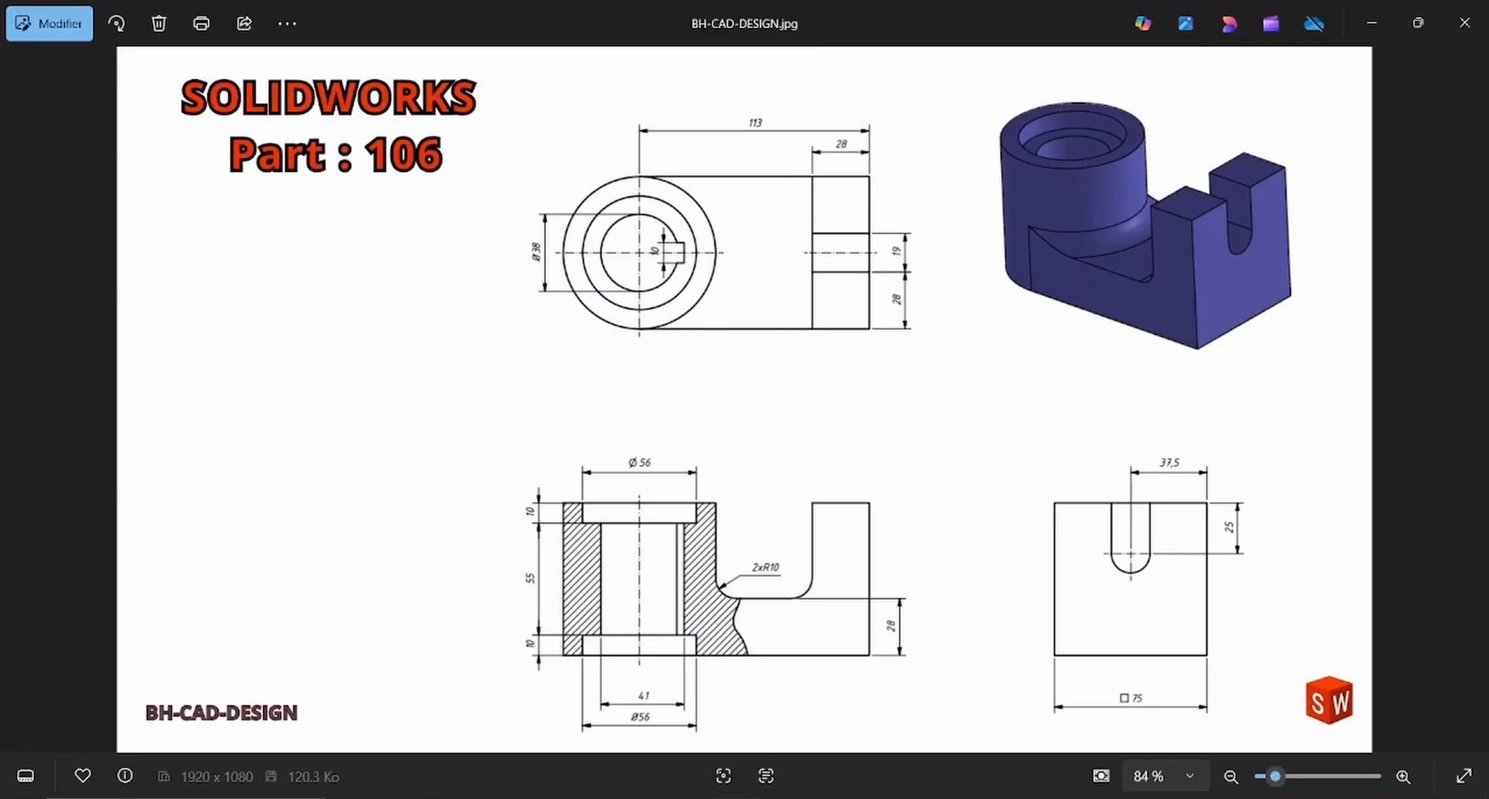
{"action": "key", "text": "alt+Tab"}
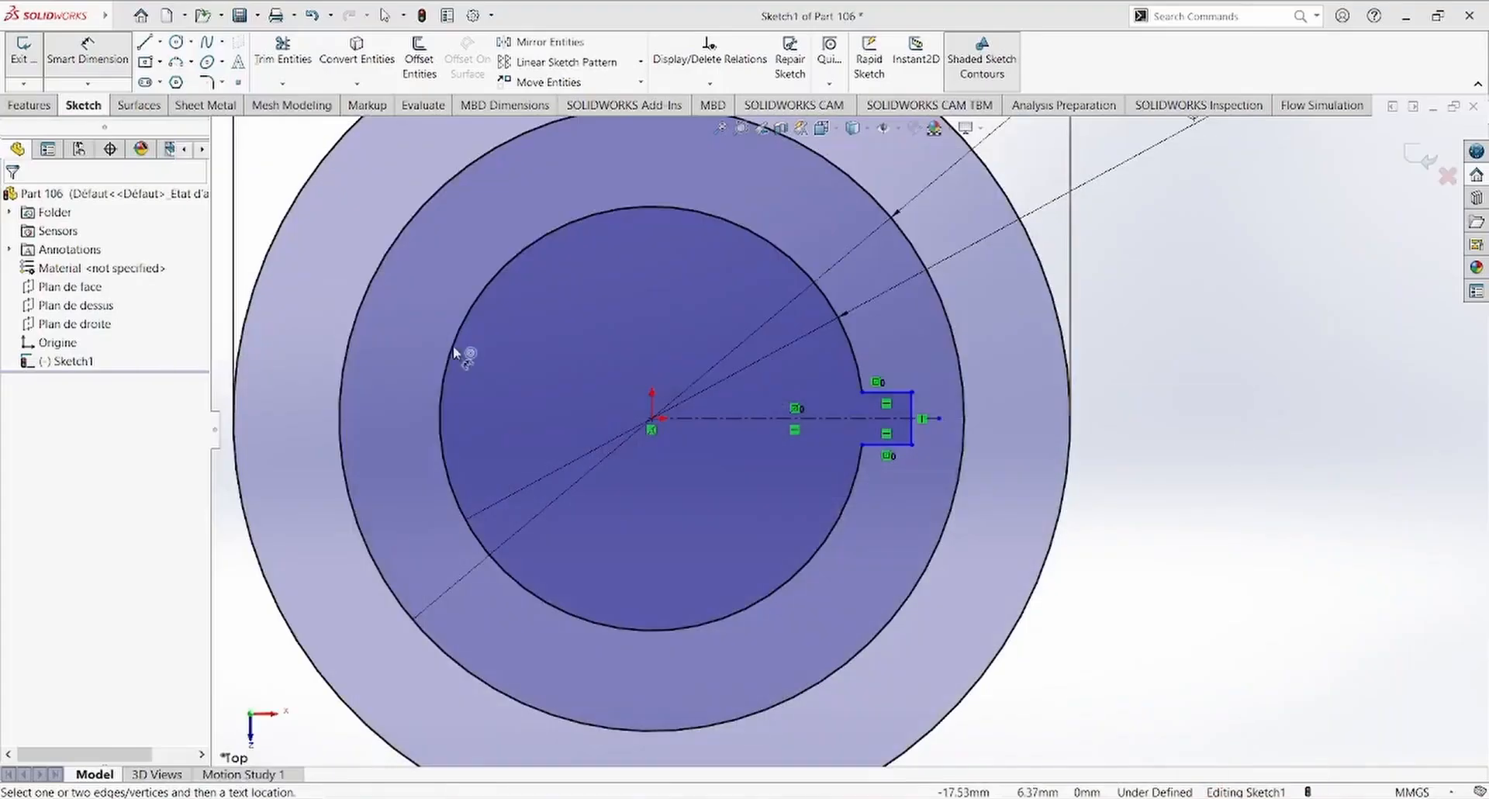
{"action": "key", "text": "Escape"}
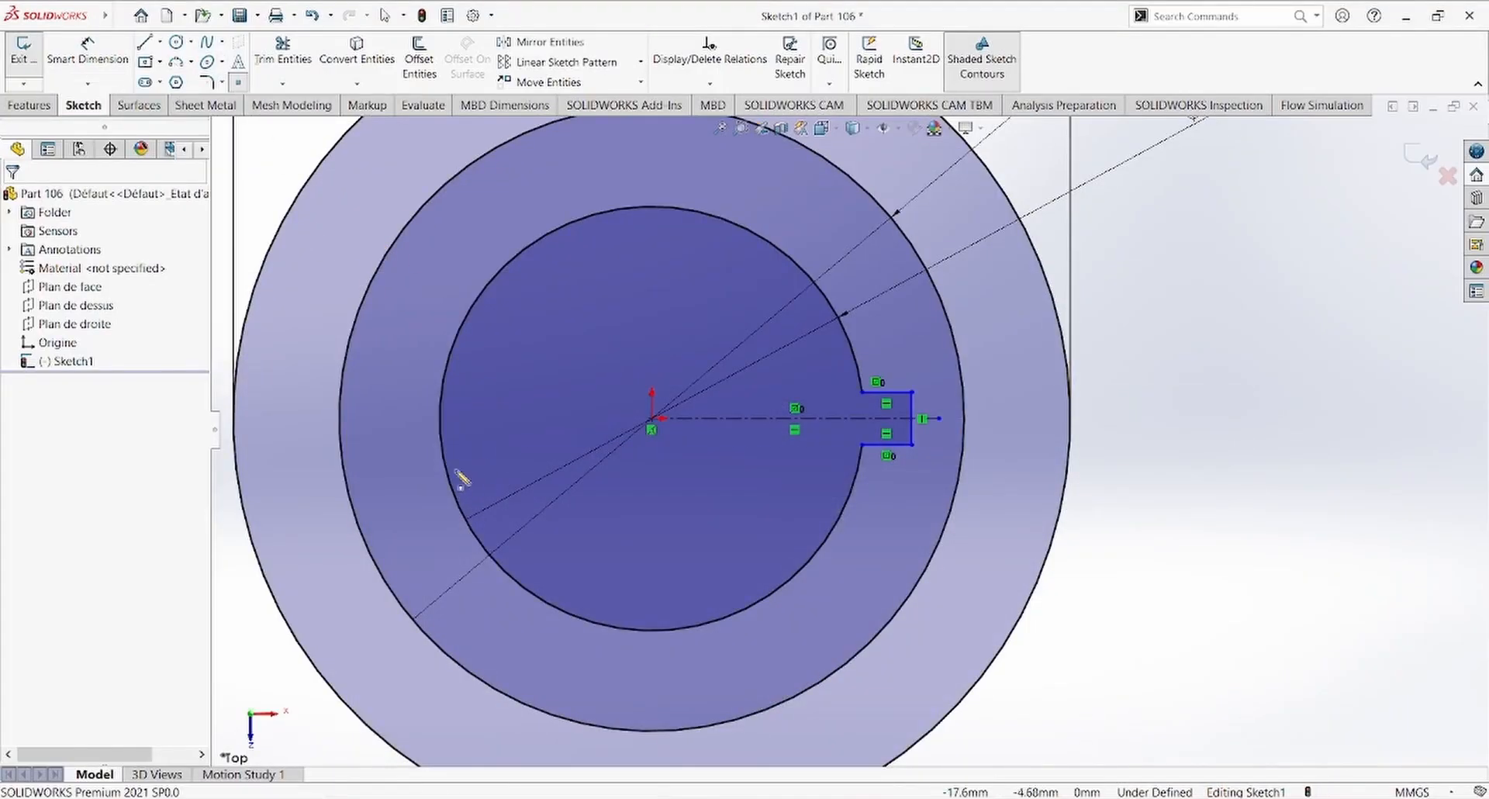
{"action": "left_click", "coordinate": [439, 419]}
Step: Dimension the distance from the sketch point to the keyway's vertical end line as 41 mm
{"action": "right_click_drag", "start_coordinate": [1203, 489], "coordinate": [1200, 435]}
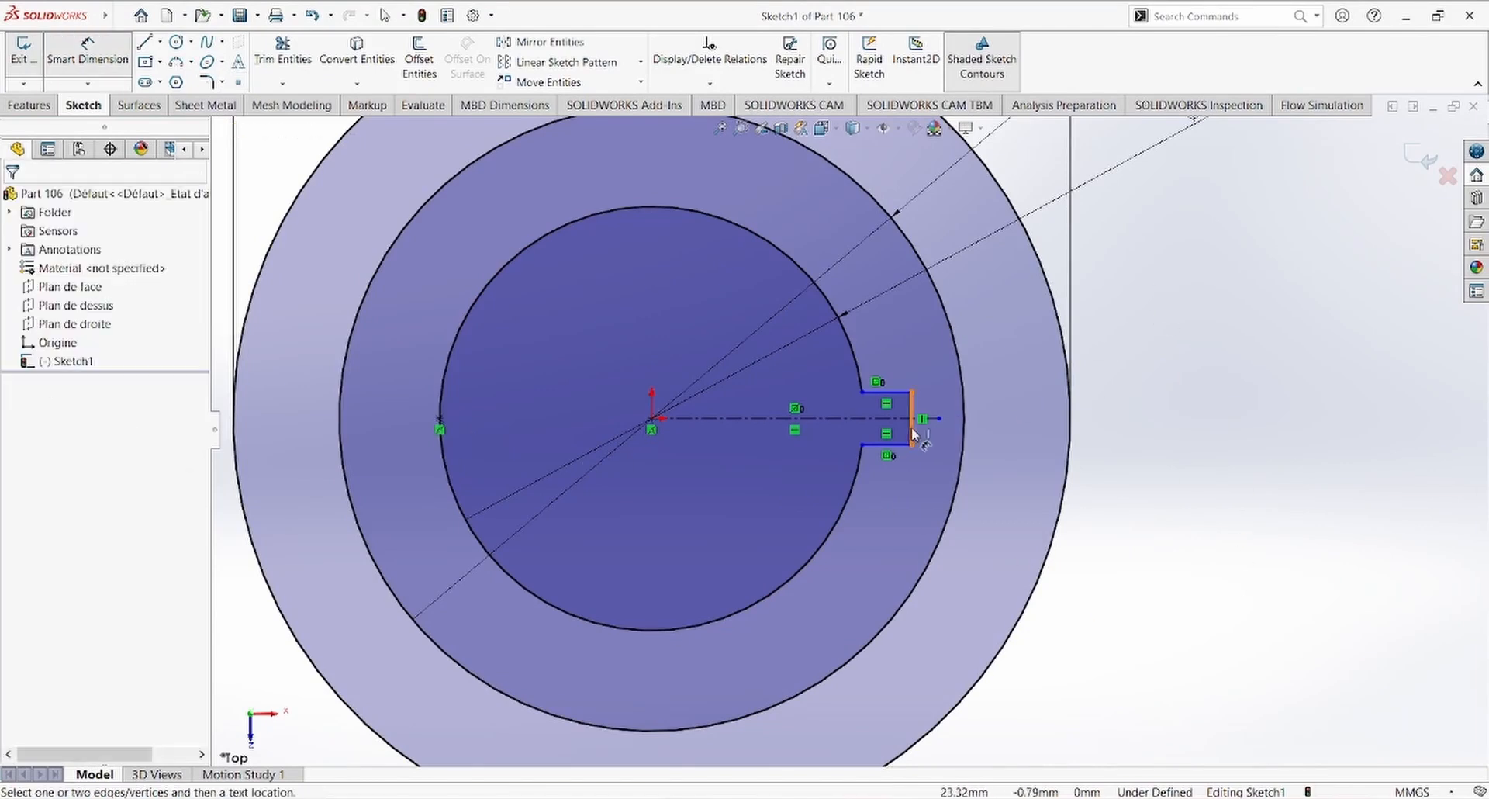
{"action": "left_click", "coordinate": [913, 433]}
{"action": "left_click", "coordinate": [439, 425]}
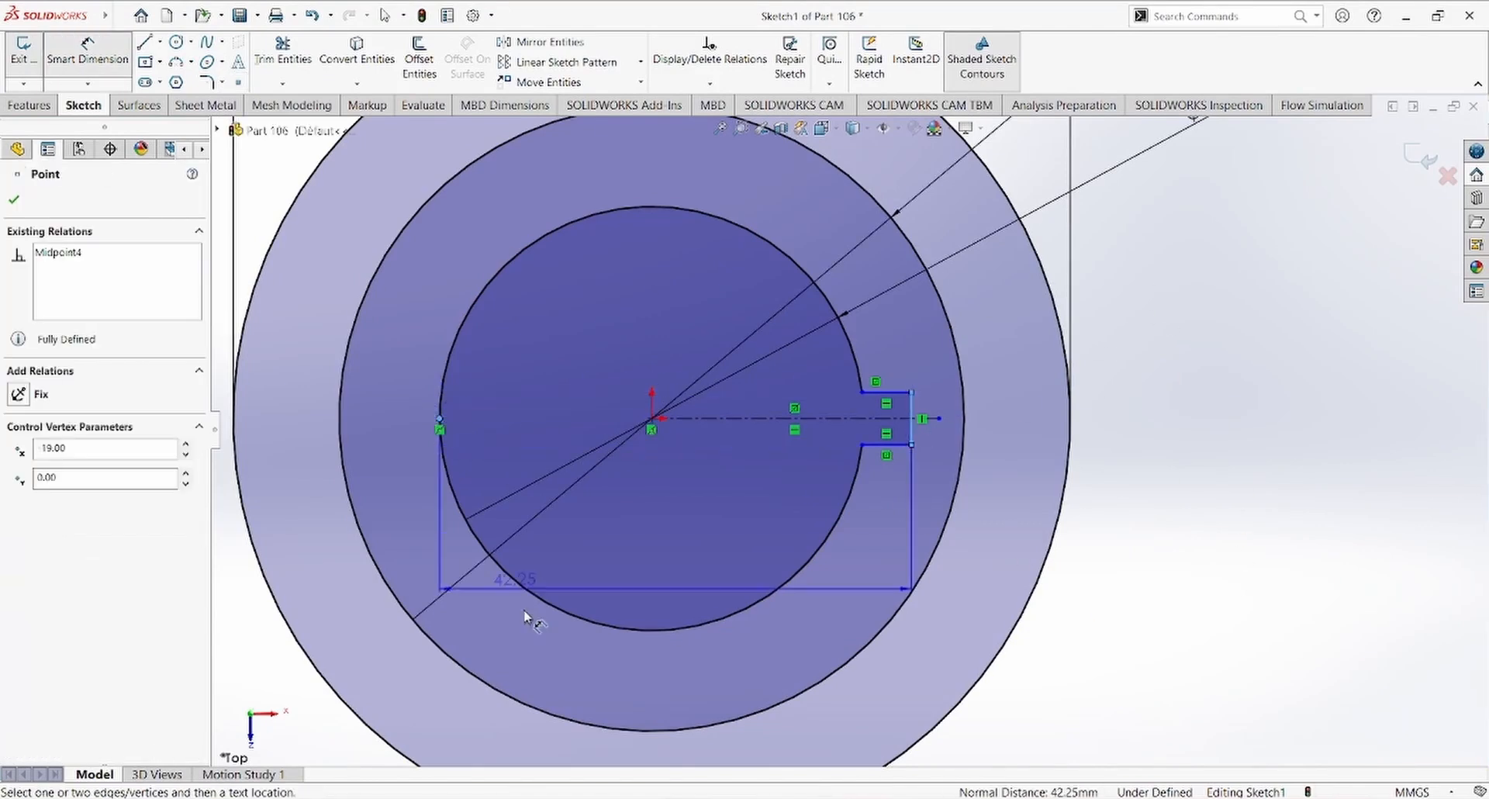
{"action": "left_click", "coordinate": [641, 698]}
{"action": "type", "text": "4"}
{"action": "key", "text": "Return"}
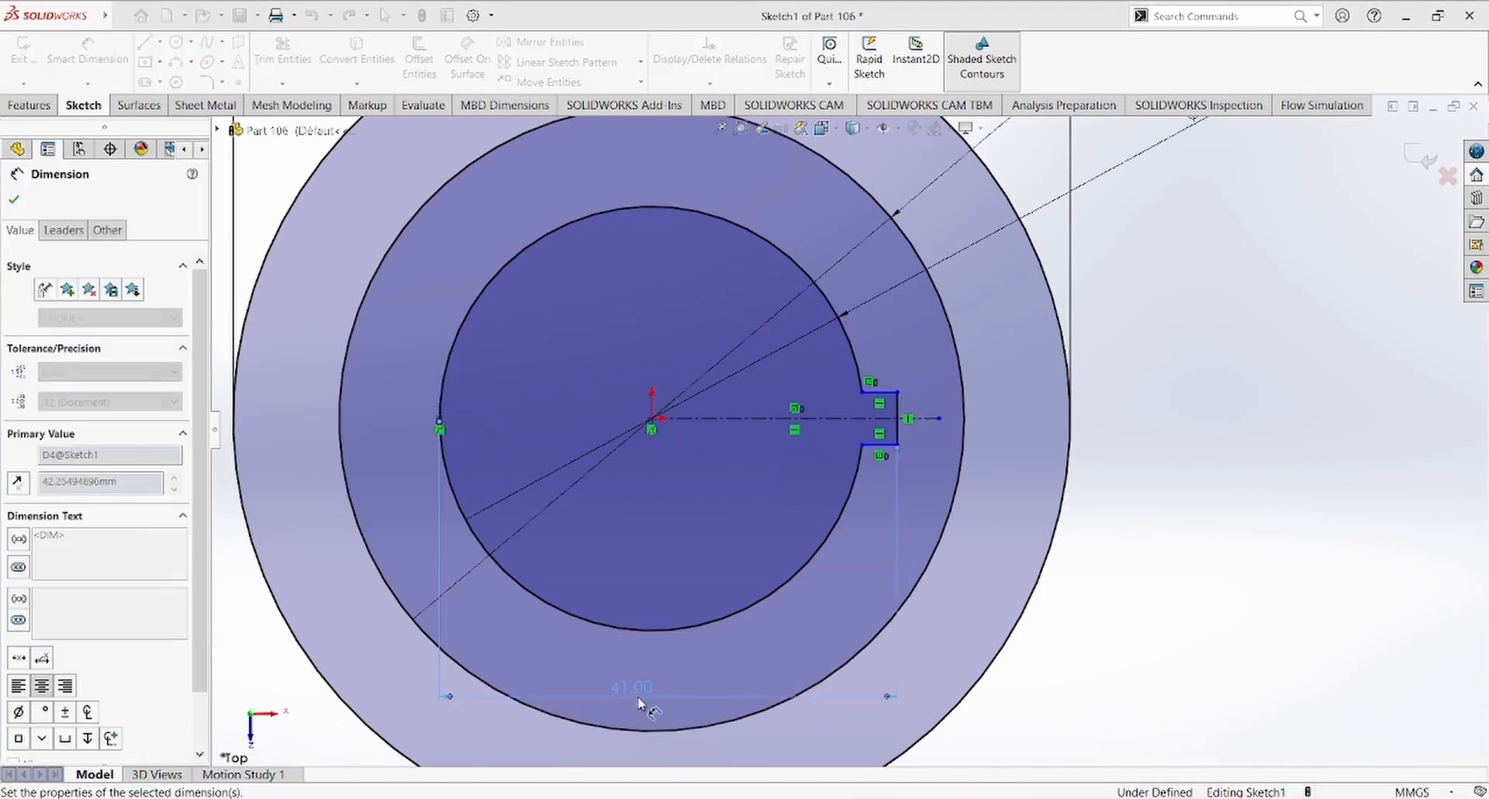
{"action": "key", "text": "Escape"}
Step: Widen the keyway by moving its upper corner on the inner circle to about 2.7 mm above the centerline
{"action": "scroll", "coordinate": [918, 422], "scroll_direction": "down", "scroll_amount": 5}
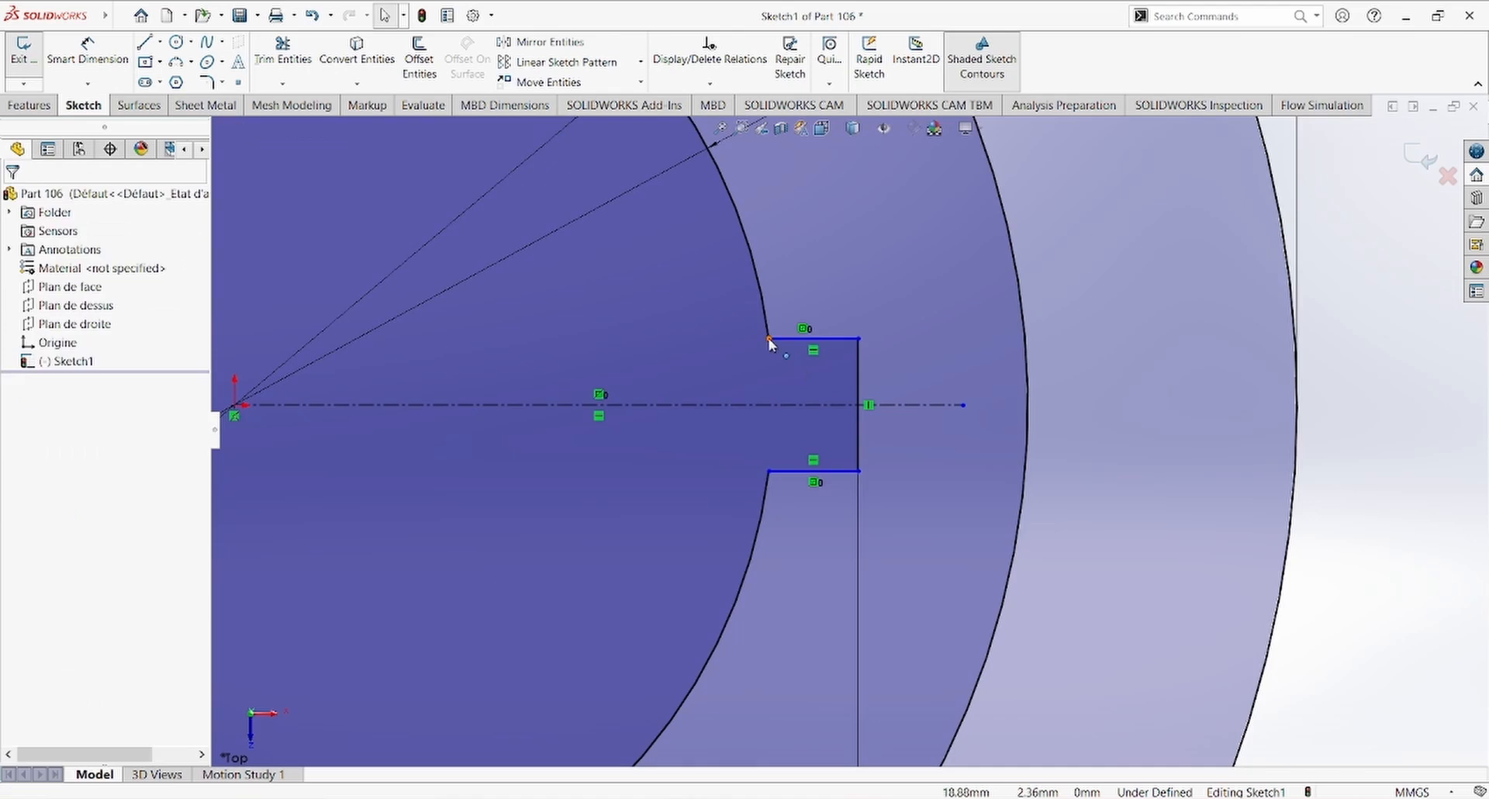
{"action": "mouse_move", "coordinate": [768, 338]}
{"action": "left_mouse_down"}
{"action": "mouse_move", "coordinate": [772, 318]}
{"action": "mouse_move", "coordinate": [774, 352]}
{"action": "mouse_move", "coordinate": [769, 327]}
{"action": "left_mouse_up"}
{"action": "scroll", "coordinate": [791, 411], "scroll_direction": "up", "scroll_amount": 2}
{"action": "scroll", "coordinate": [852, 417], "scroll_direction": "up", "scroll_amount": 2}
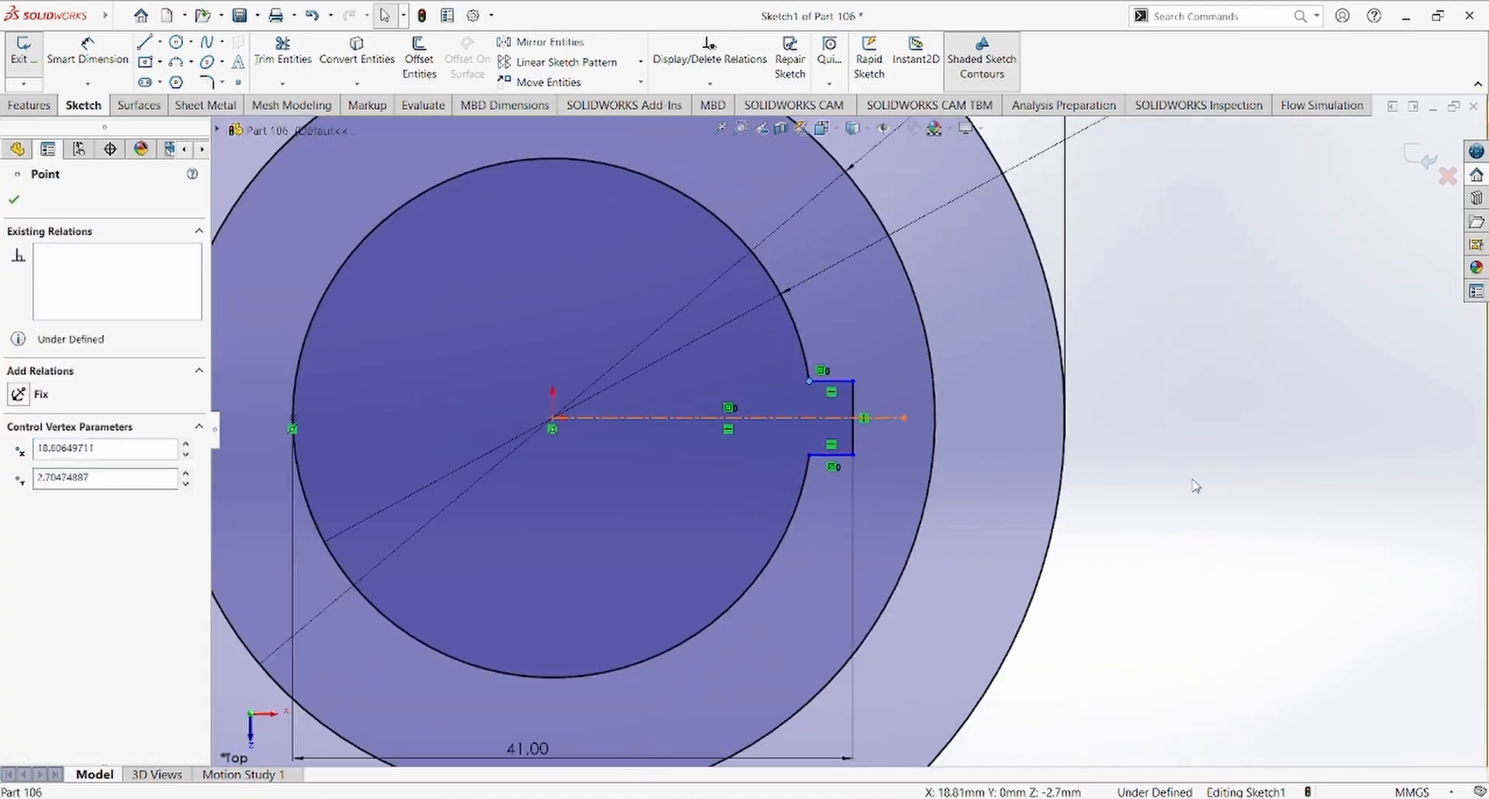
Step: Check the keyway width on the reference drawing and dimension the keyway's vertical end line as 10 mm
{"action": "right_click_drag", "start_coordinate": [1195, 484], "coordinate": [1186, 434]}
{"action": "left_click", "coordinate": [621, 797]}
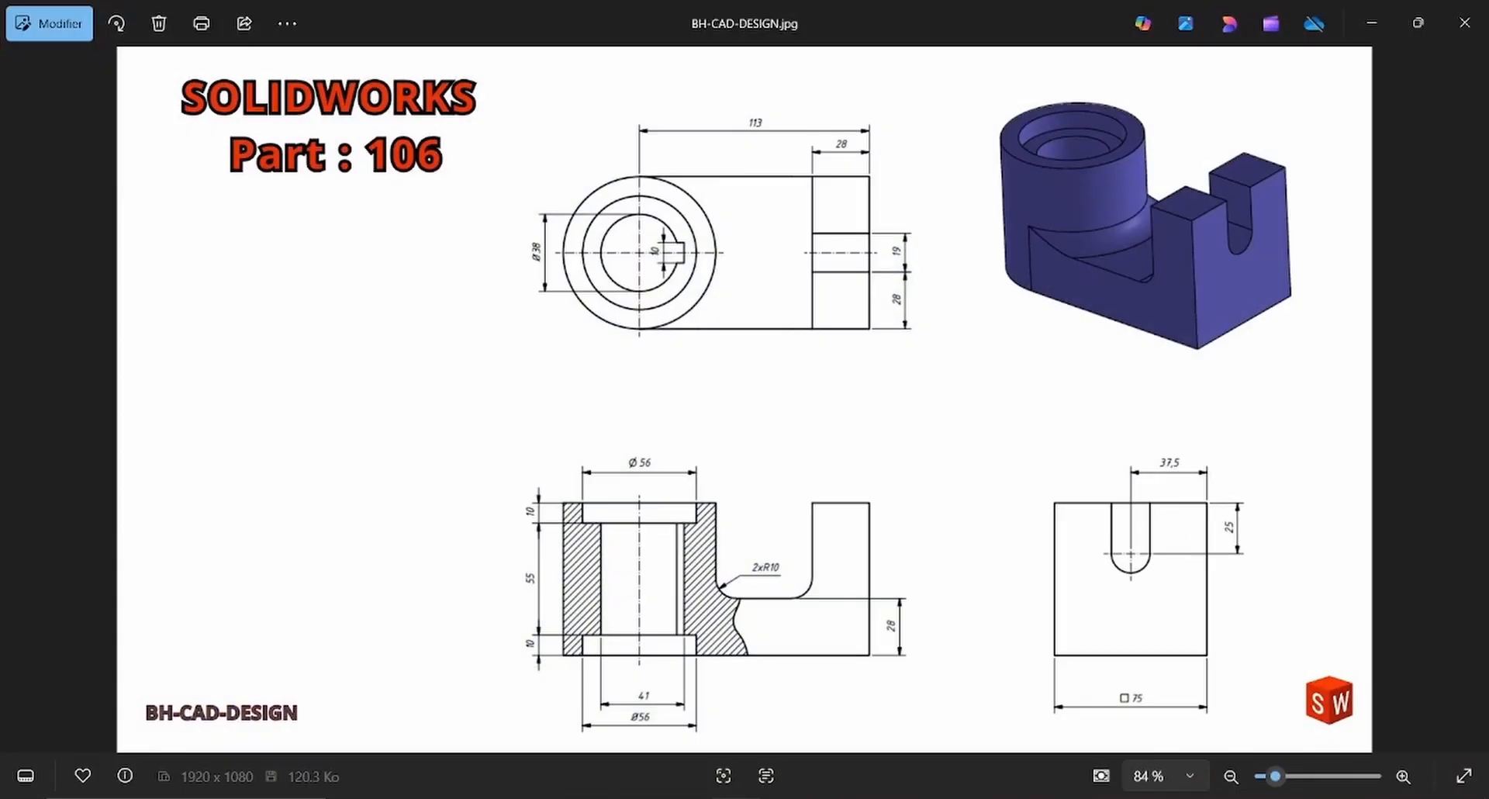
{"action": "left_click", "coordinate": [834, 797]}
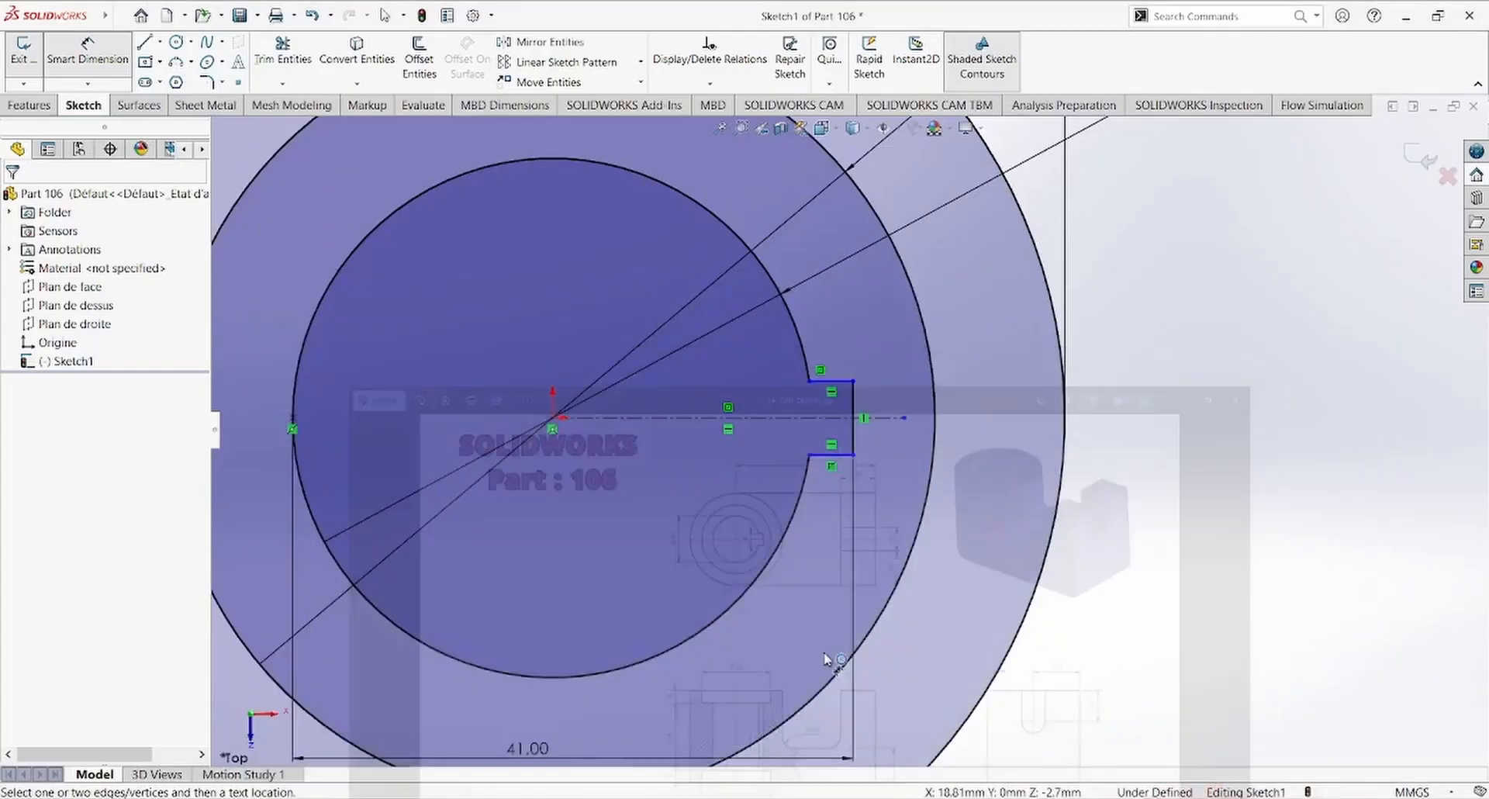
{"action": "left_click", "coordinate": [853, 440]}
{"action": "left_click", "coordinate": [1162, 404]}
{"action": "type", "text": "10"}
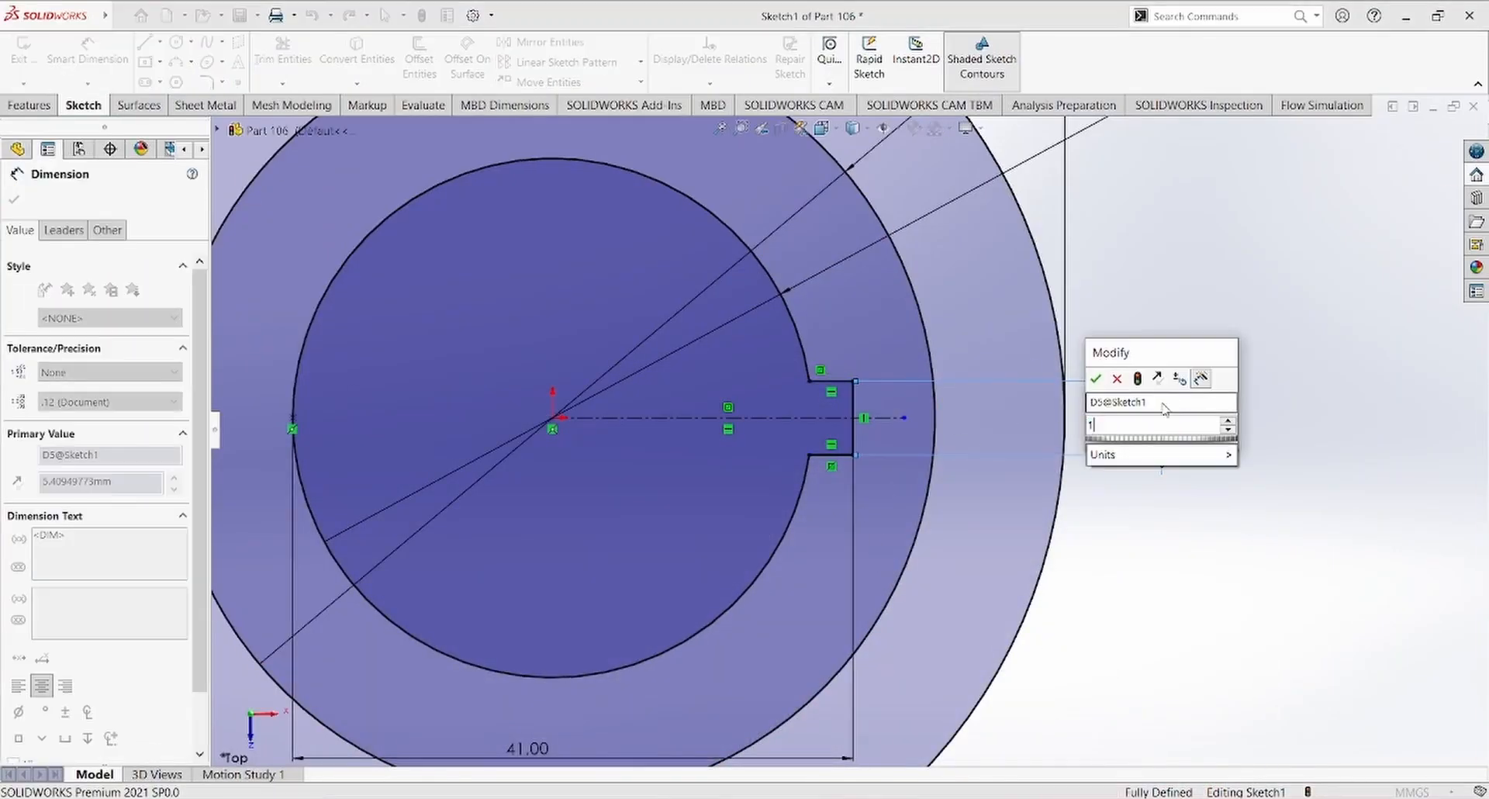
{"action": "key", "text": "Return"}
{"action": "scroll", "coordinate": [853, 489], "scroll_direction": "up", "scroll_amount": 5}
{"action": "scroll", "coordinate": [834, 387], "scroll_direction": "down", "scroll_amount": 2}
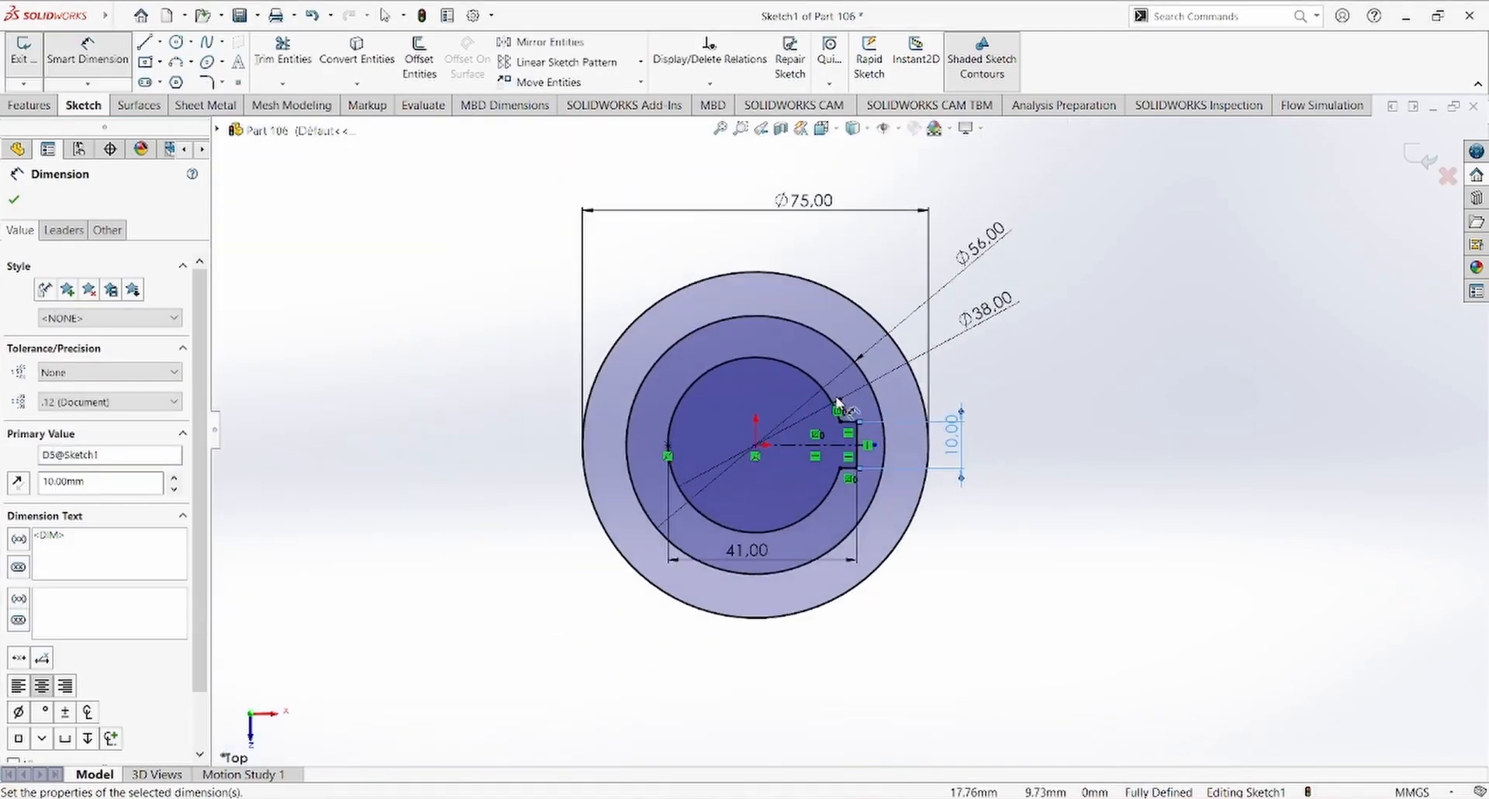
Step: Sketch three connected lines from the outer circle's top, about 92 mm horizontally, 75 mm down, and back to the circle's bottom
{"action": "left_click", "coordinate": [144, 41]}
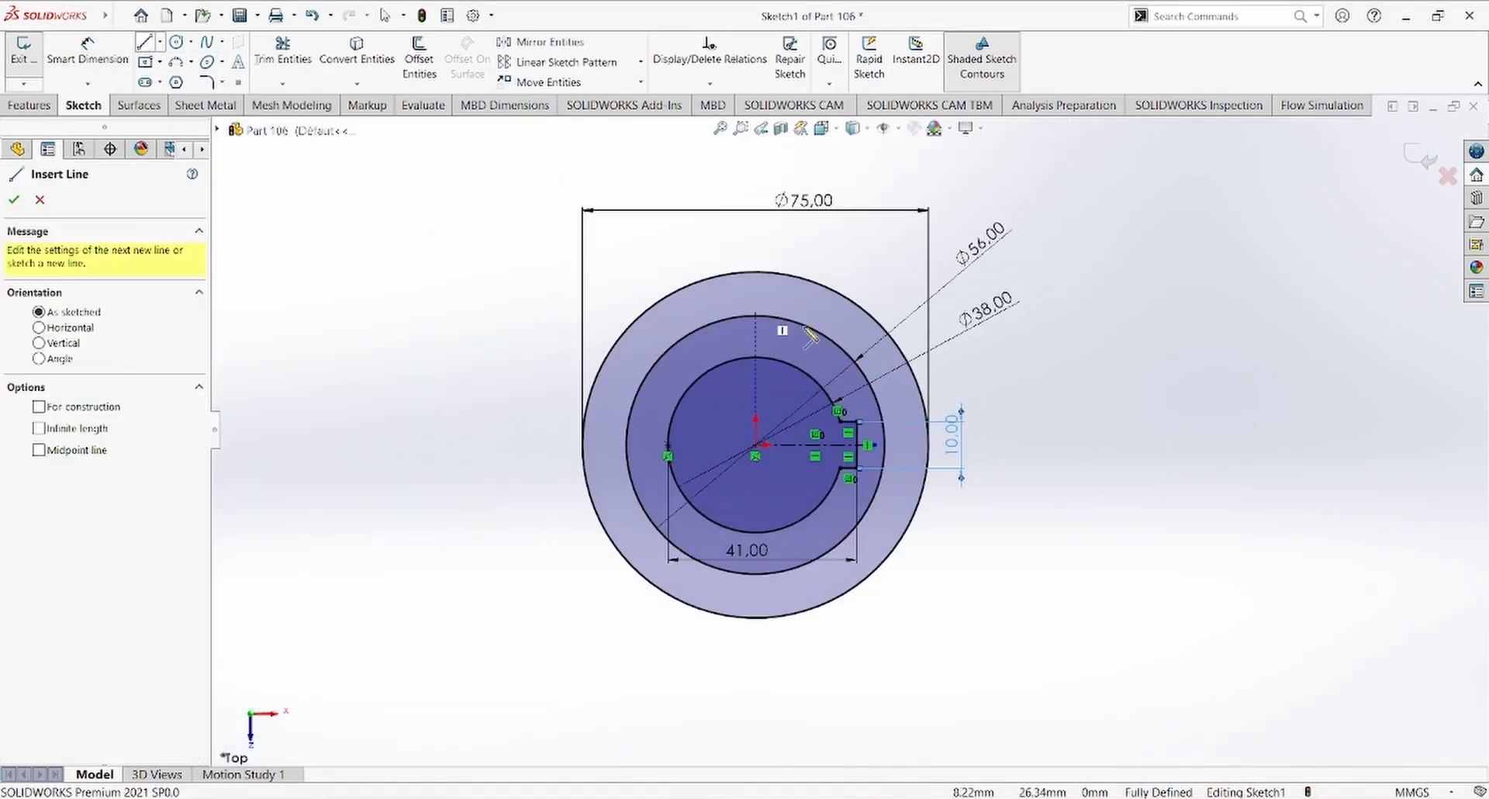
{"action": "left_click", "coordinate": [757, 272]}
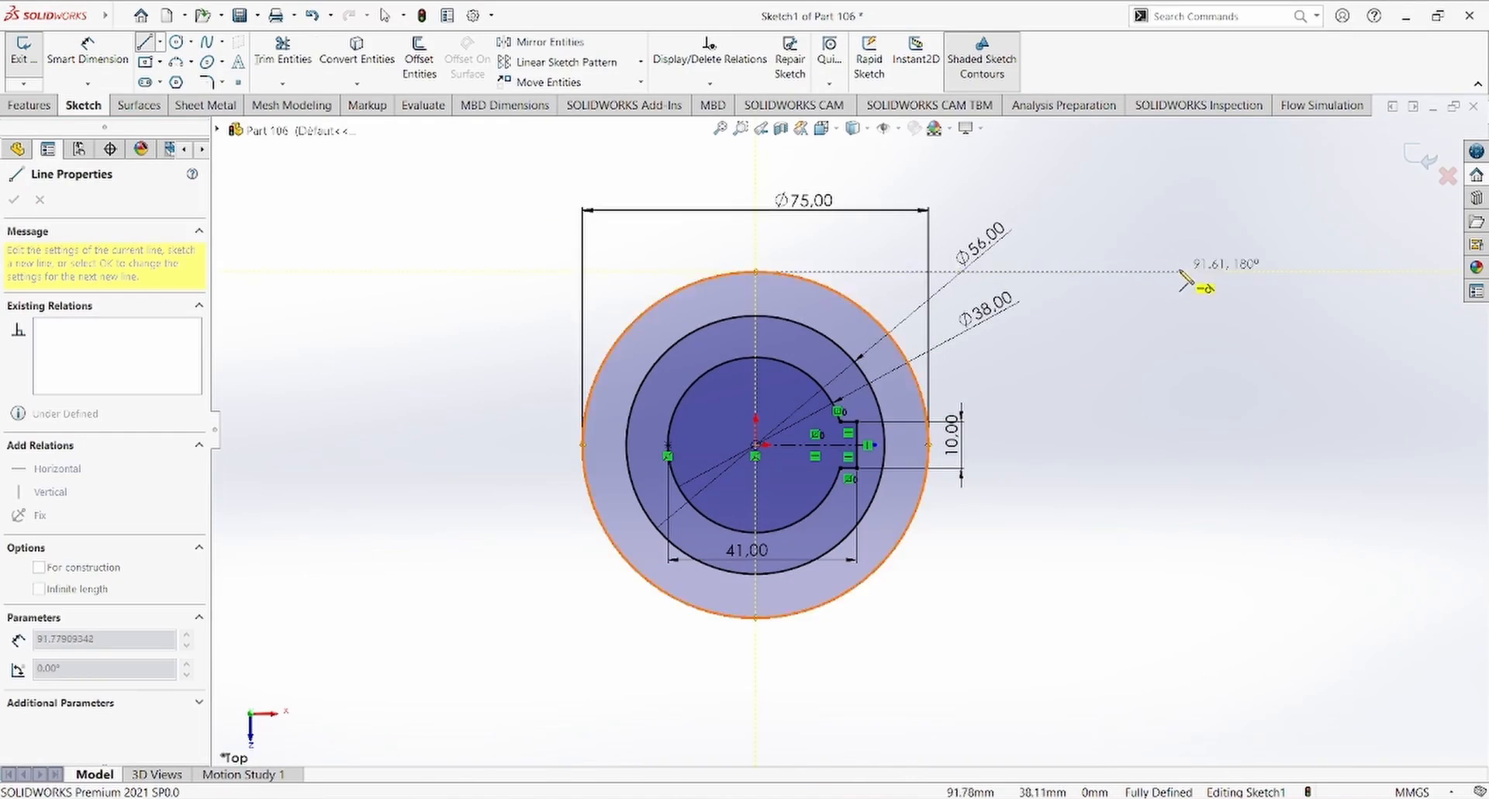
{"action": "left_click", "coordinate": [1183, 271]}
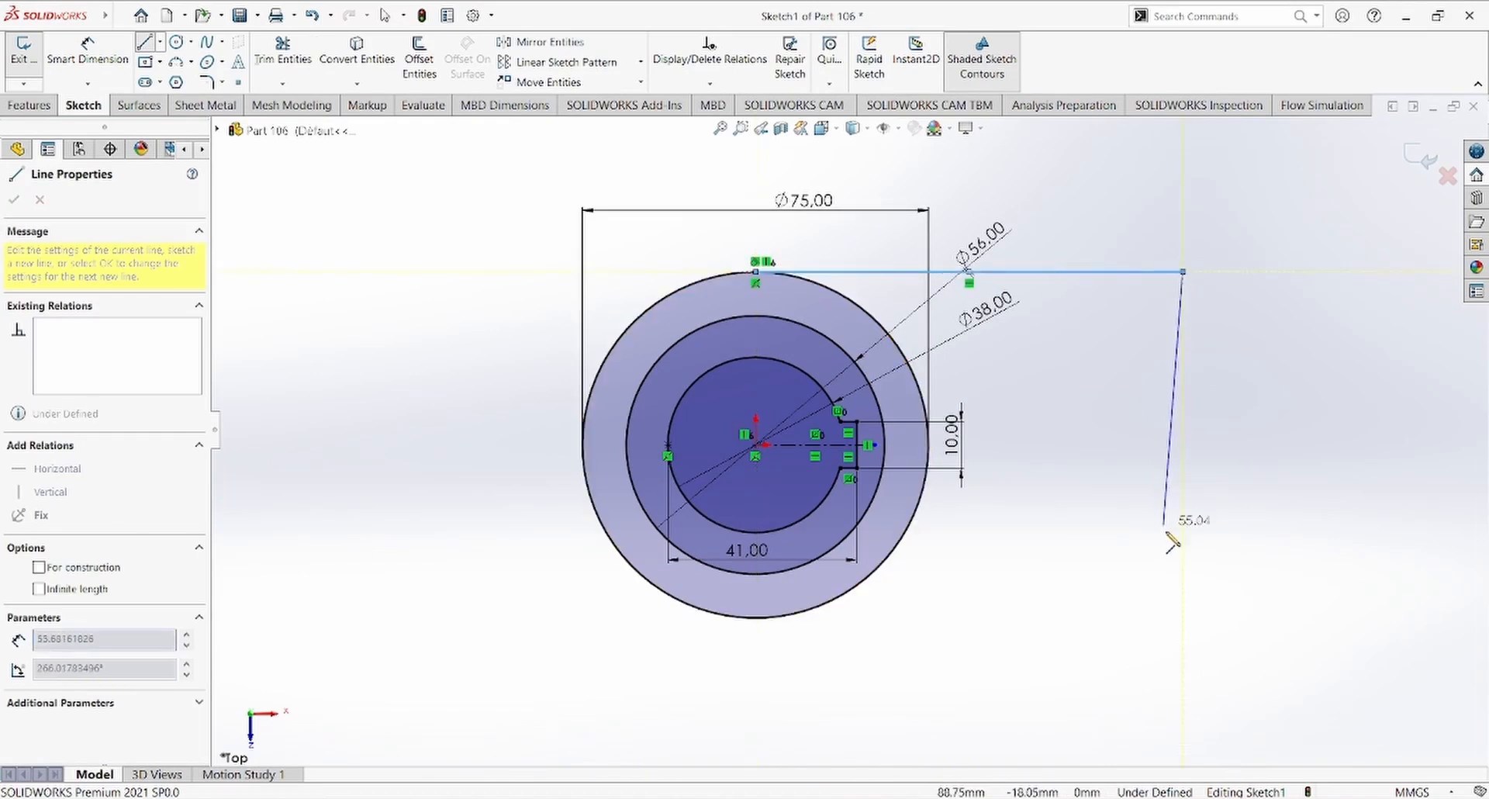
{"action": "left_click", "coordinate": [1183, 618]}
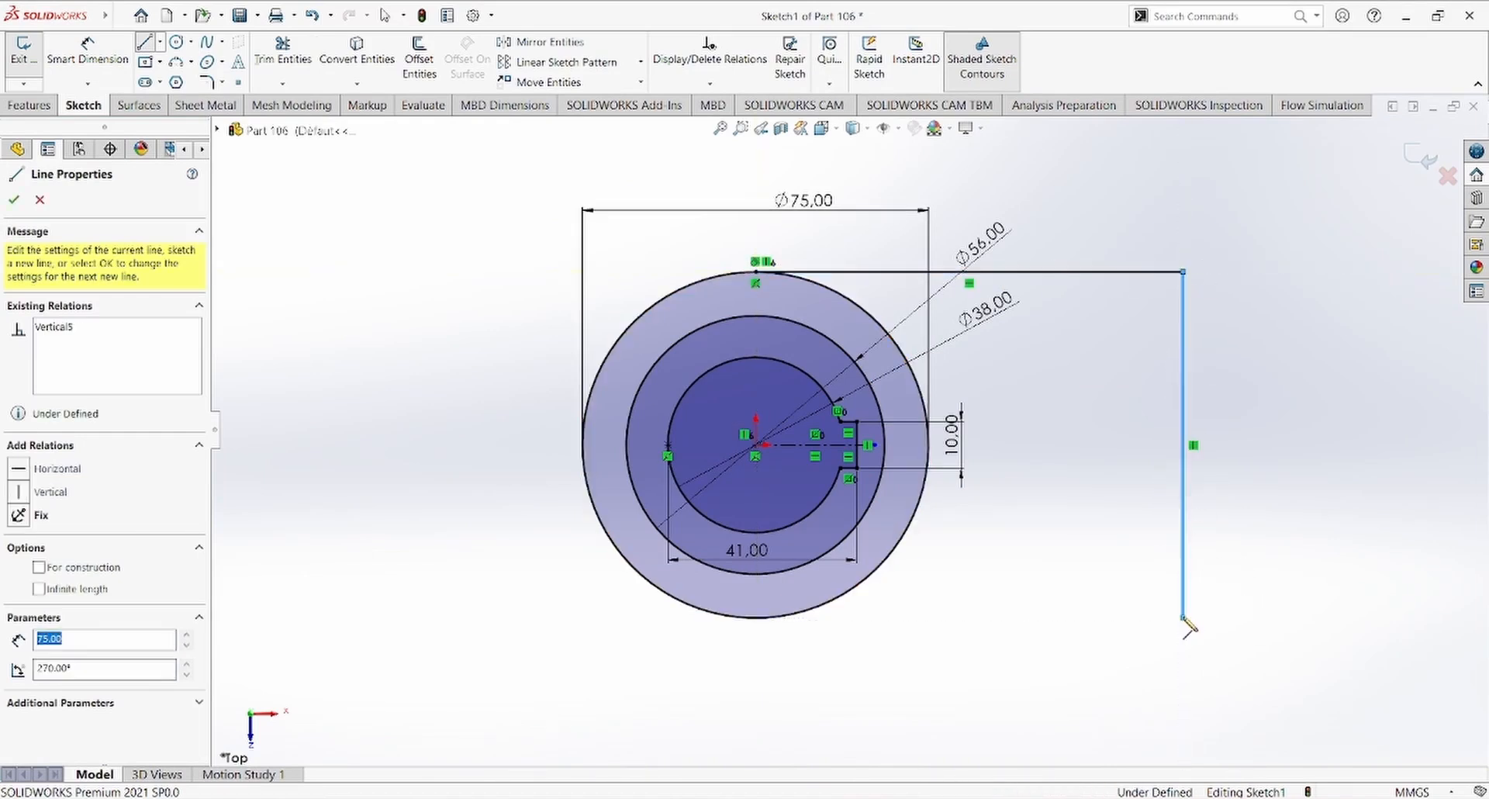
{"action": "left_click", "coordinate": [756, 619]}
{"action": "key", "text": "Escape"}
Step: Check the reference drawing and sketch a vertical line joining both horizontal lines, about 22 mm inside the end line
{"action": "key", "text": "alt+Tab"}
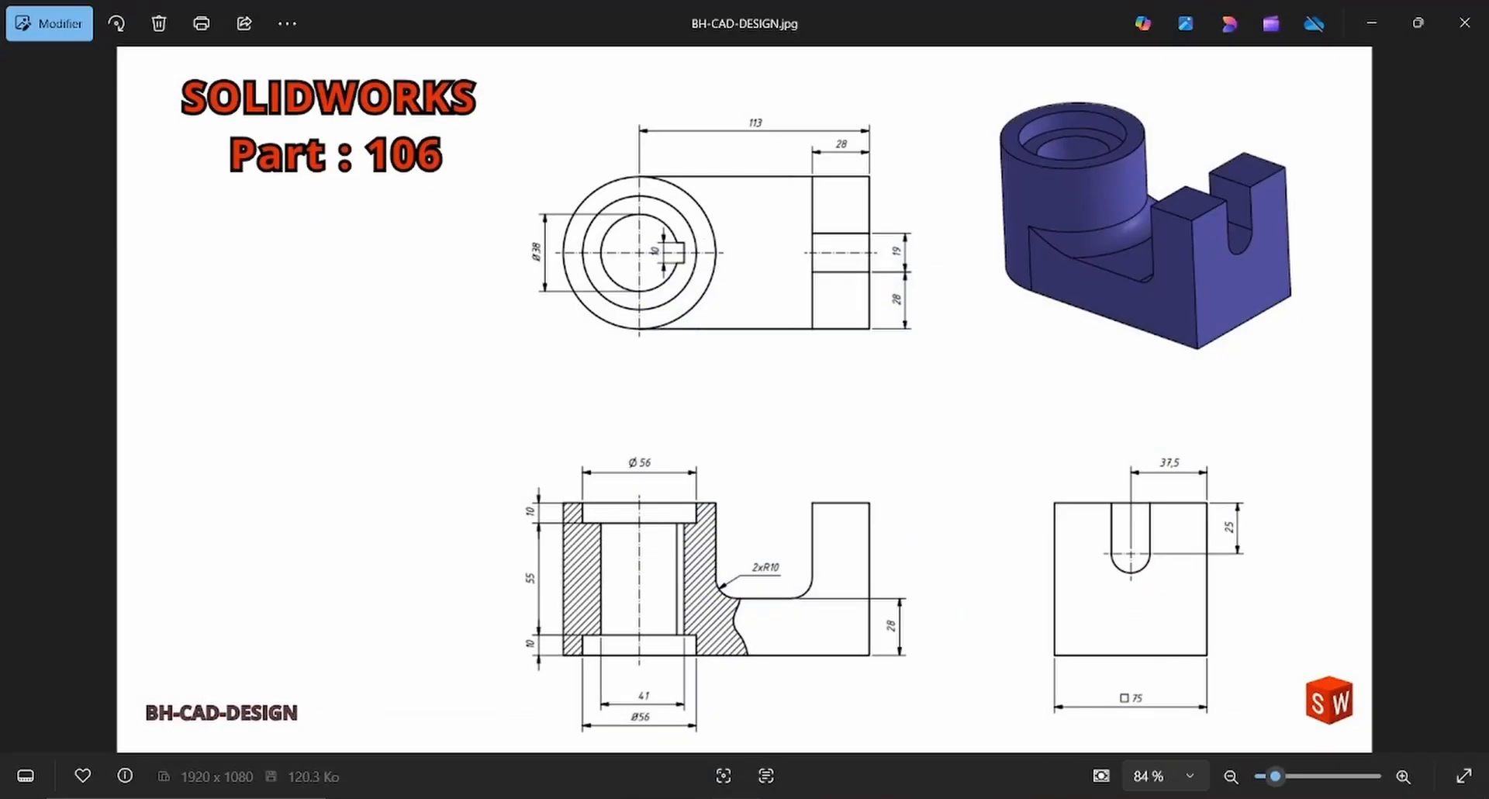
{"action": "key", "text": "alt+Tab"}
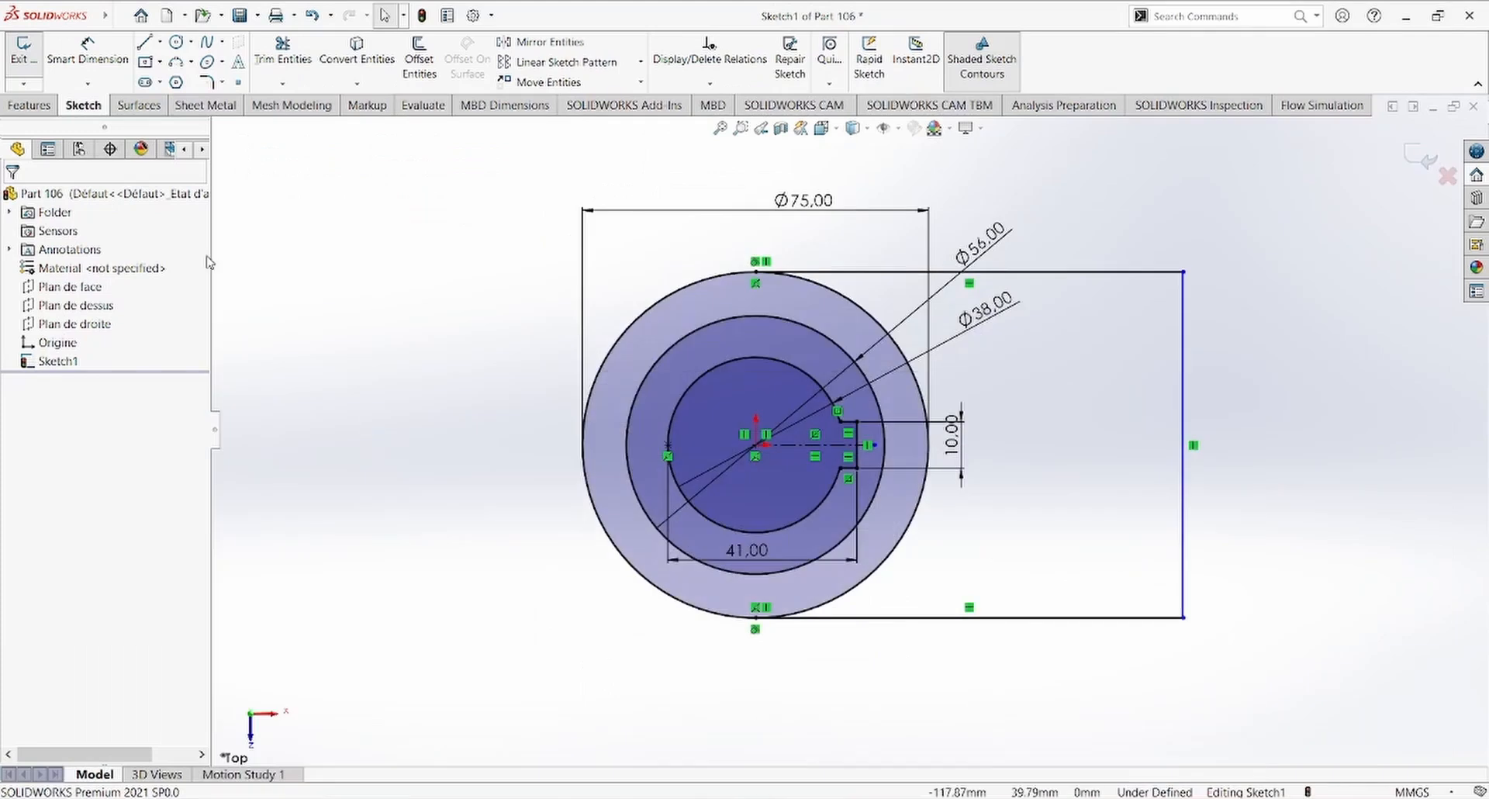
{"action": "left_click", "coordinate": [146, 43]}
{"action": "left_click", "coordinate": [1080, 272]}
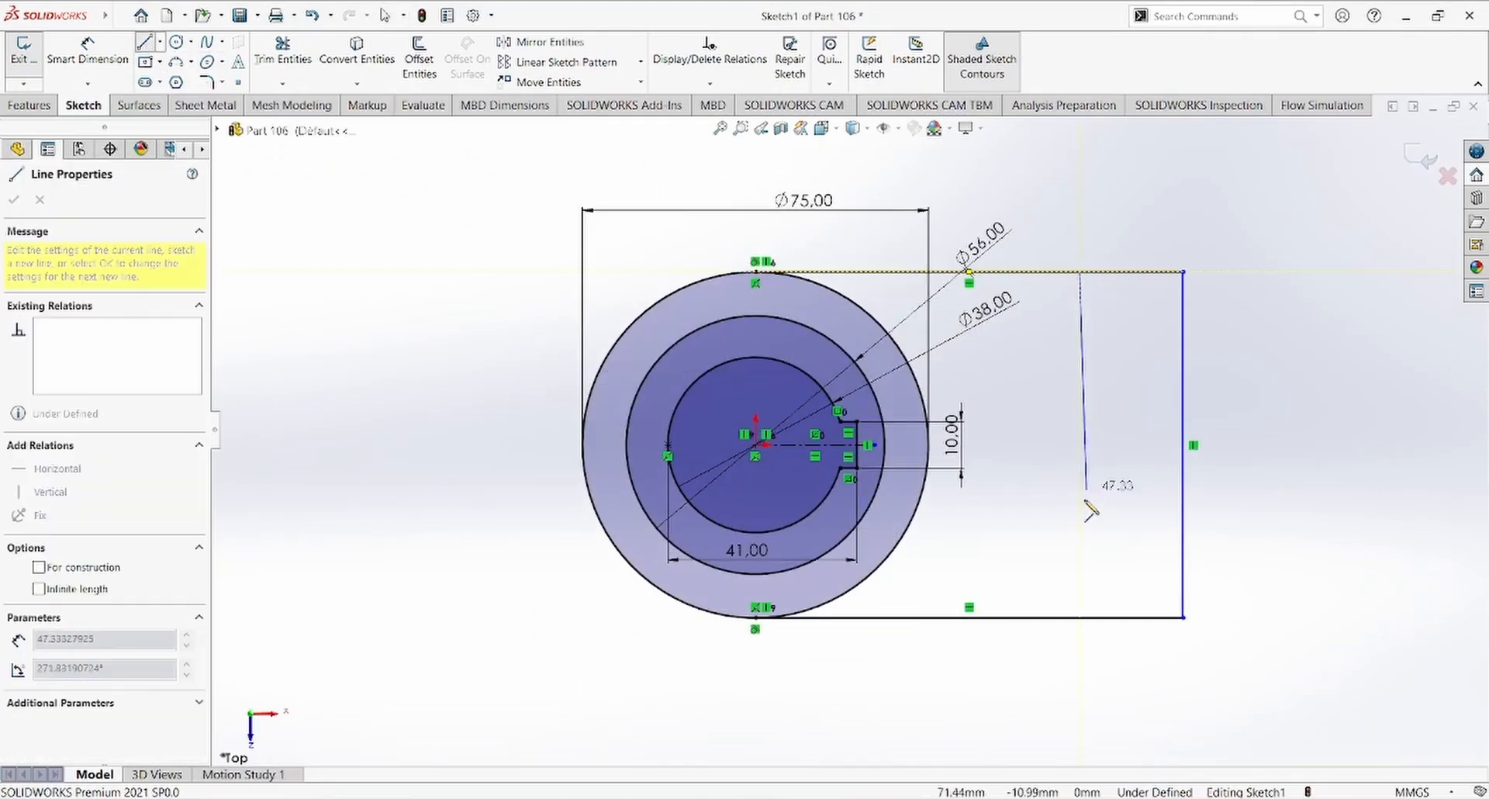
{"action": "left_click", "coordinate": [1079, 618]}
{"action": "key", "text": "Escape"}
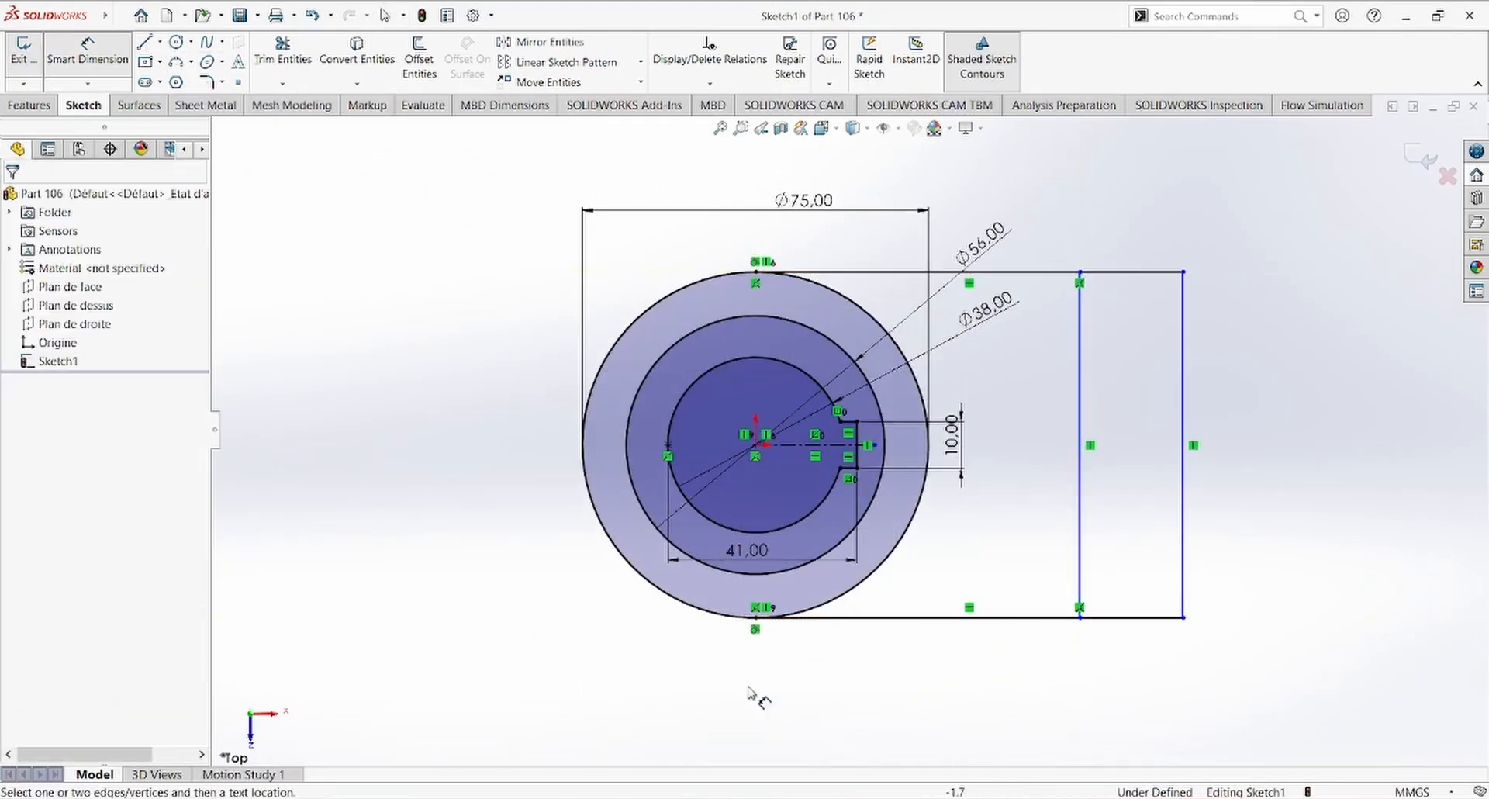
Step: Check the end block width on the reference drawing and dimension the spacing between the two long vertical lines as 28 mm
{"action": "key", "text": "alt+Tab"}
{"action": "key", "text": "alt+Tab"}
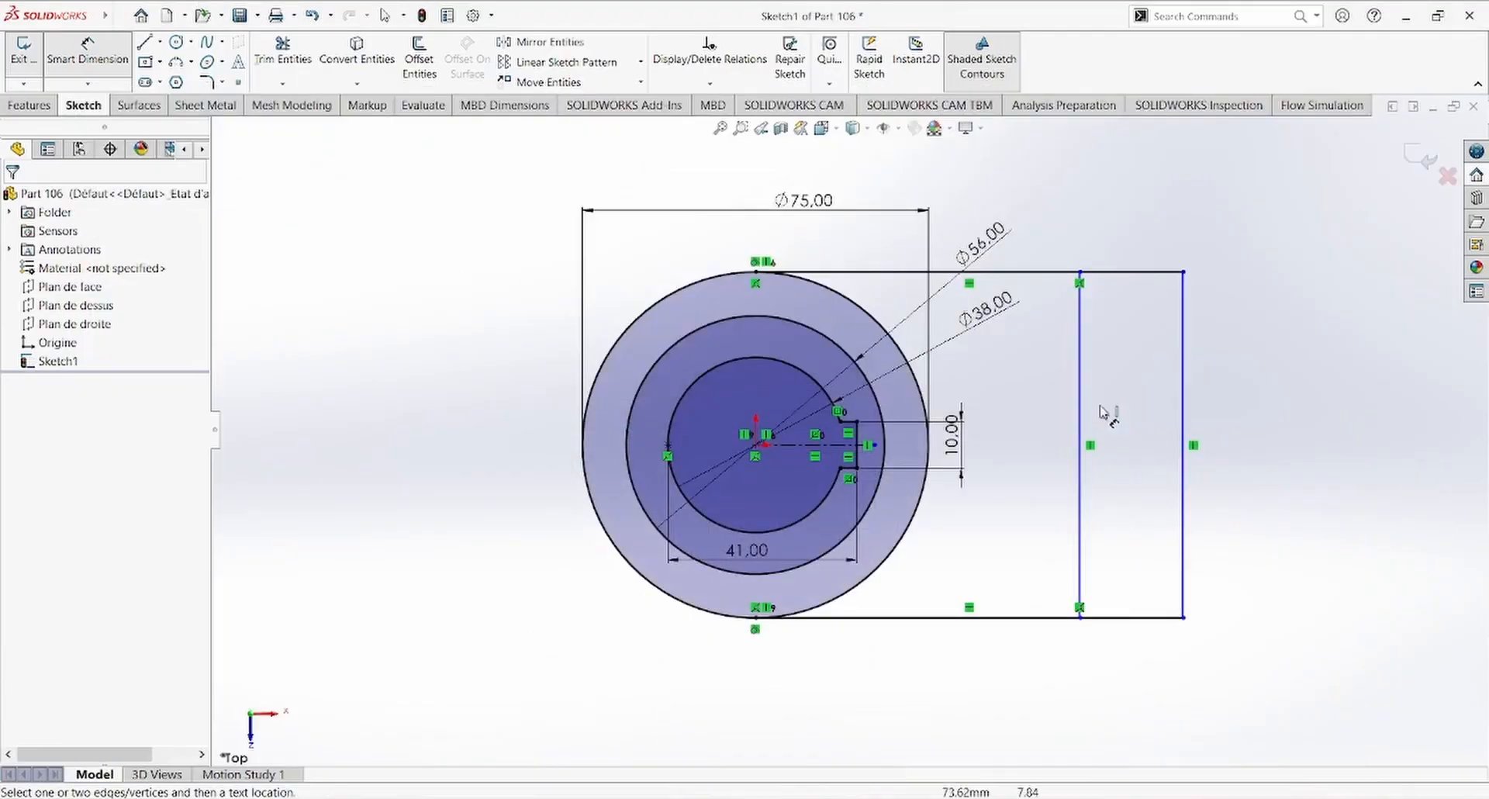
{"action": "left_click", "coordinate": [1079, 349]}
{"action": "left_click", "coordinate": [1183, 353]}
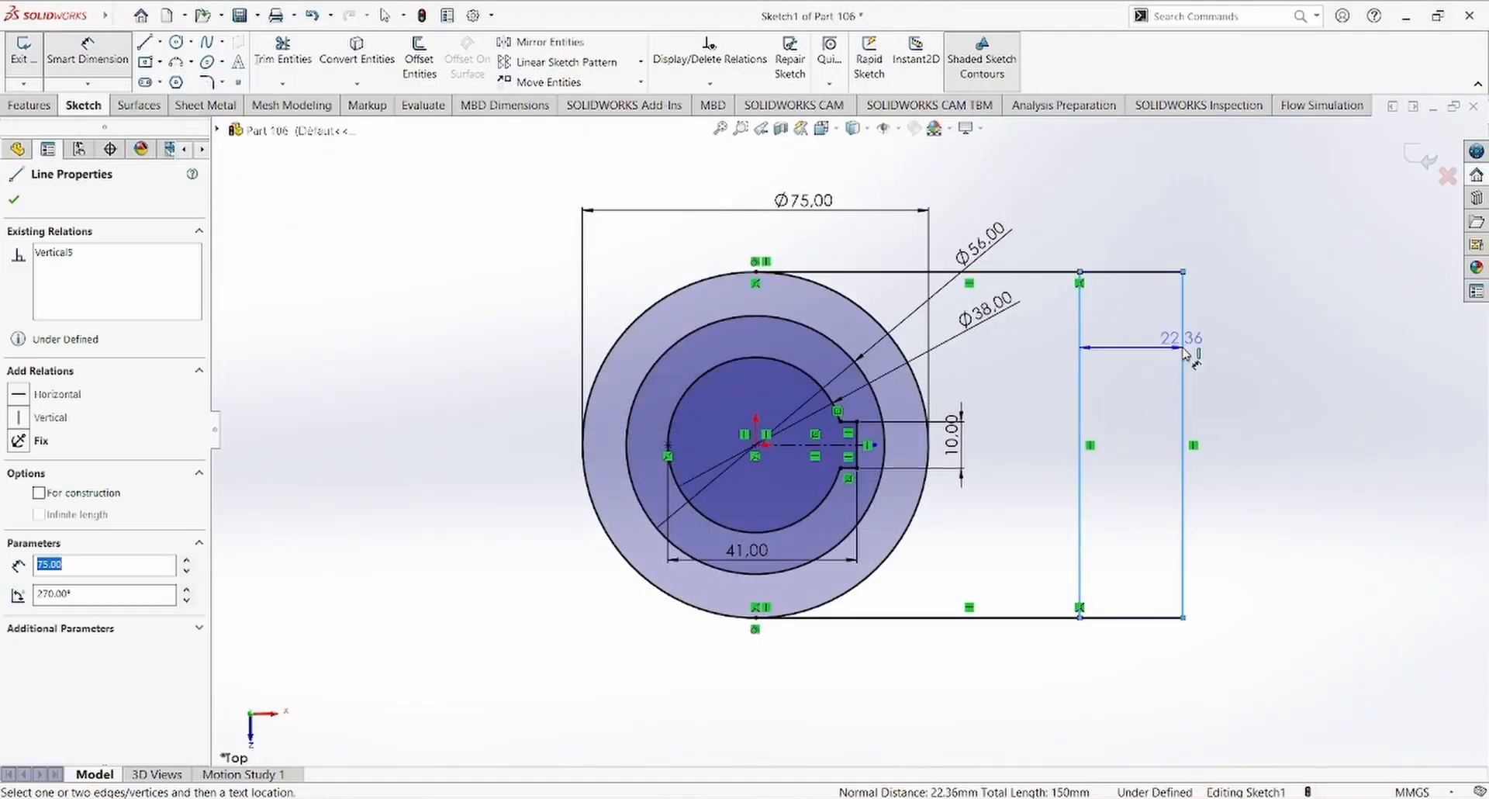
{"action": "left_click", "coordinate": [1265, 215]}
{"action": "type", "text": "28"}
{"action": "key", "text": "Return"}
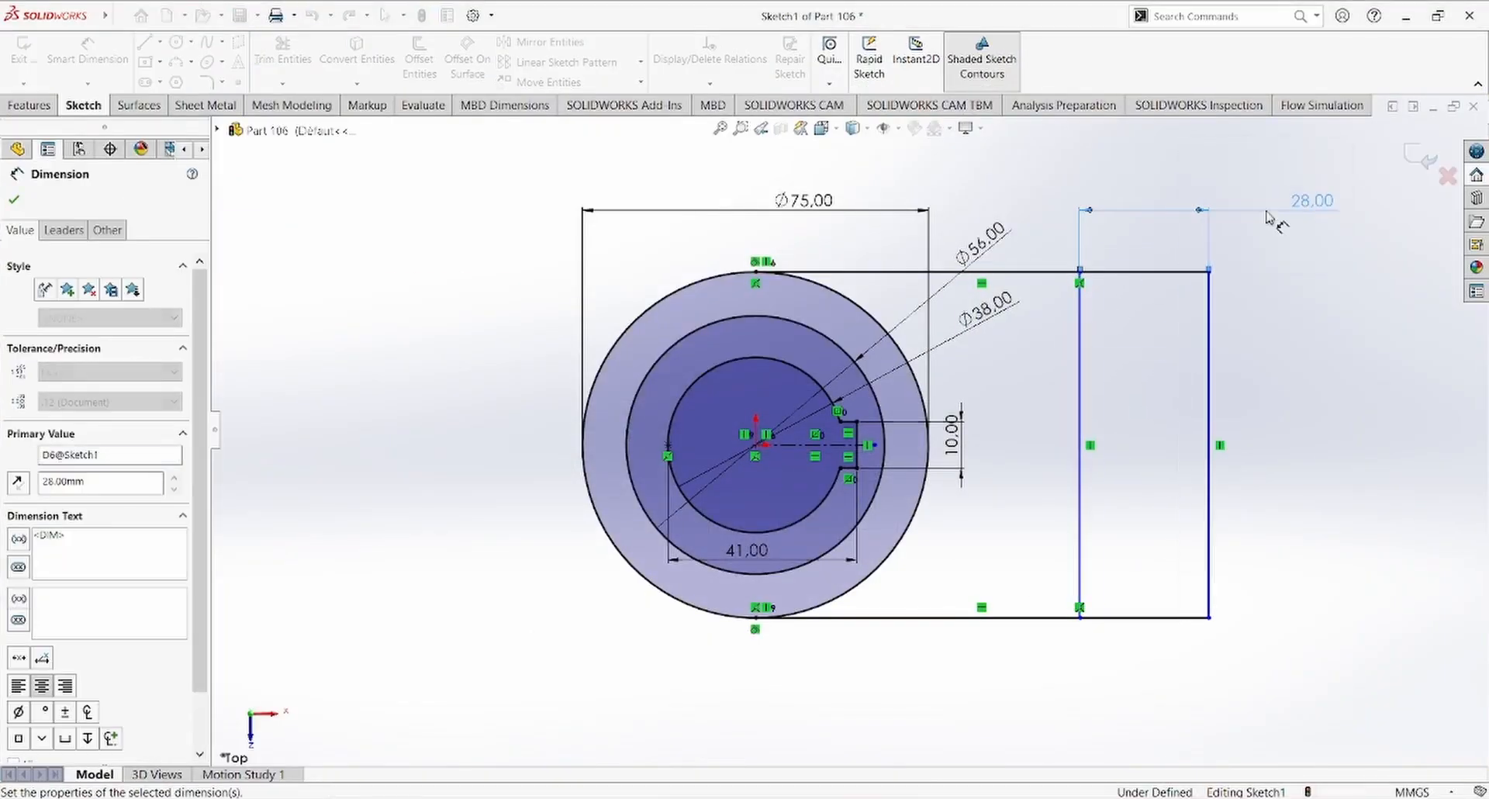
Step: Check the overall length on the reference drawing and dimension the distance from the circle center to the outer end line as 113 mm
{"action": "key", "text": "alt+Tab"}
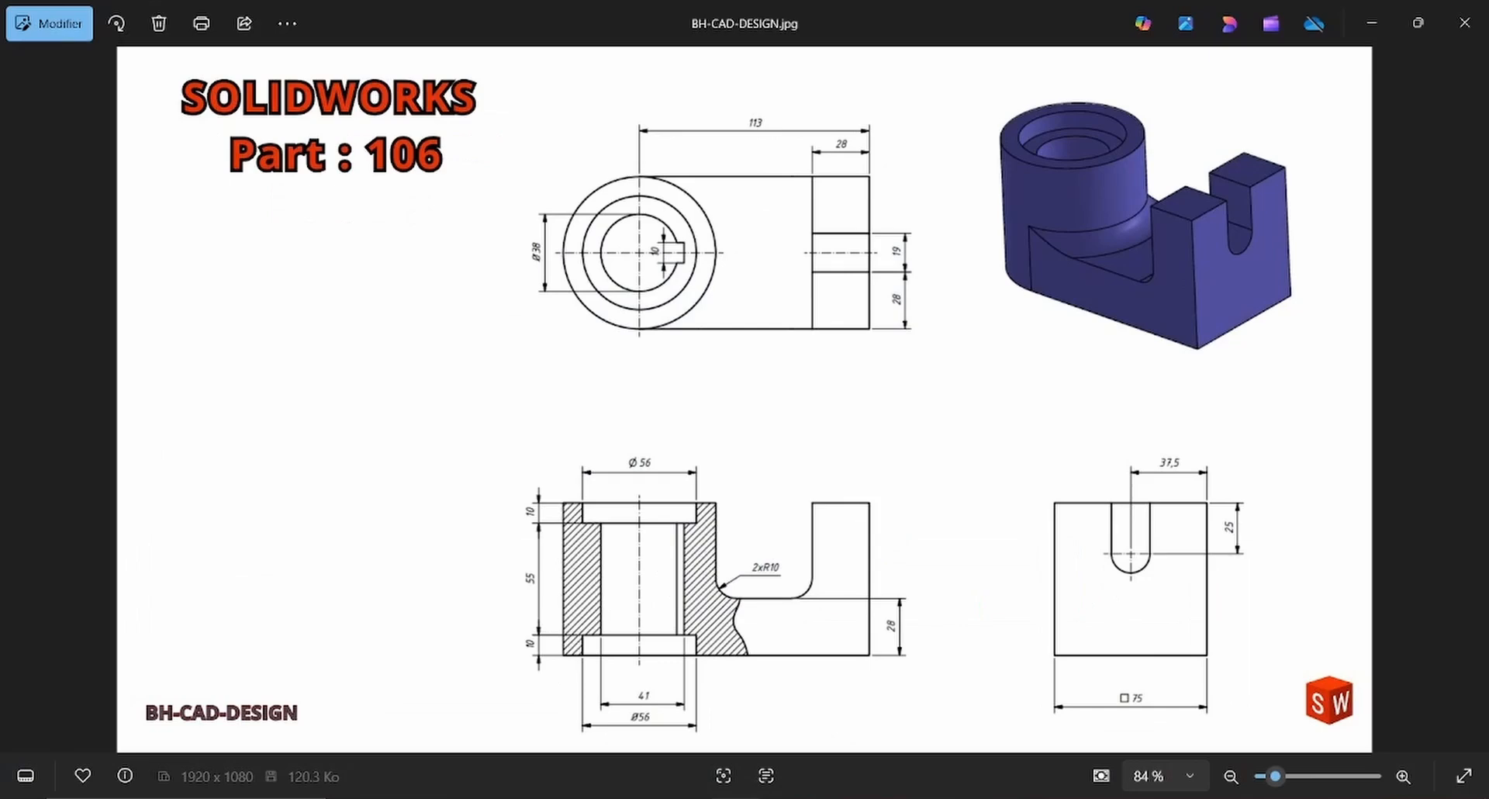
{"action": "key", "text": "alt+Tab"}
{"action": "left_click", "coordinate": [755, 444]}
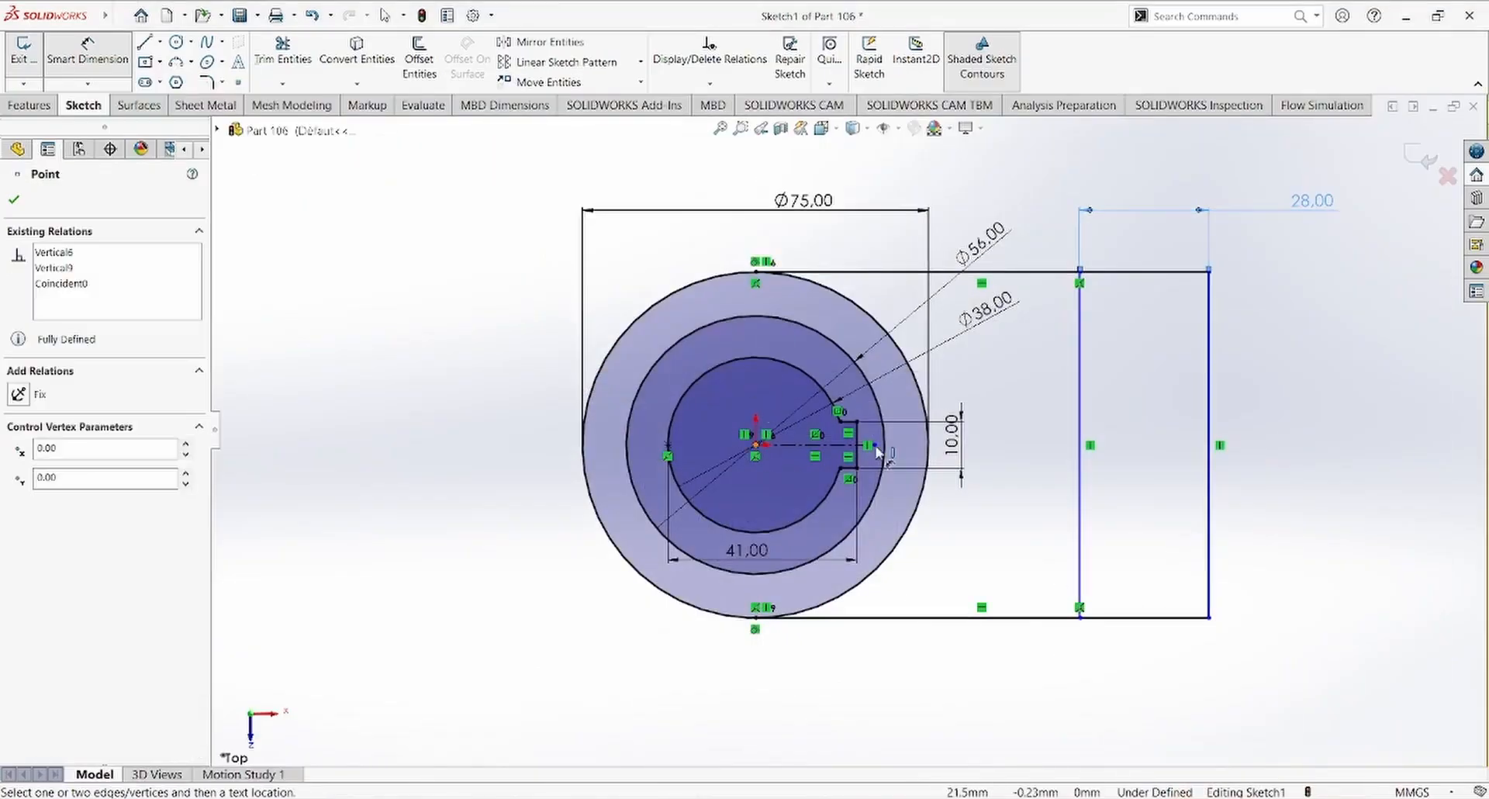
{"action": "left_click", "coordinate": [1206, 512]}
{"action": "left_click", "coordinate": [1085, 729]}
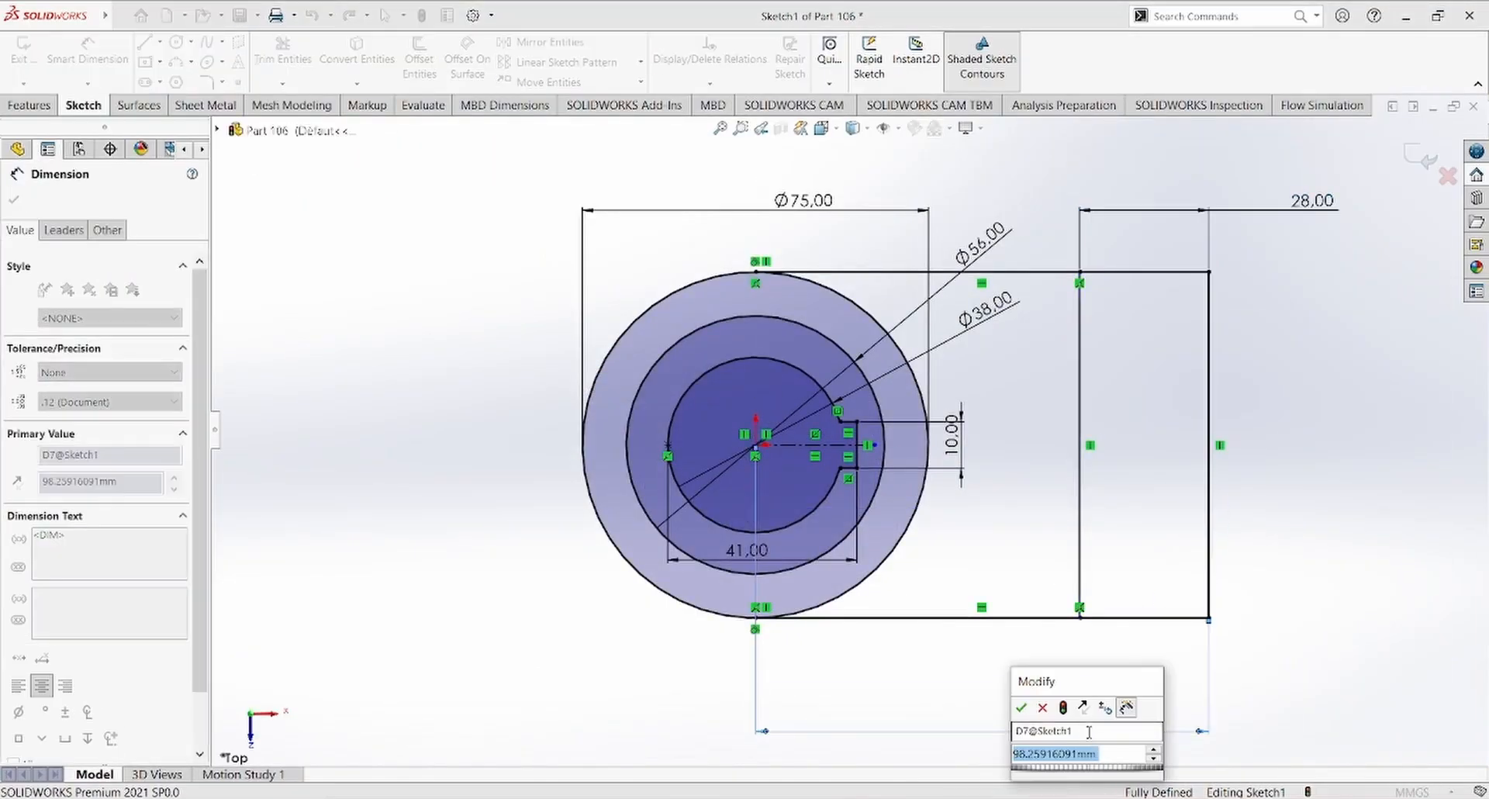
{"action": "type", "text": "113"}
{"action": "key", "text": "Return"}
{"action": "scroll", "coordinate": [1092, 738], "scroll_direction": "up", "scroll_amount": 4}
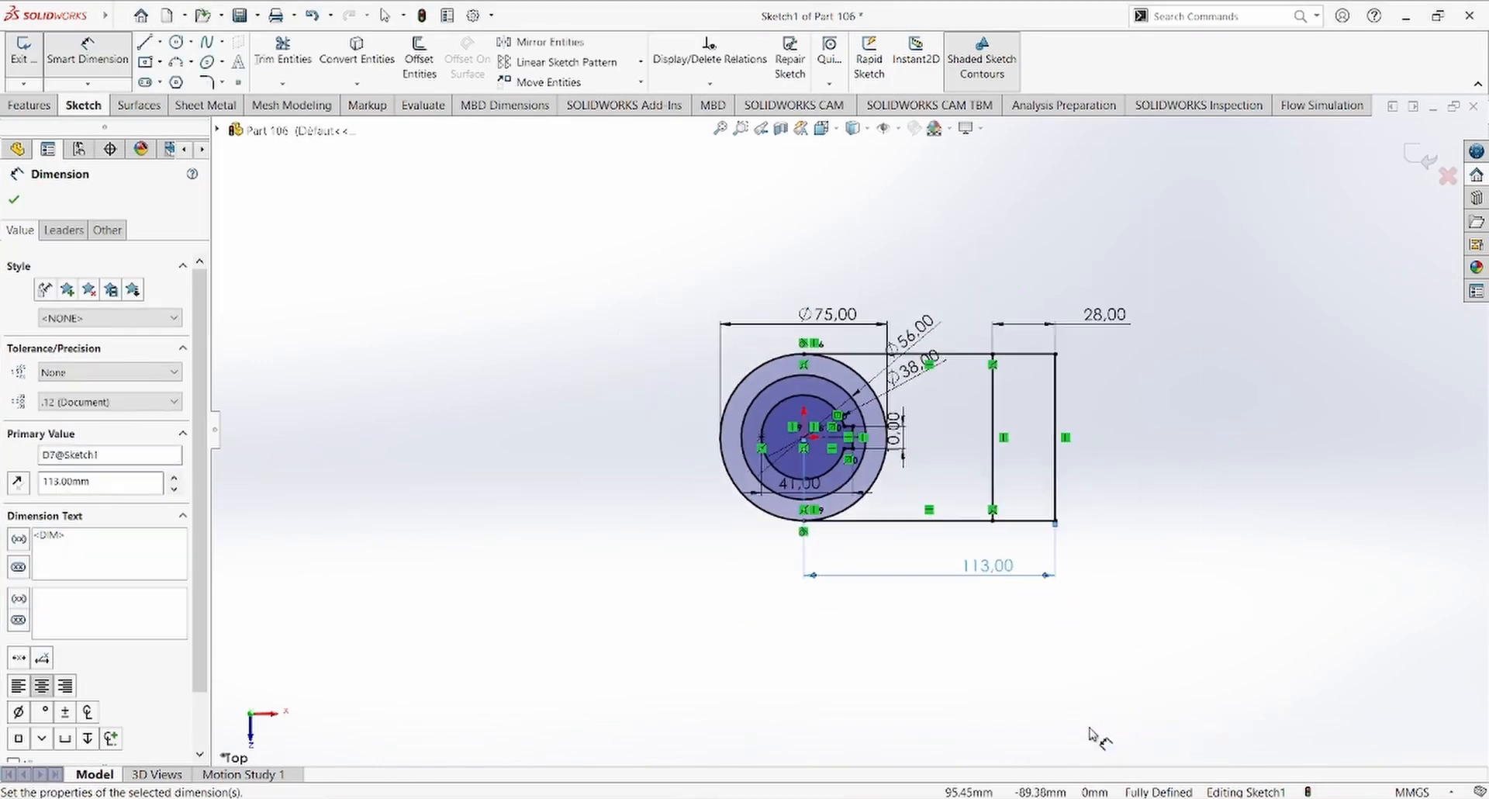
{"action": "scroll", "coordinate": [1107, 449], "scroll_direction": "down", "scroll_amount": 2}
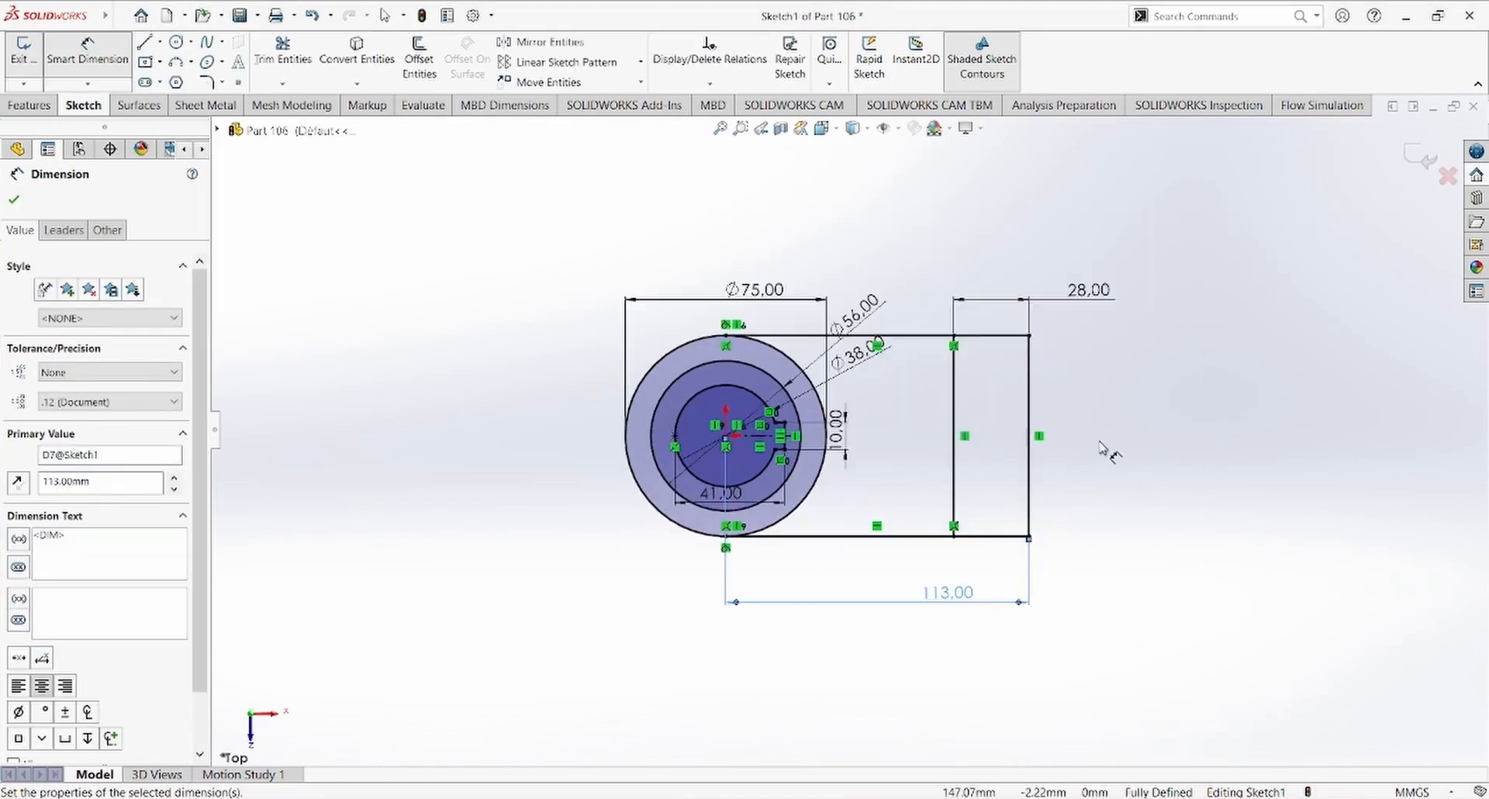
{"action": "left_click", "coordinate": [14, 201]}
Step: Extrude the ring between the 56 mm and 75 mm circles and the end rectangle to a blind depth of 75 mm
{"action": "left_click", "coordinate": [34, 106]}
{"action": "left_click", "coordinate": [32, 55]}
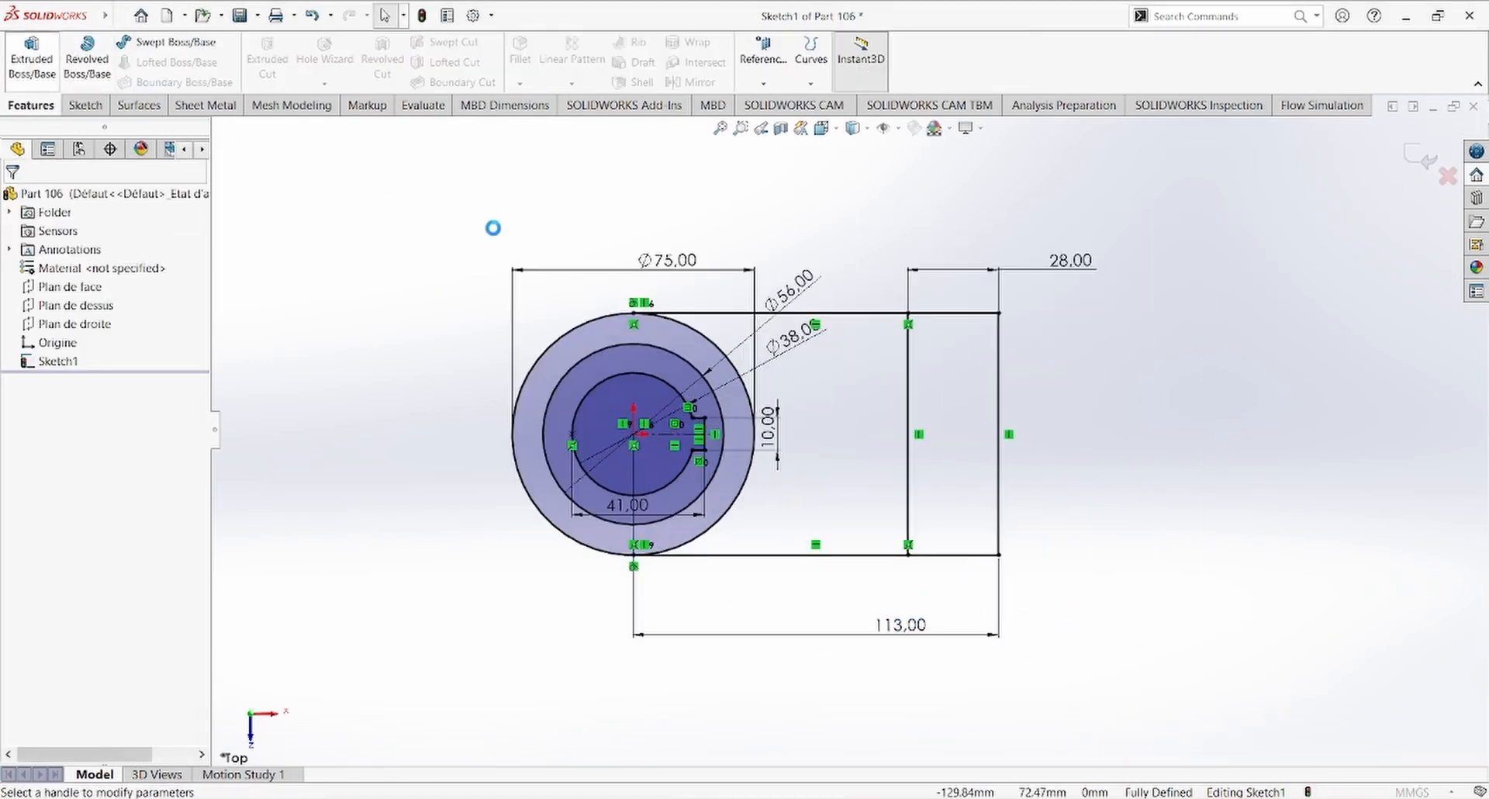
{"action": "left_click", "coordinate": [684, 437]}
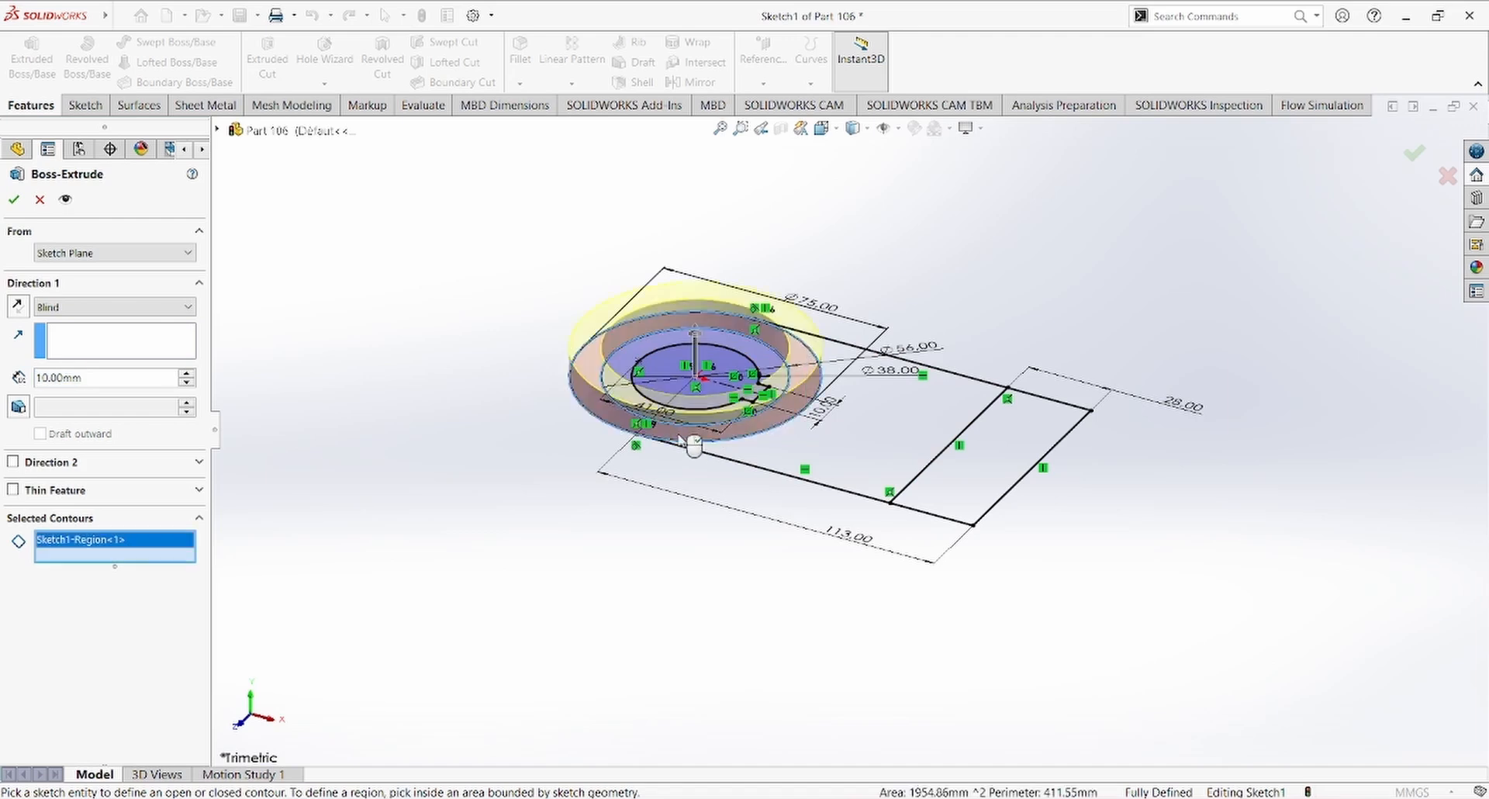
{"action": "left_click", "coordinate": [920, 535]}
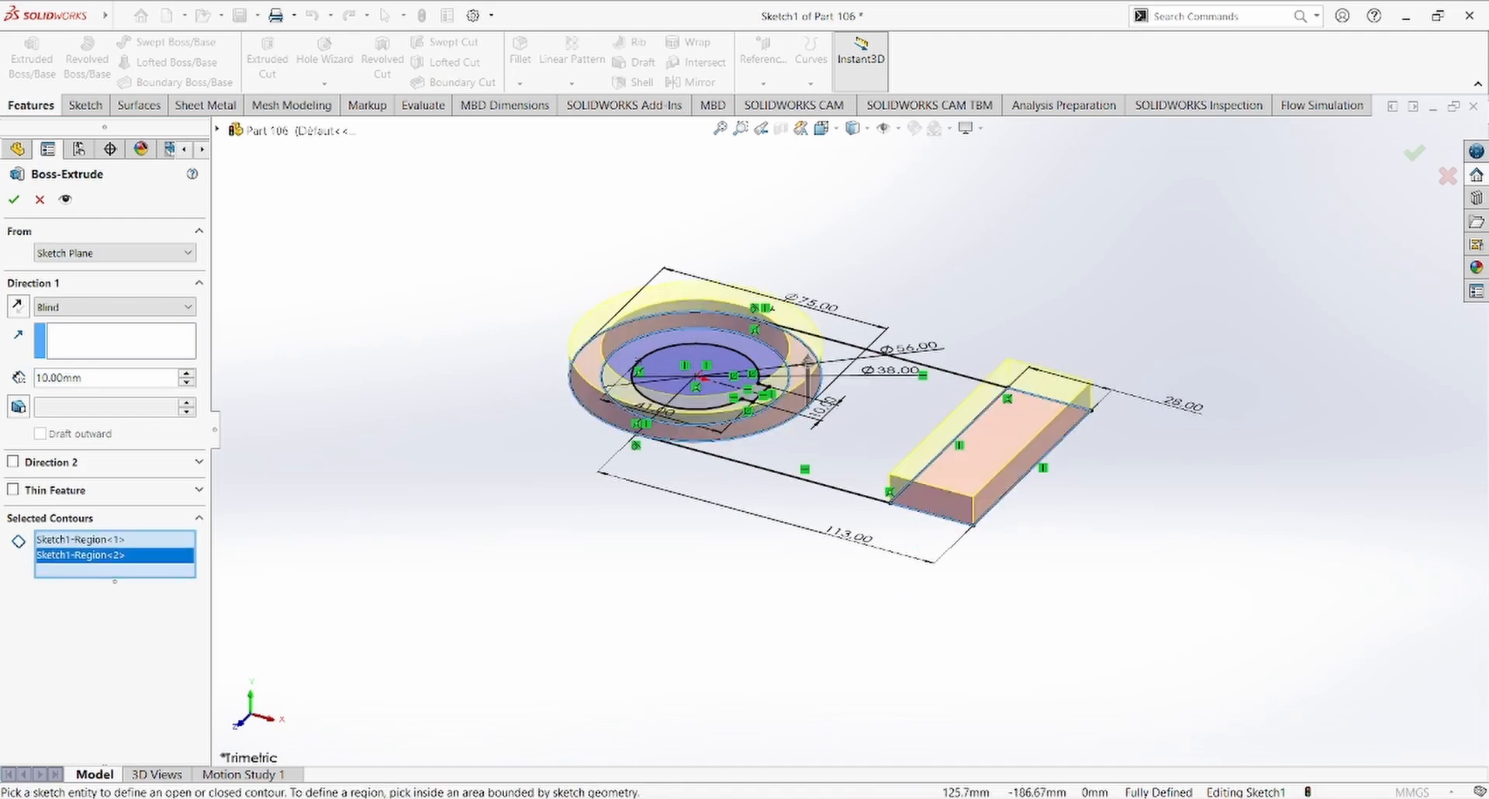
{"action": "left_click", "coordinate": [860, 798]}
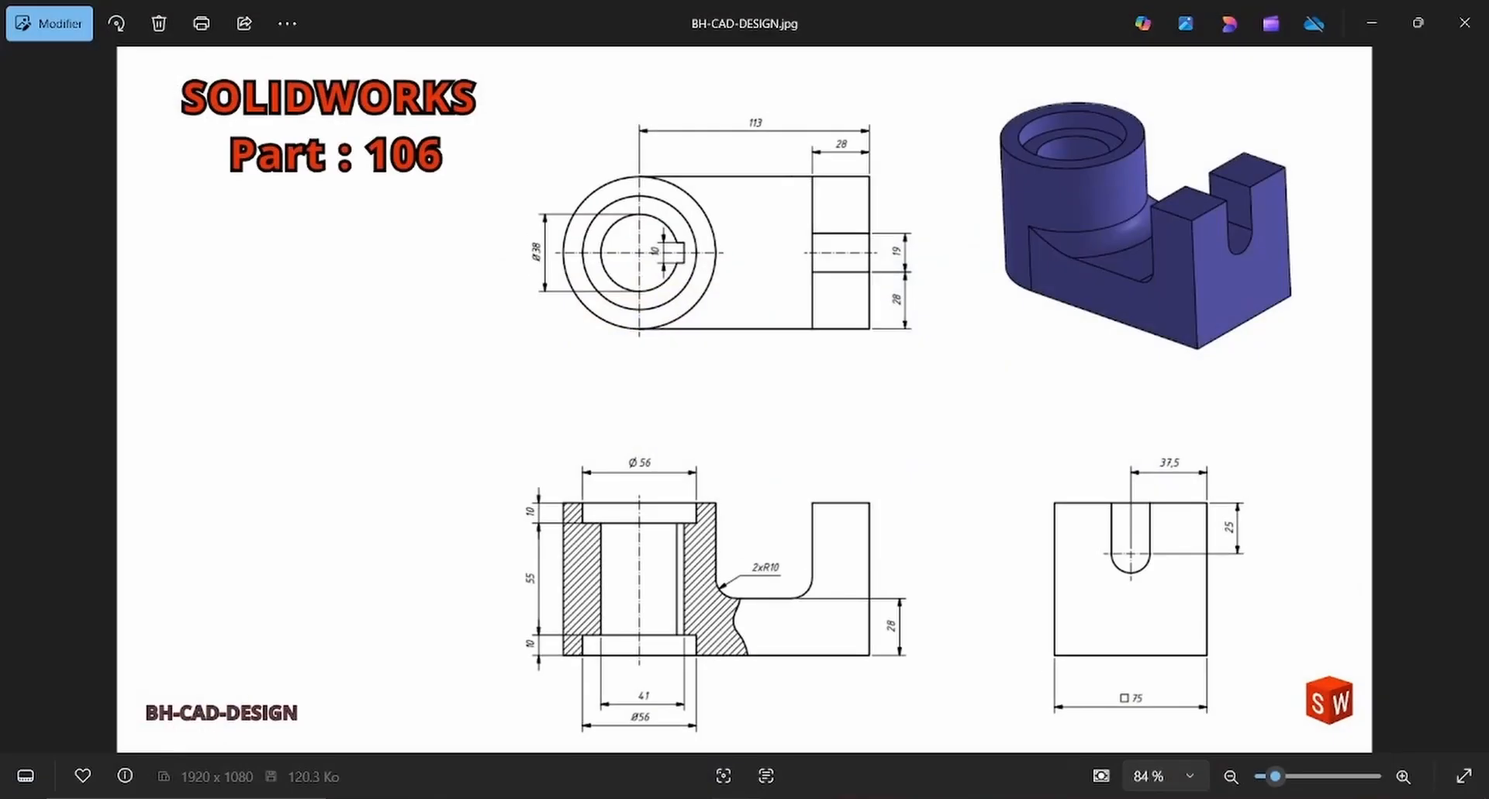
{"action": "left_click", "coordinate": [861, 798]}
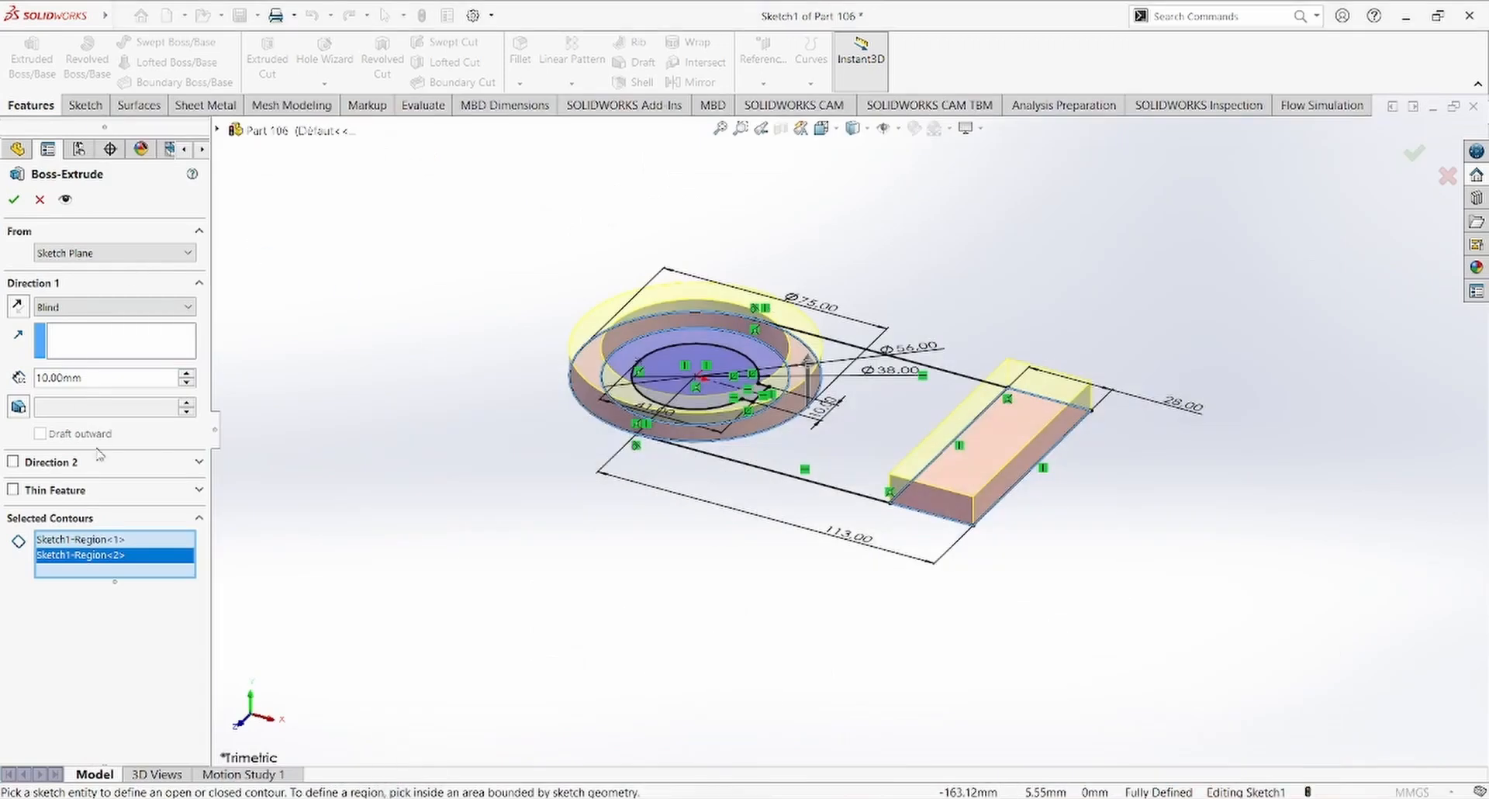
{"action": "double_click", "coordinate": [70, 377]}
{"action": "type", "text": "75"}
{"action": "key", "text": "Return"}
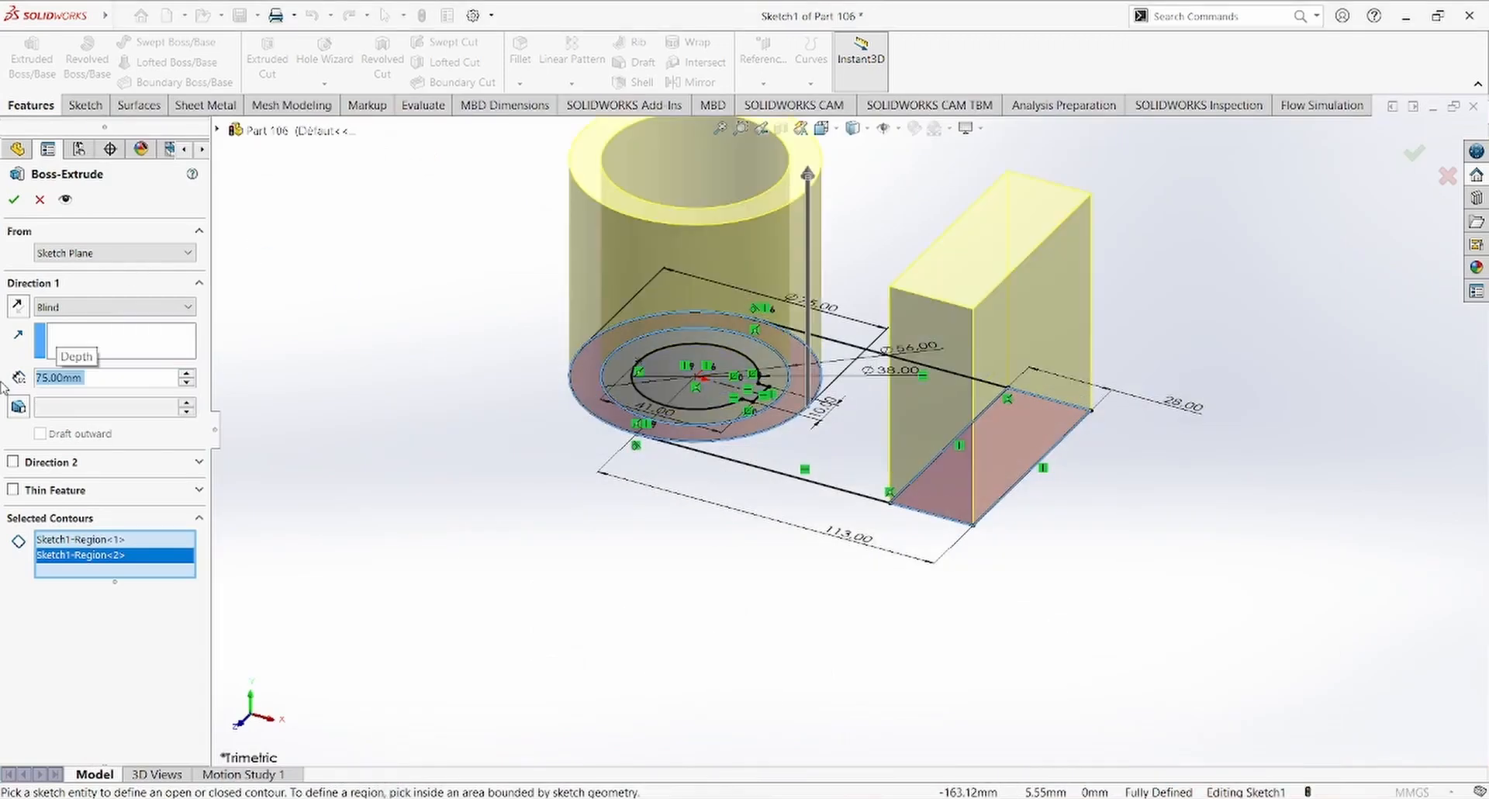
{"action": "left_click", "coordinate": [15, 200]}
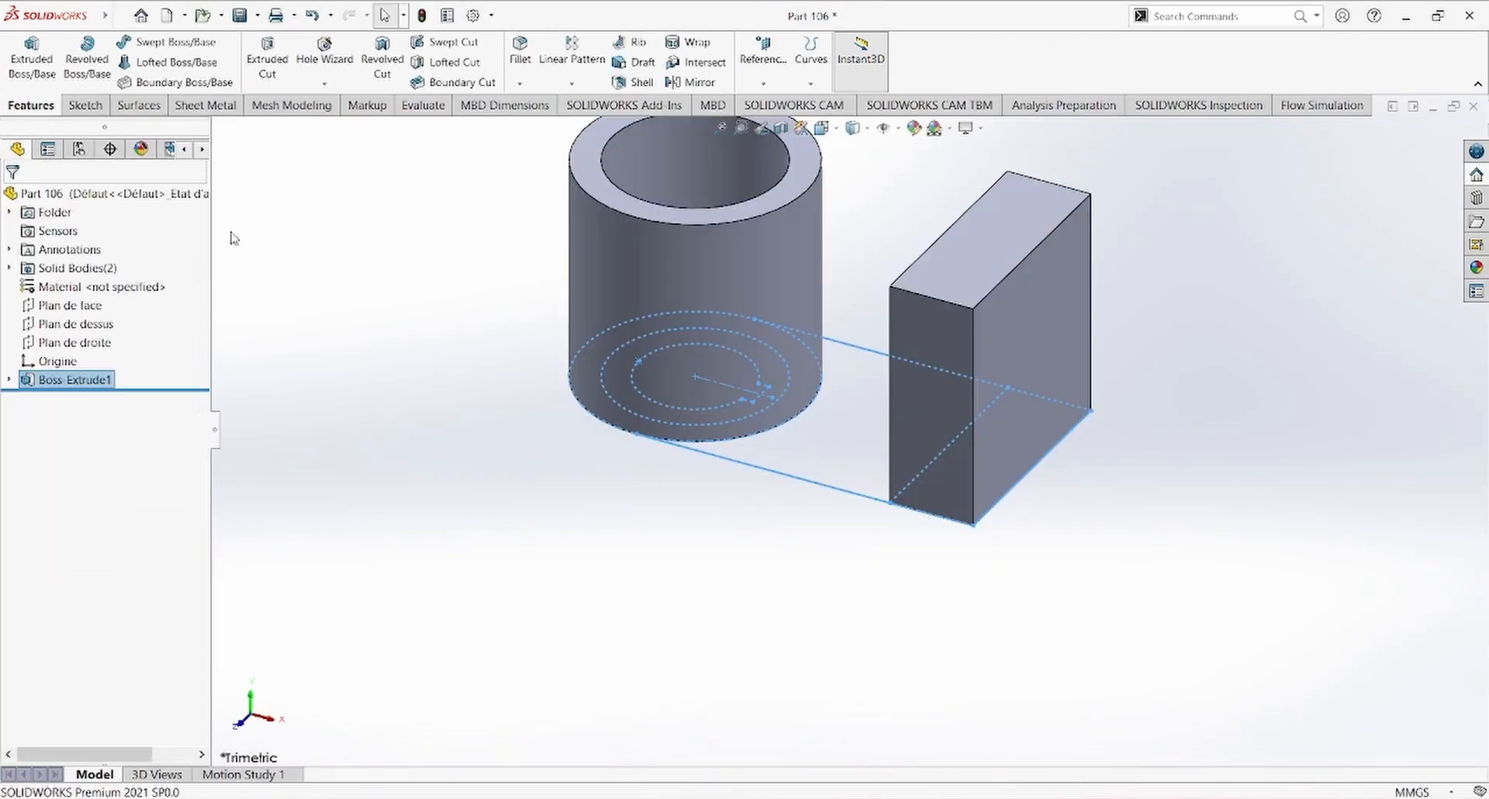
Step: Reuse the base sketch to extrude the region between the ring and the end block 28 mm, merging the result
{"action": "left_click", "coordinate": [73, 398]}
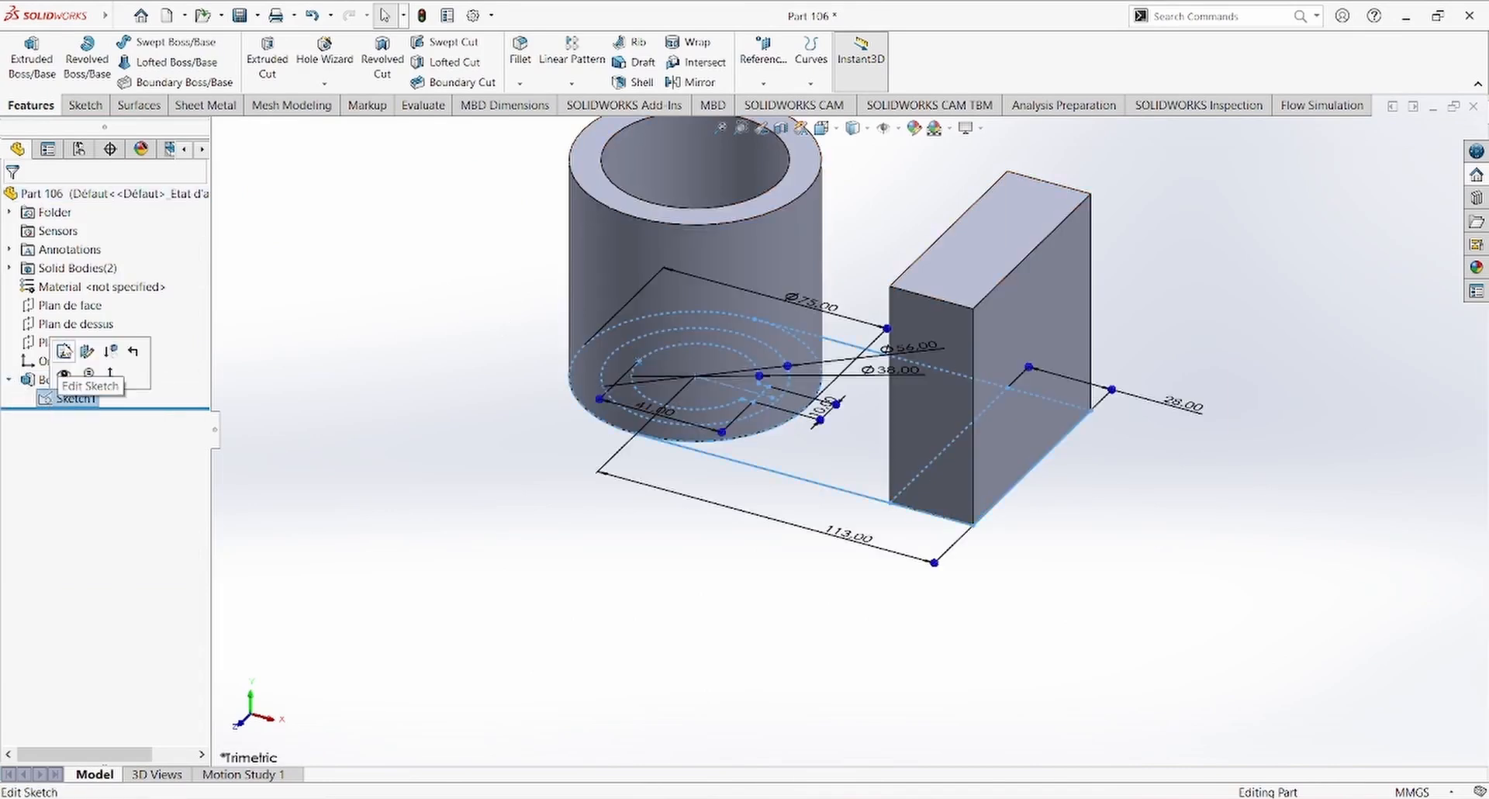
{"action": "left_click", "coordinate": [31, 58]}
{"action": "left_click", "coordinate": [833, 442]}
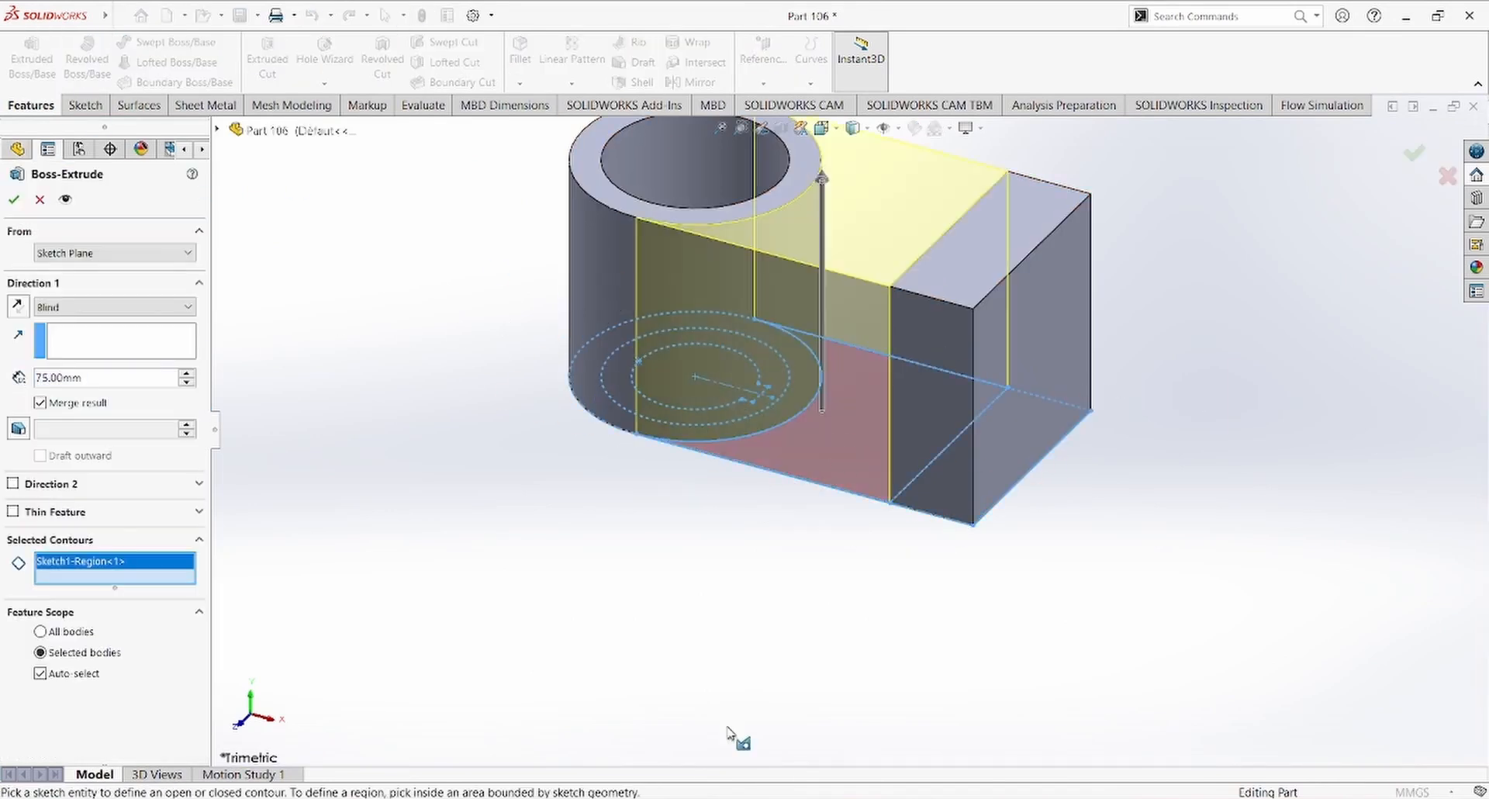
{"action": "key", "text": "alt+Tab"}
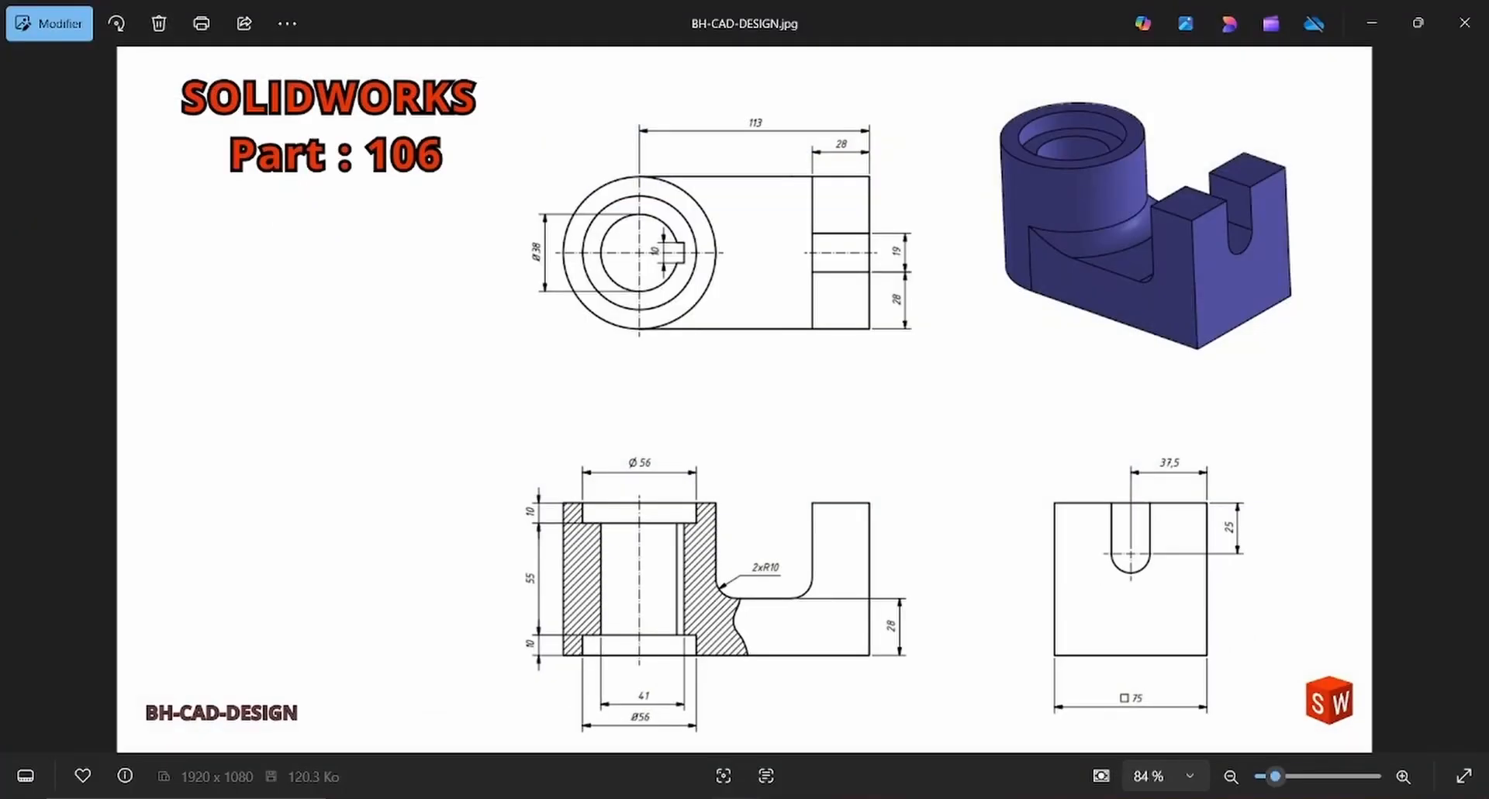
{"action": "key", "text": "alt+Tab"}
{"action": "double_click", "coordinate": [111, 378]}
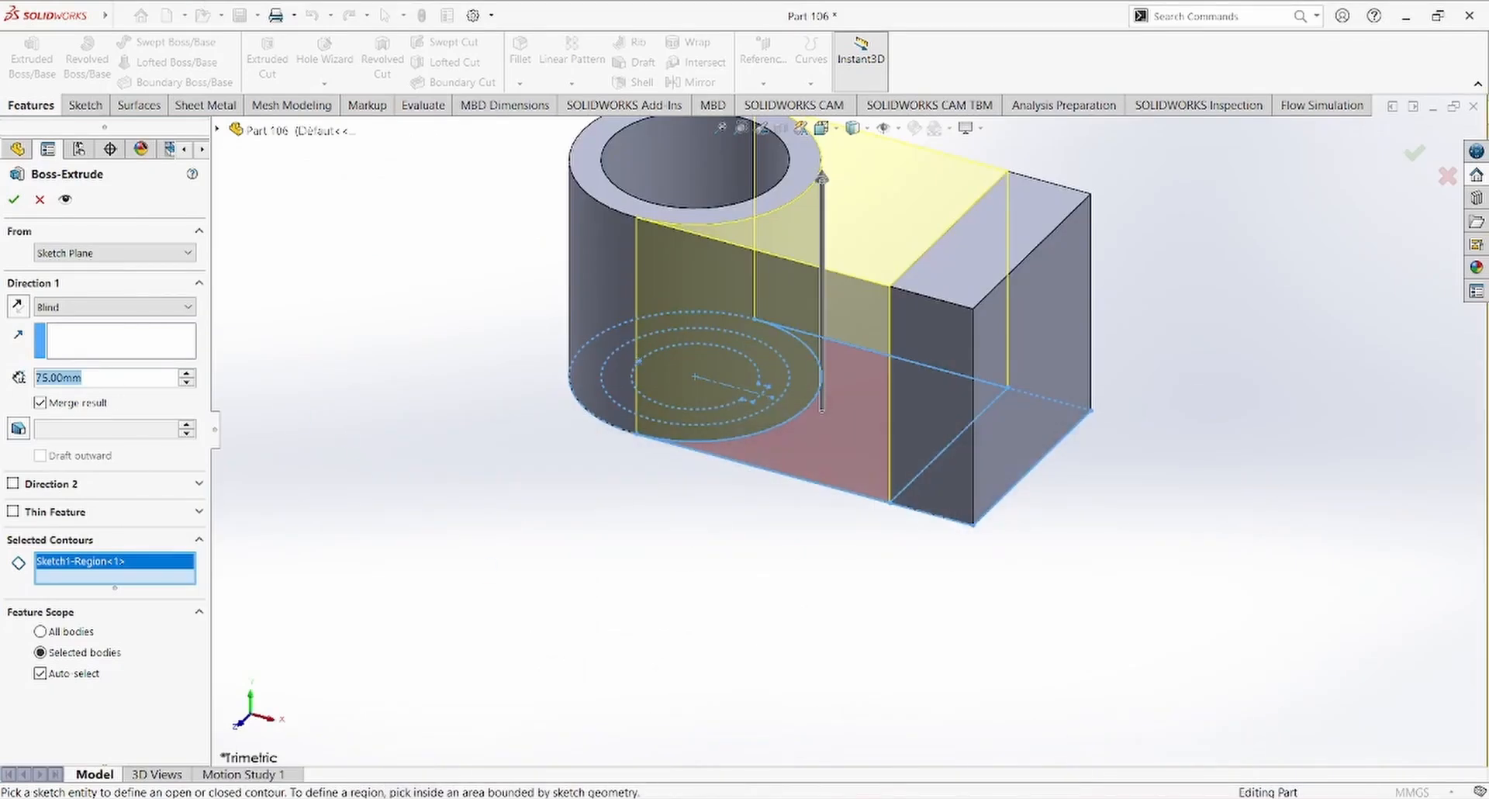
{"action": "type", "text": "28"}
{"action": "key", "text": "Return"}
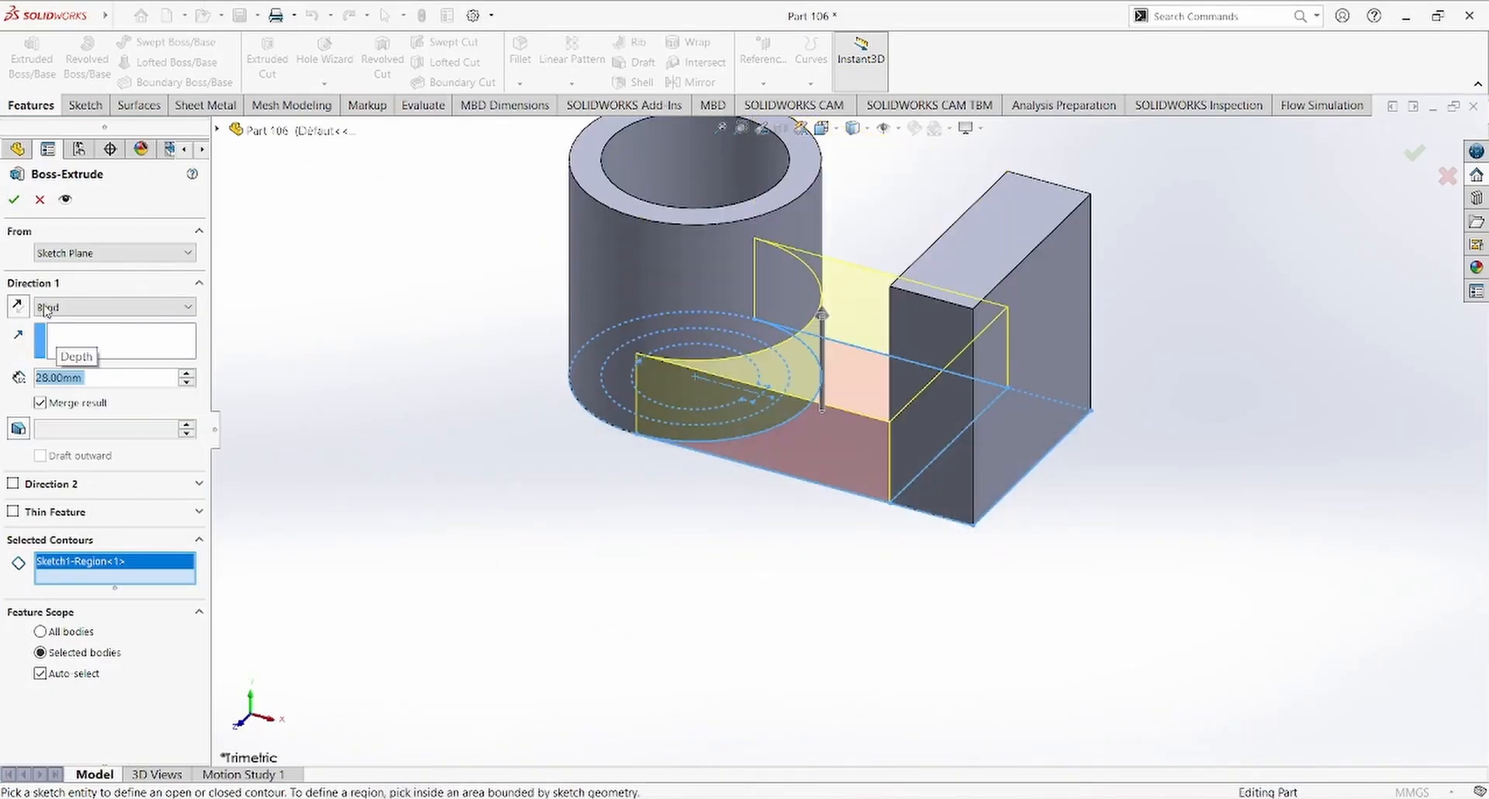
{"action": "left_click", "coordinate": [14, 199]}
Step: Check the bore depths on the reference drawing and set up a 55 mm blind extrusion of the base sketch's keyed ring inside the 56 mm circle
{"action": "key", "text": "alt+Tab"}
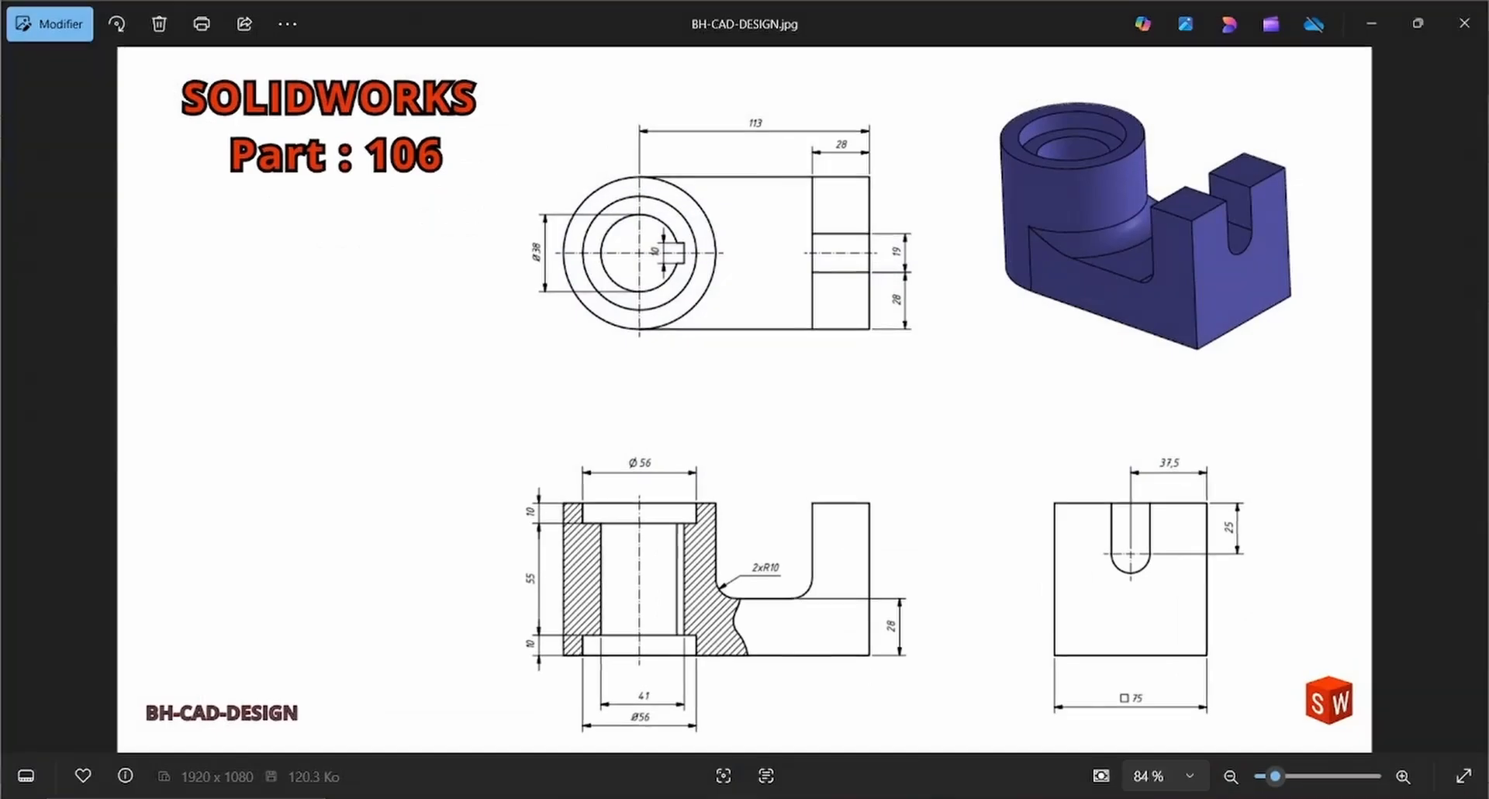
{"action": "key", "text": "alt+Tab"}
{"action": "left_click", "coordinate": [69, 402]}
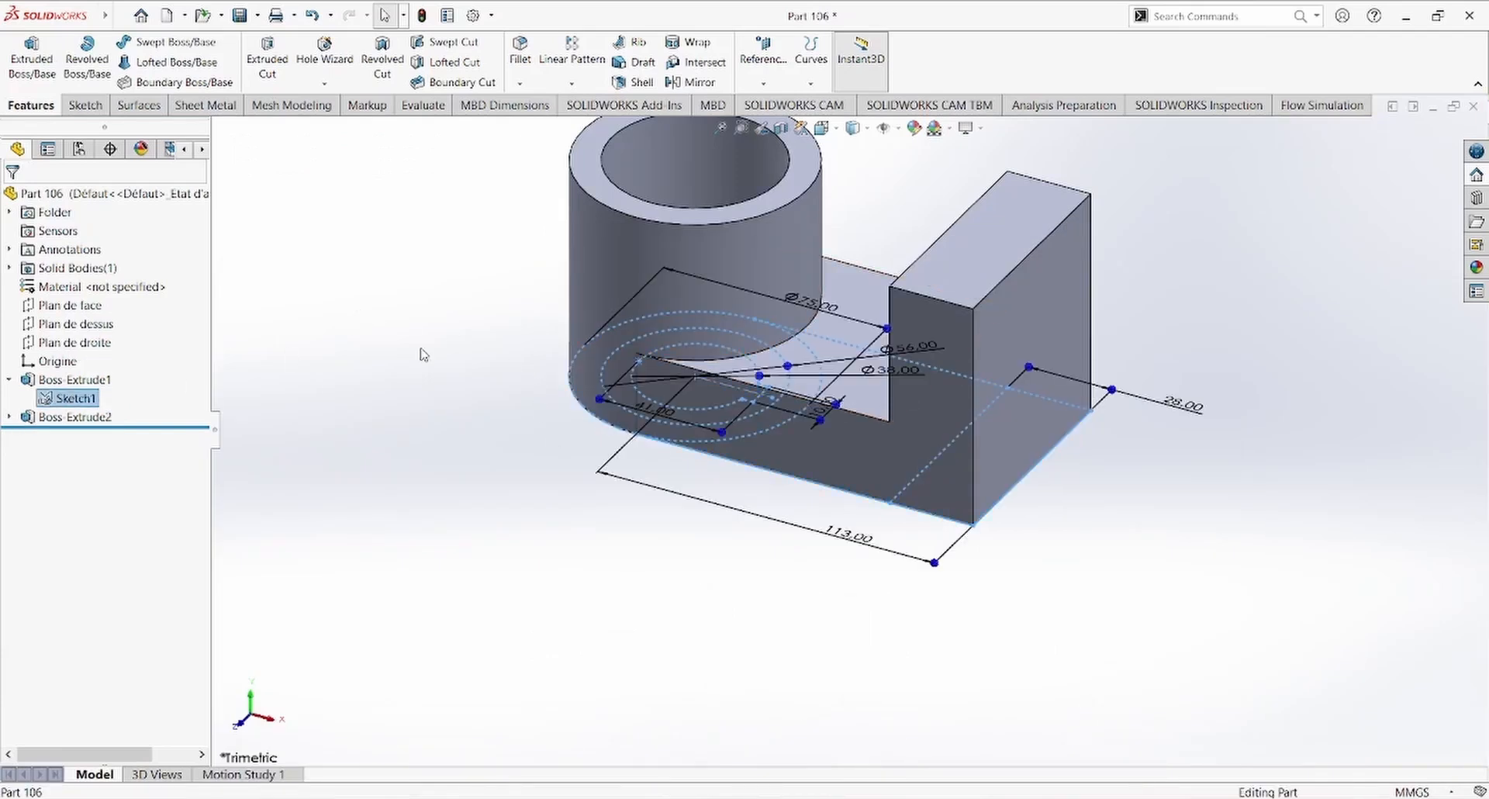
{"action": "scroll", "coordinate": [445, 381], "scroll_direction": "up", "scroll_amount": 7}
{"action": "scroll", "coordinate": [702, 391], "scroll_direction": "down", "scroll_amount": 3}
{"action": "scroll", "coordinate": [877, 351], "scroll_direction": "down", "scroll_amount": 5}
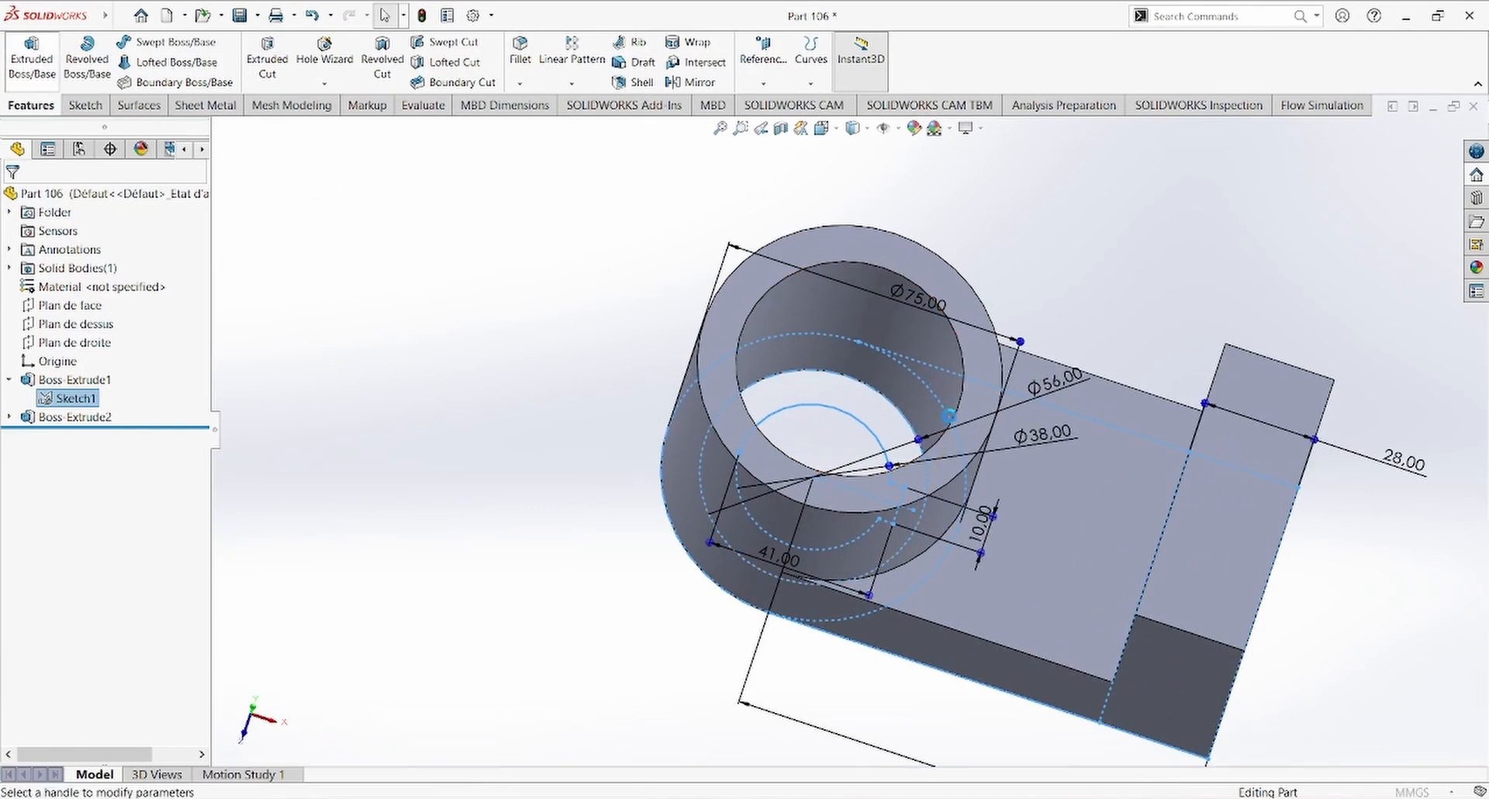
{"action": "left_click", "coordinate": [42, 79]}
{"action": "left_click", "coordinate": [875, 416]}
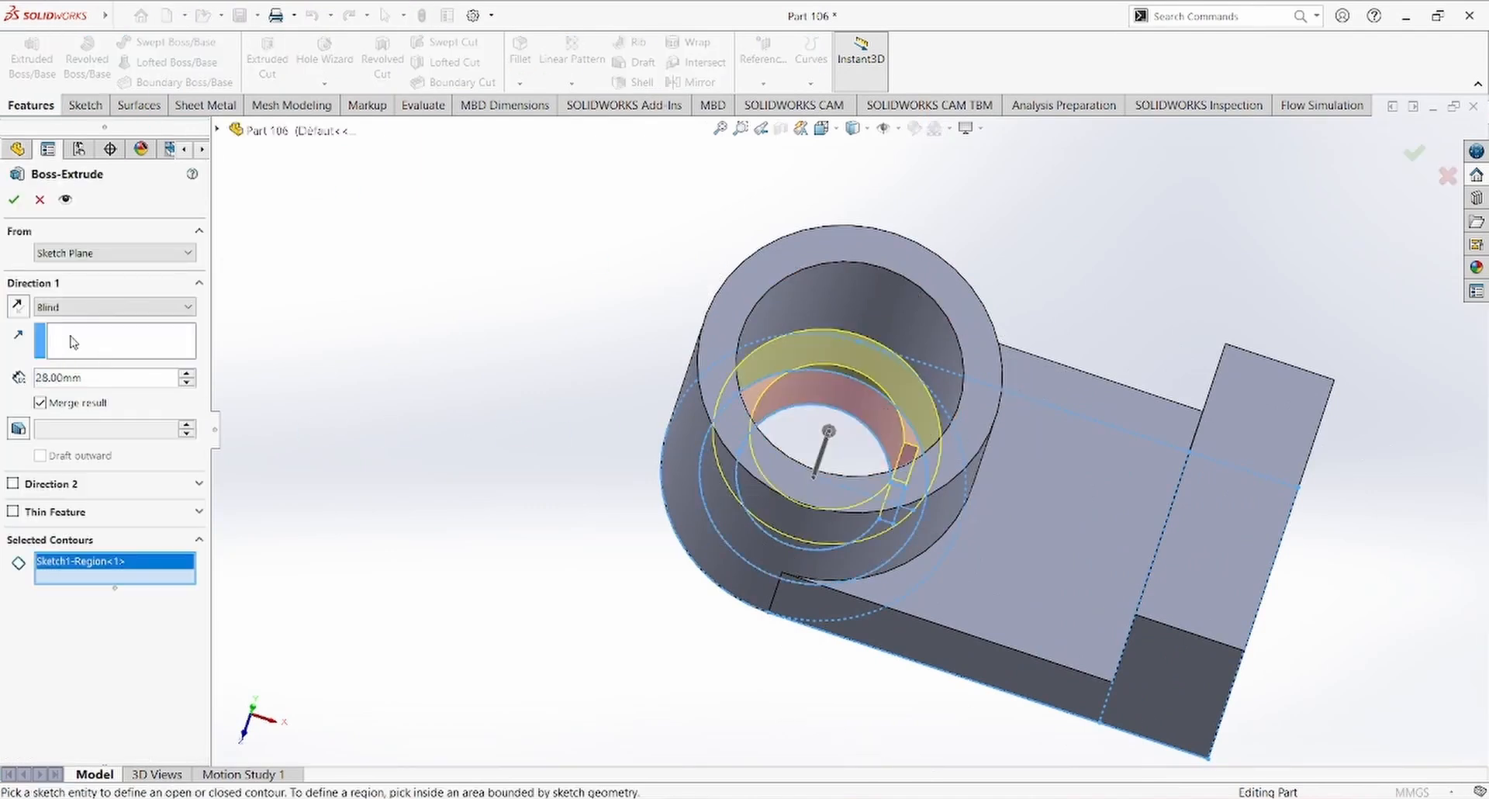
{"action": "double_click", "coordinate": [147, 376]}
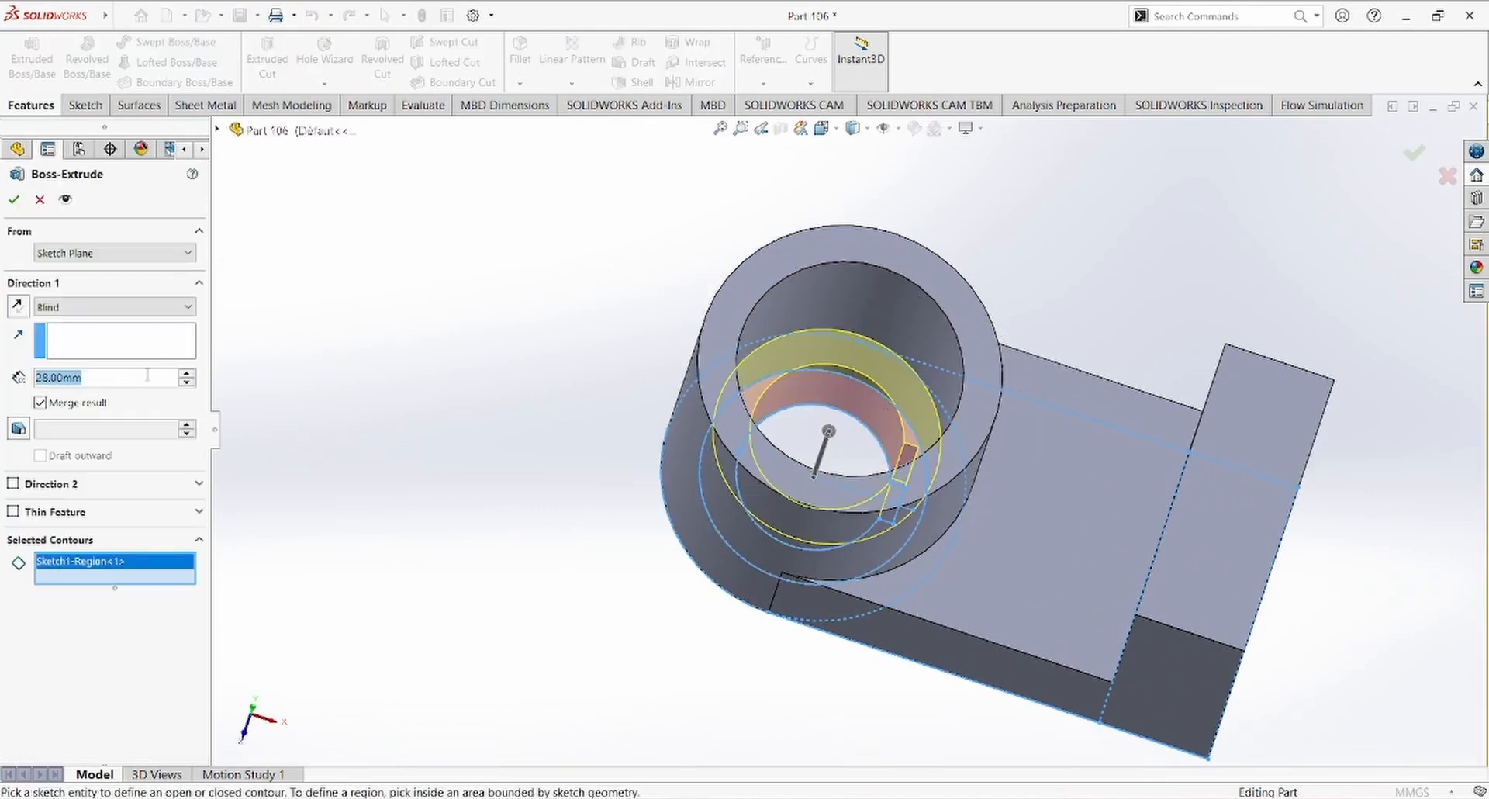
{"action": "type", "text": "55"}
{"action": "key", "text": "Return"}
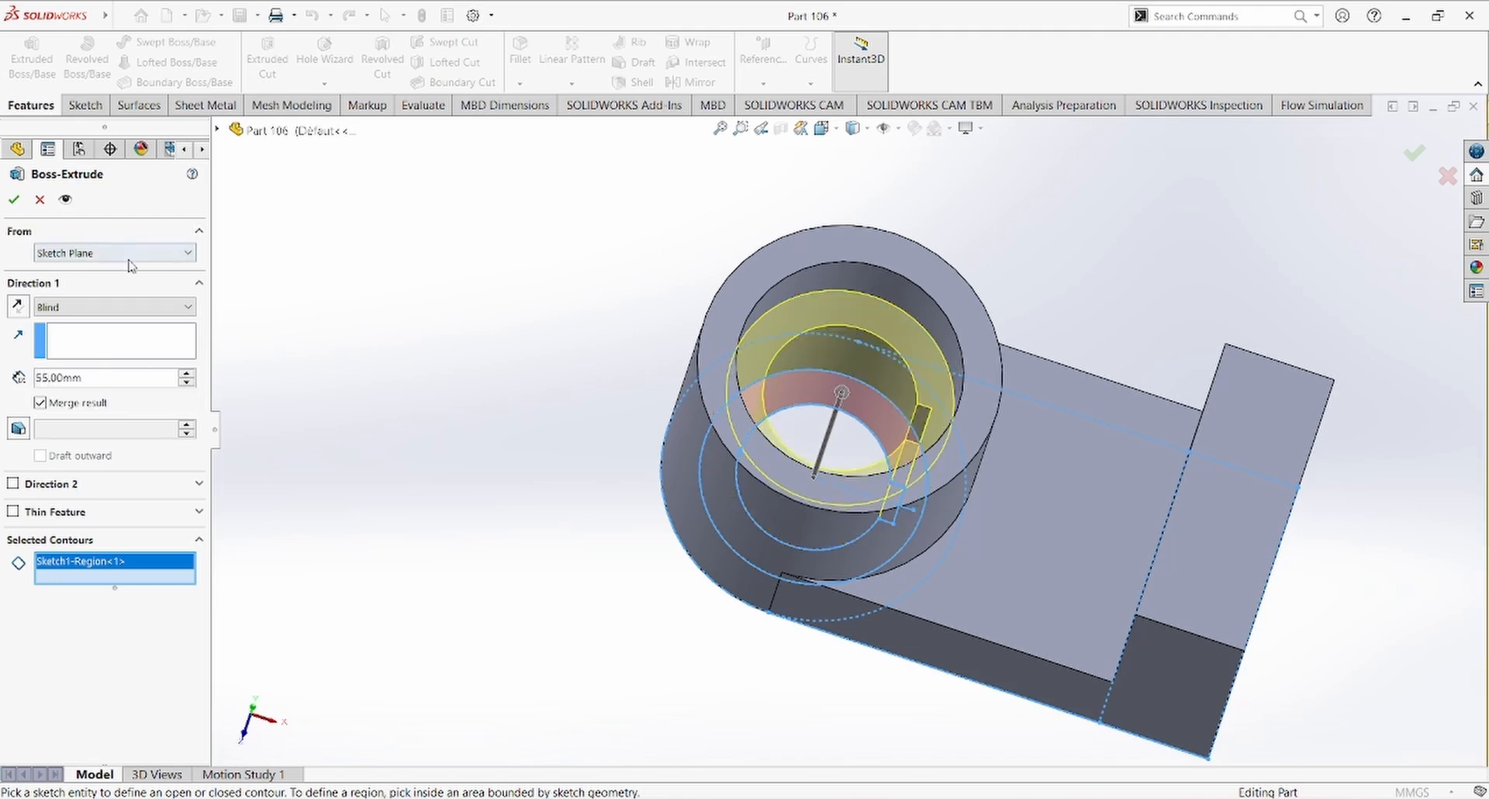
Step: Start the keyed ring's extrusion at a 10 mm offset from the sketch plane and accept the feature
{"action": "left_click", "coordinate": [128, 256]}
{"action": "left_click", "coordinate": [108, 310]}
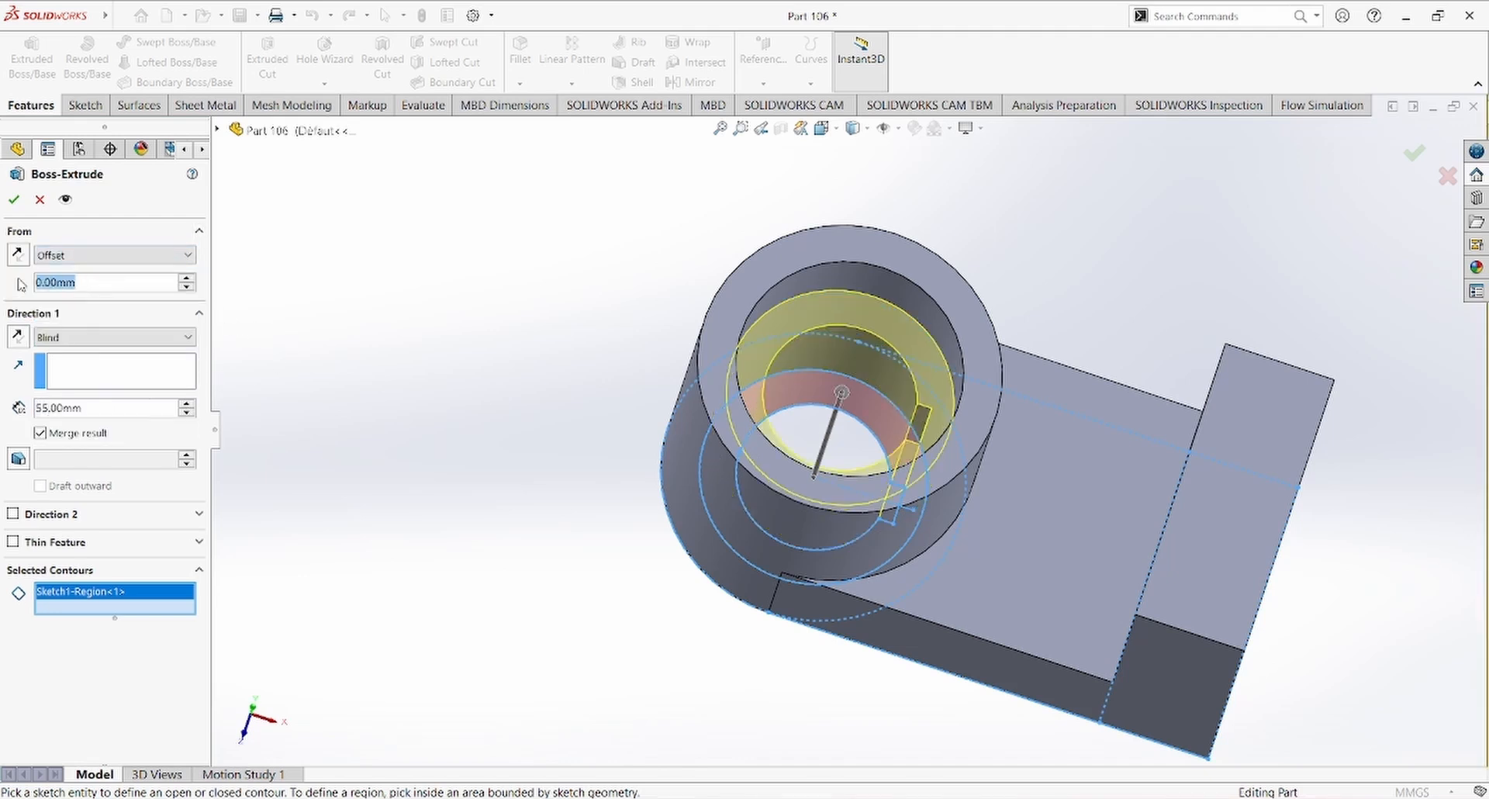
{"action": "type", "text": "10"}
{"action": "key", "text": "Return"}
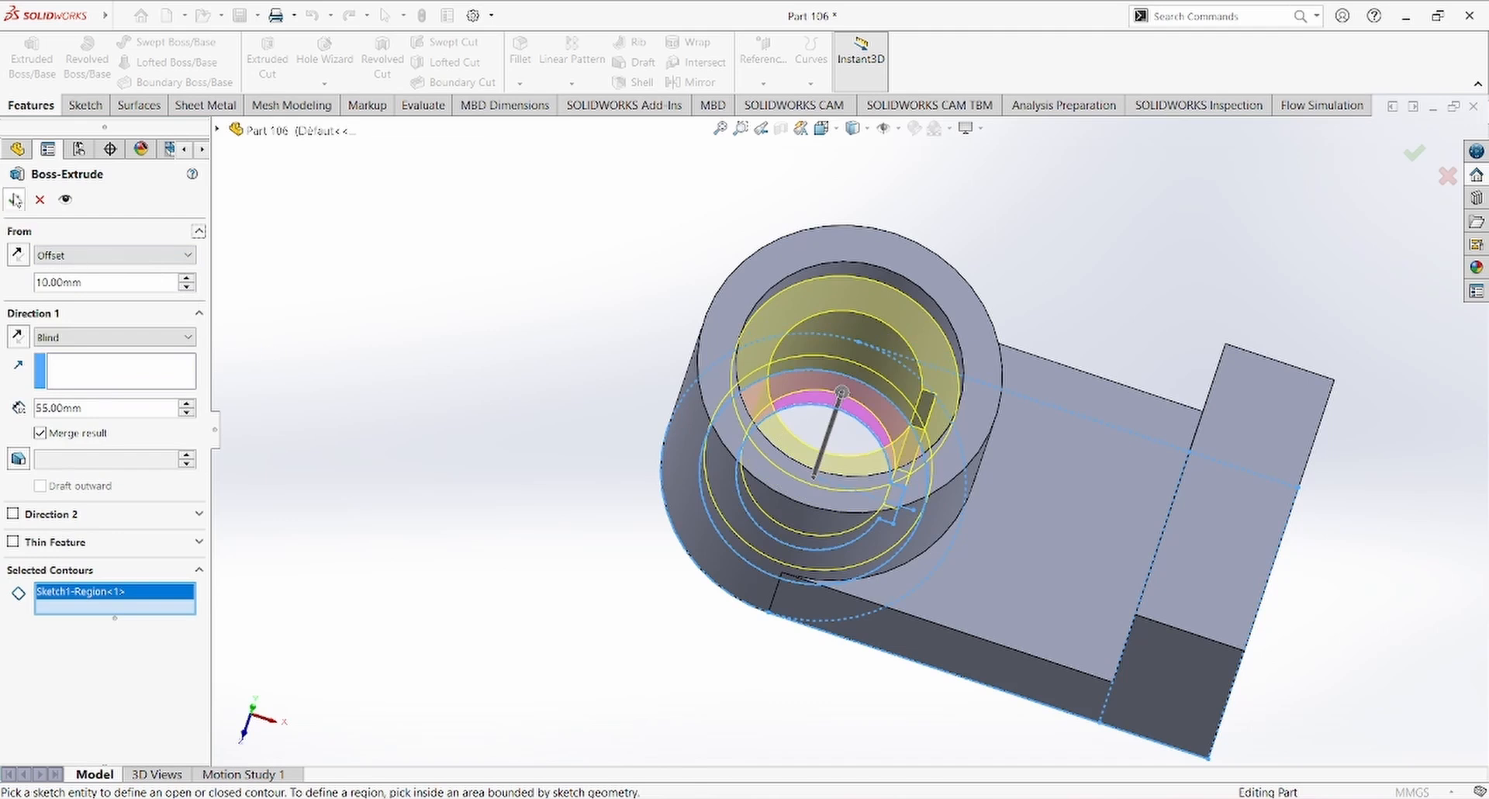
{"action": "left_click", "coordinate": [15, 199]}
Step: Inspect the hub's stepped bore from several angles and check the end block's slot on the reference drawing
{"action": "scroll", "coordinate": [640, 403], "scroll_direction": "up", "scroll_amount": 6}
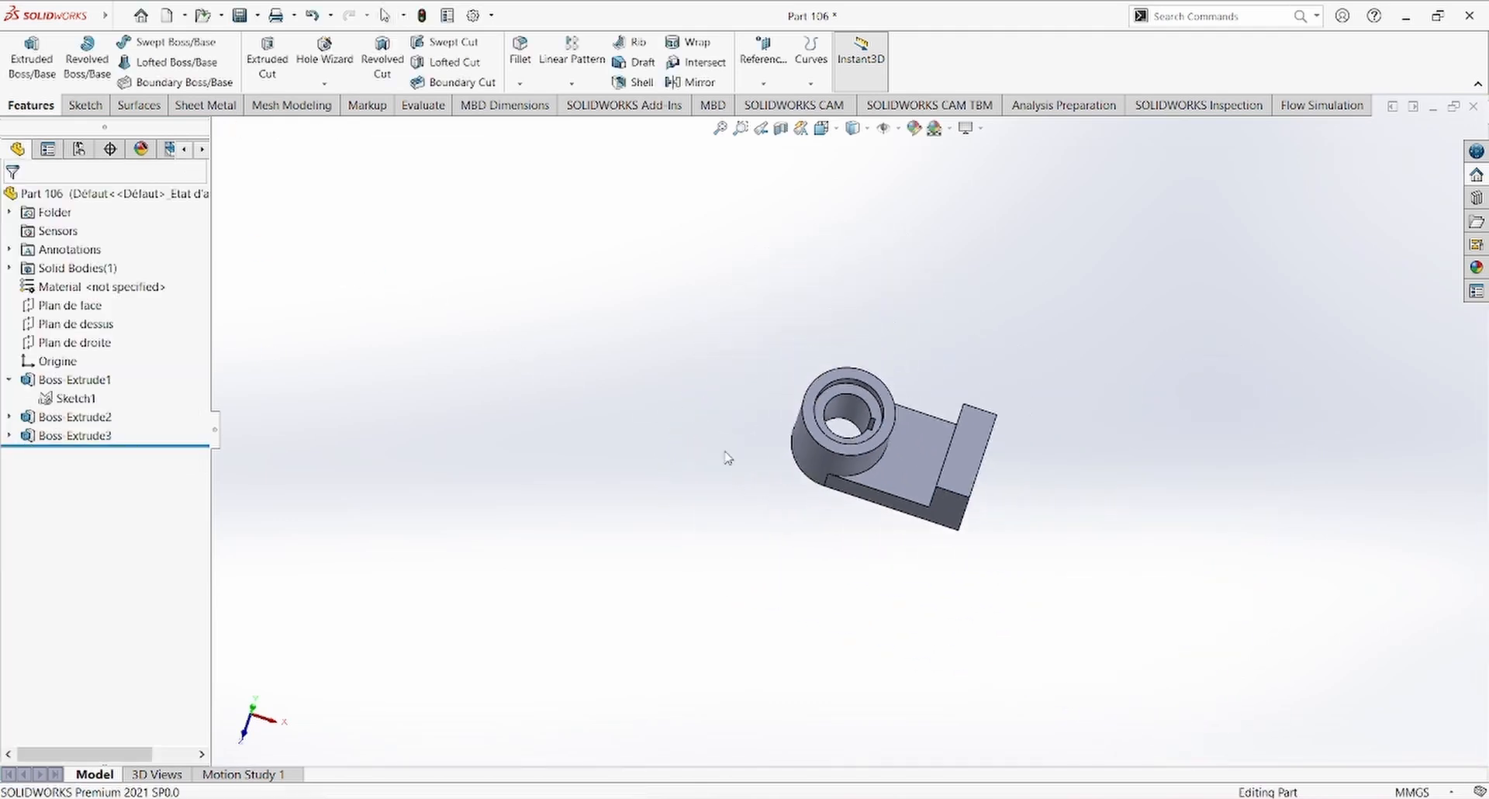
{"action": "middle_click_drag", "start_coordinate": [728, 455], "coordinate": [863, 462]}
{"action": "scroll", "coordinate": [892, 464], "scroll_direction": "down", "scroll_amount": 9}
{"action": "scroll", "coordinate": [996, 535], "scroll_direction": "up", "scroll_amount": 1}
{"action": "middle_click_drag", "start_coordinate": [995, 535], "coordinate": [941, 551]}
{"action": "scroll", "coordinate": [941, 551], "scroll_direction": "down", "scroll_amount": 1}
{"action": "scroll", "coordinate": [941, 552], "scroll_direction": "up", "scroll_amount": 4}
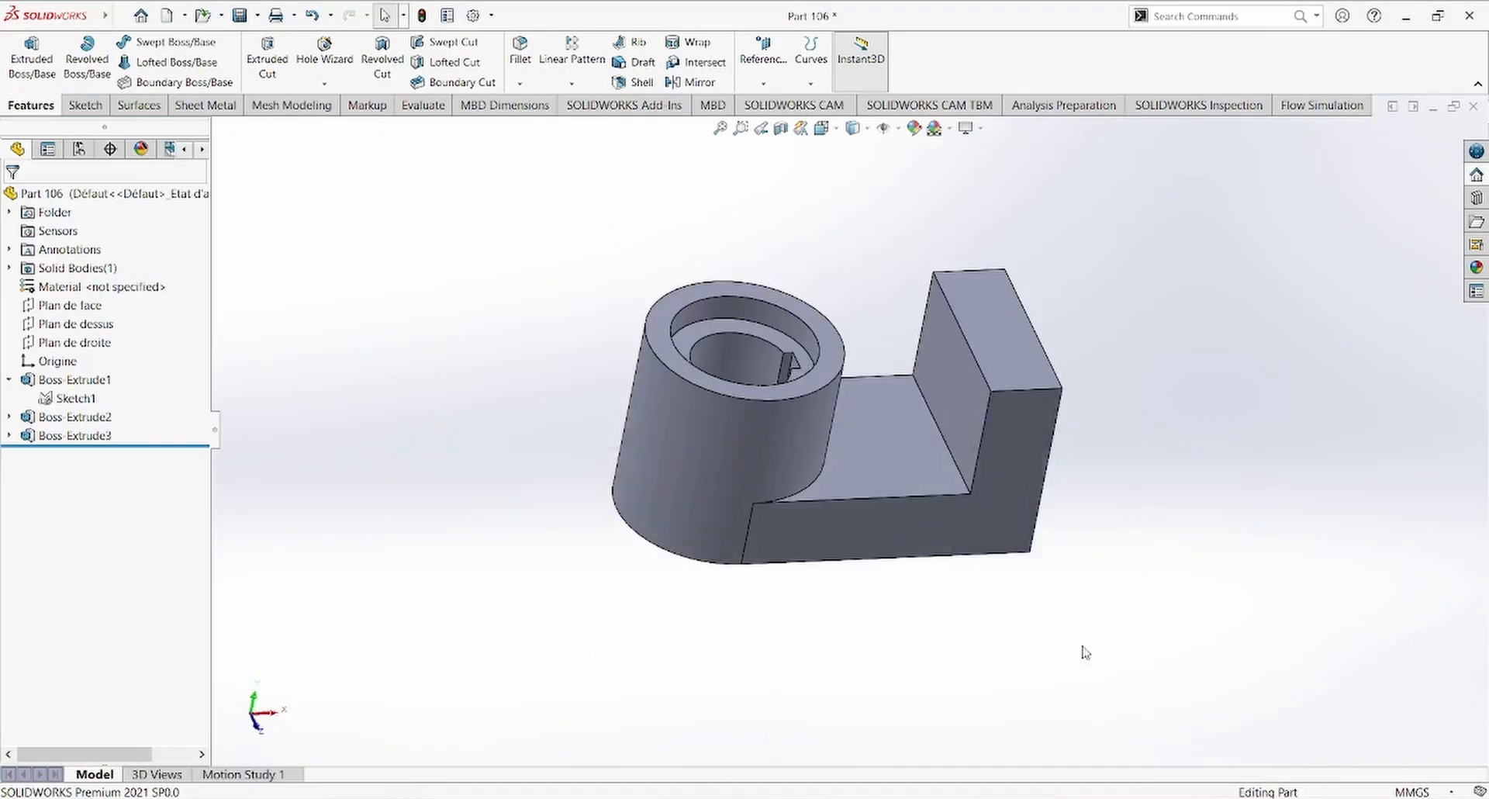
Step: Open a sketch on the outer square face of the end block and view it face-on
{"action": "middle_click_drag", "start_coordinate": [1081, 652], "coordinate": [774, 403]}
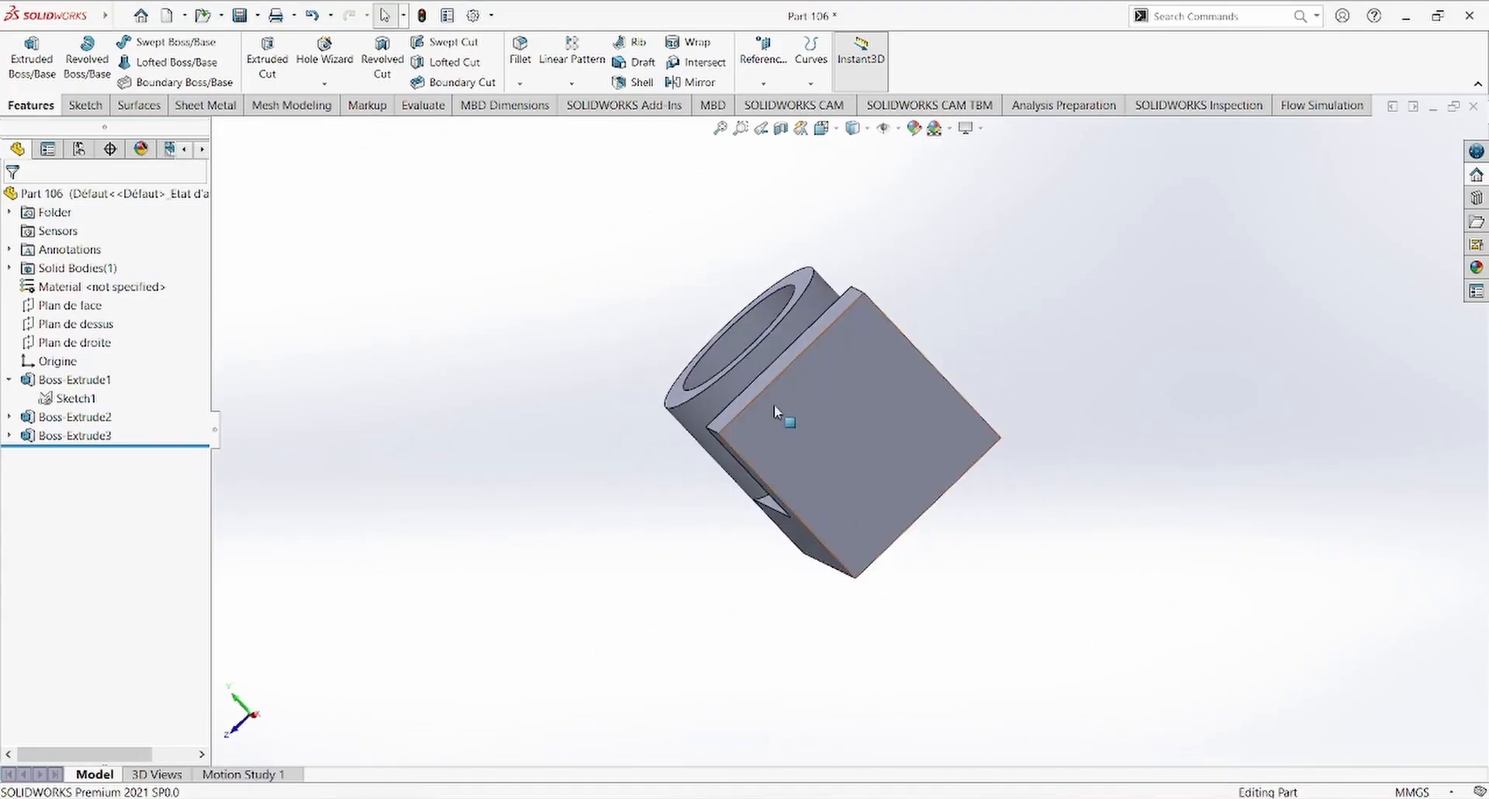
{"action": "left_click", "coordinate": [775, 403]}
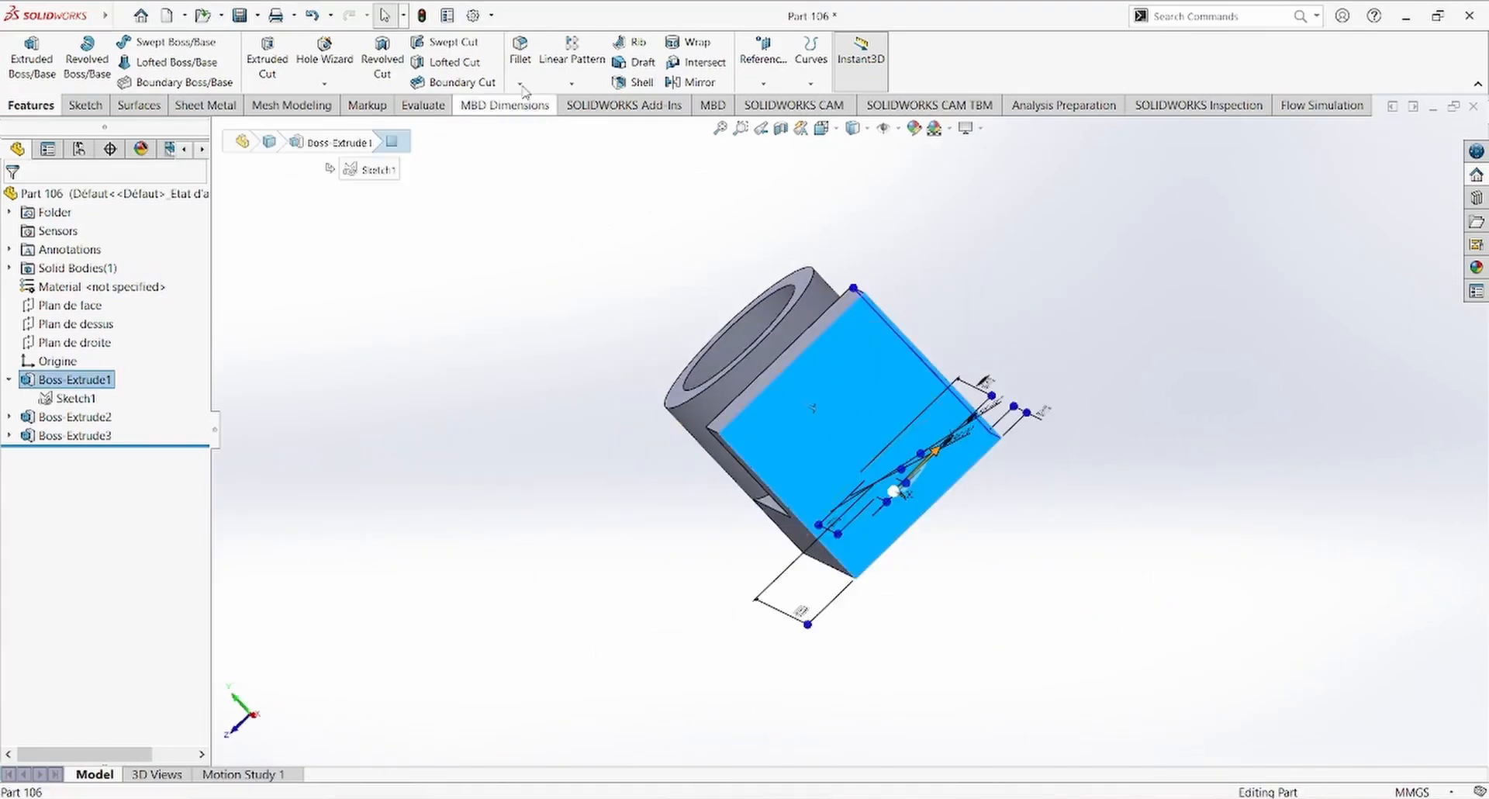
{"action": "left_click", "coordinate": [84, 105]}
{"action": "left_click", "coordinate": [23, 48]}
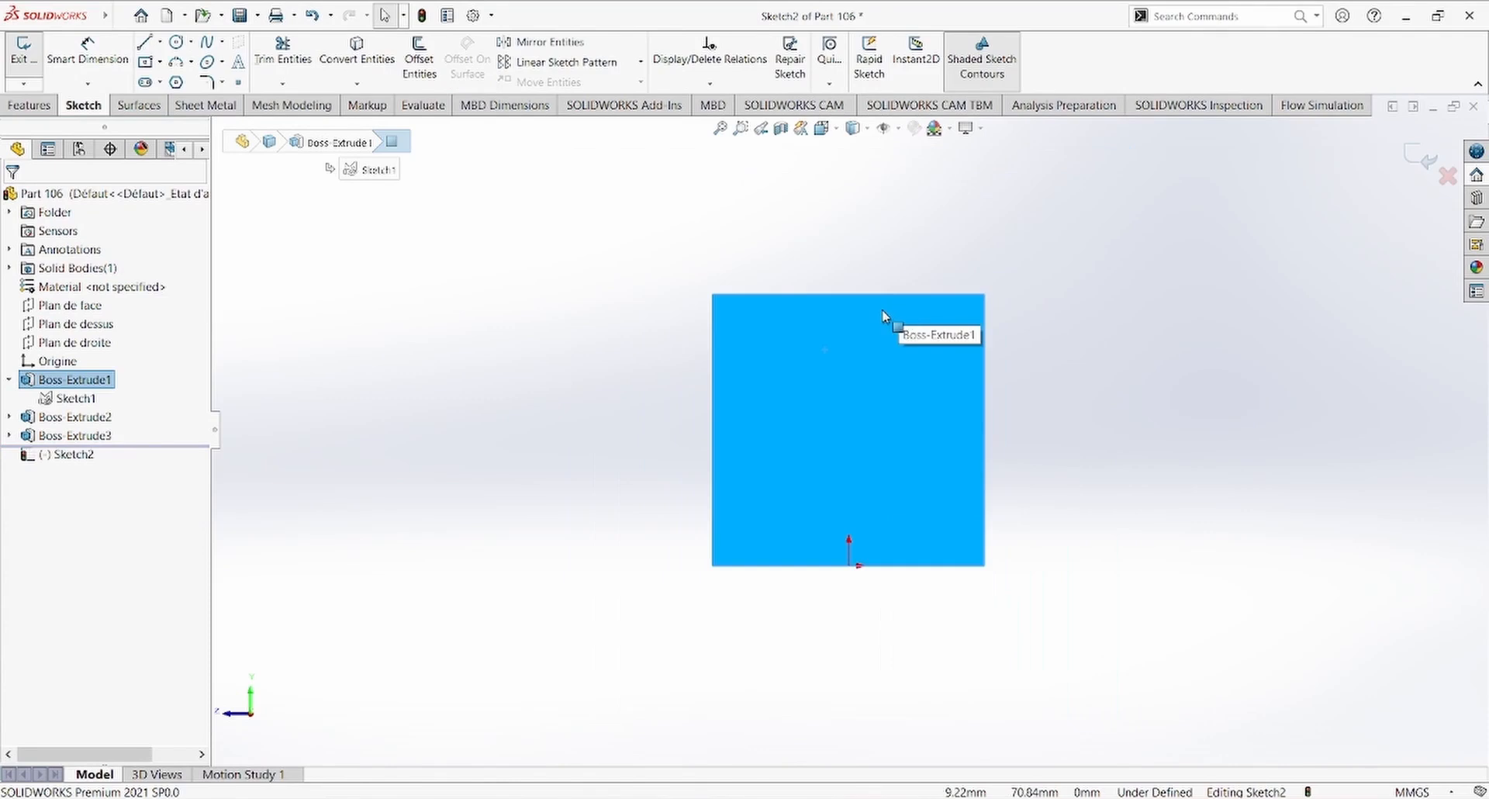
{"action": "mouse_move", "coordinate": [639, 240]}
{"action": "middle_mouse_down"}
{"action": "mouse_move", "coordinate": [707, 270]}
{"action": "mouse_move", "coordinate": [687, 266]}
{"action": "middle_mouse_up"}
{"action": "key", "text": "ctrl+8"}
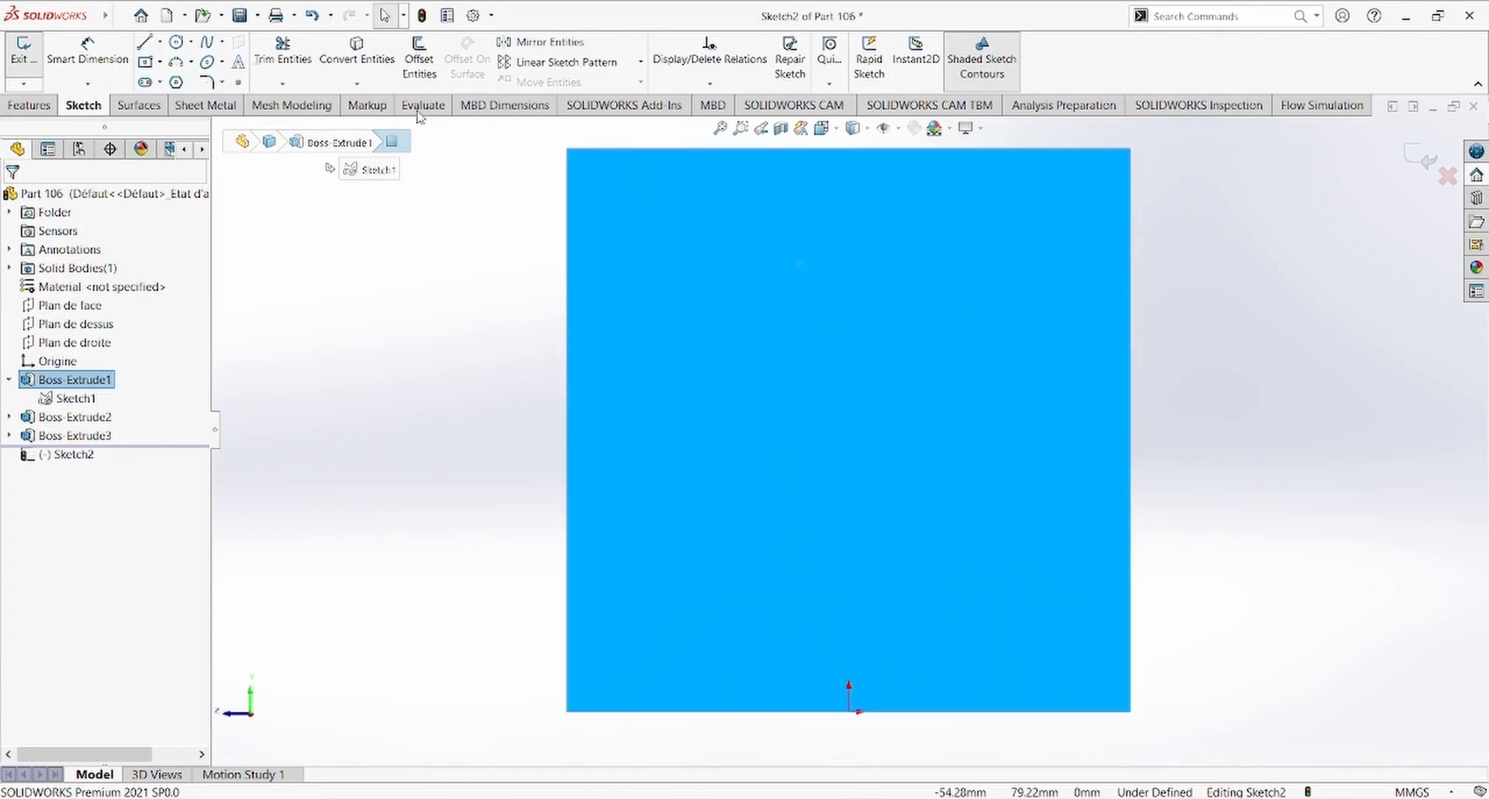
Step: Sketch a closed U-shaped slot profile about 22 mm wide from the face's upper edge, with straight sides about 20 mm long and a tangent arc
{"action": "left_click", "coordinate": [147, 42]}
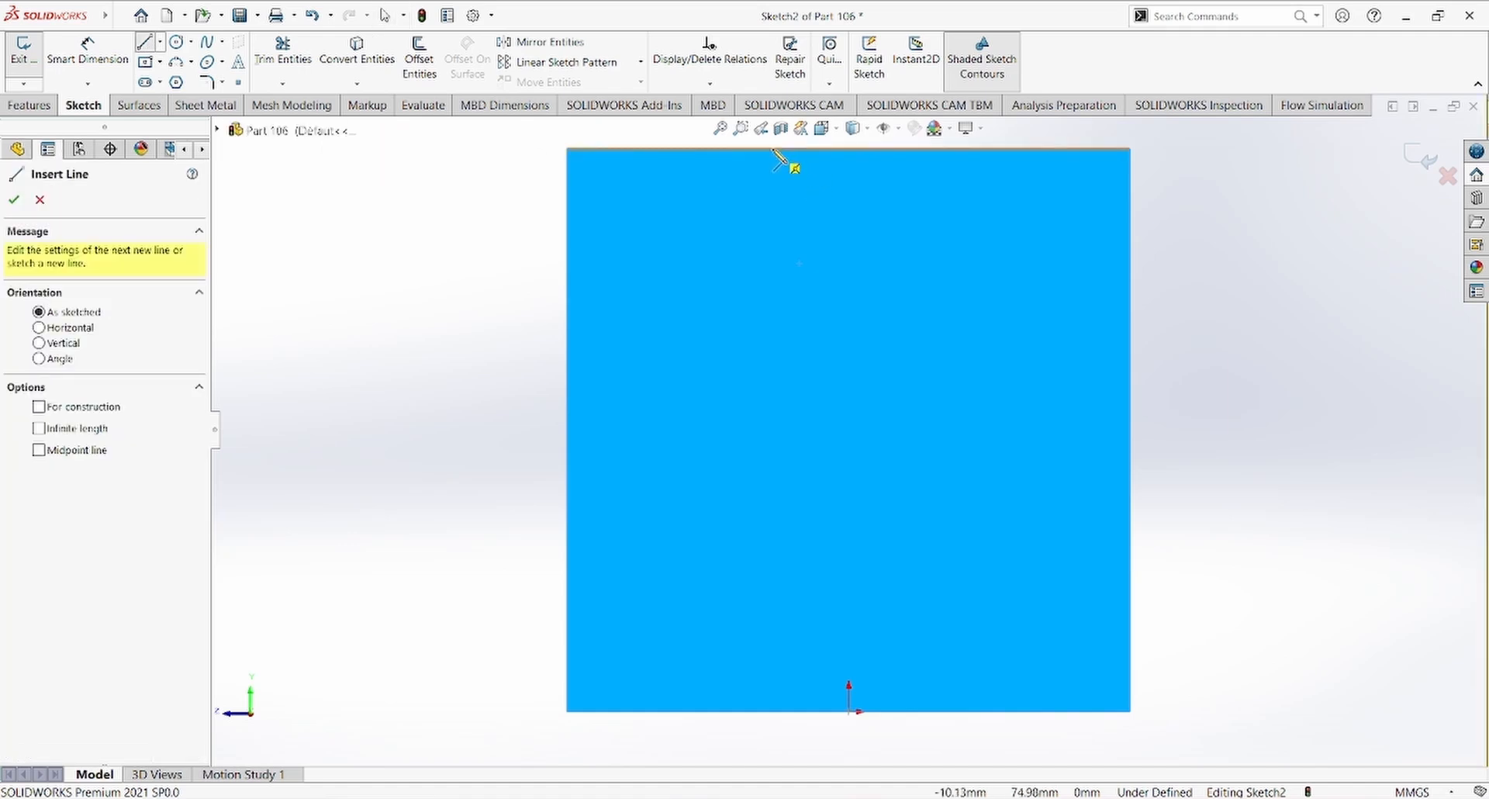
{"action": "left_click", "coordinate": [773, 149]}
{"action": "left_click", "coordinate": [772, 301]}
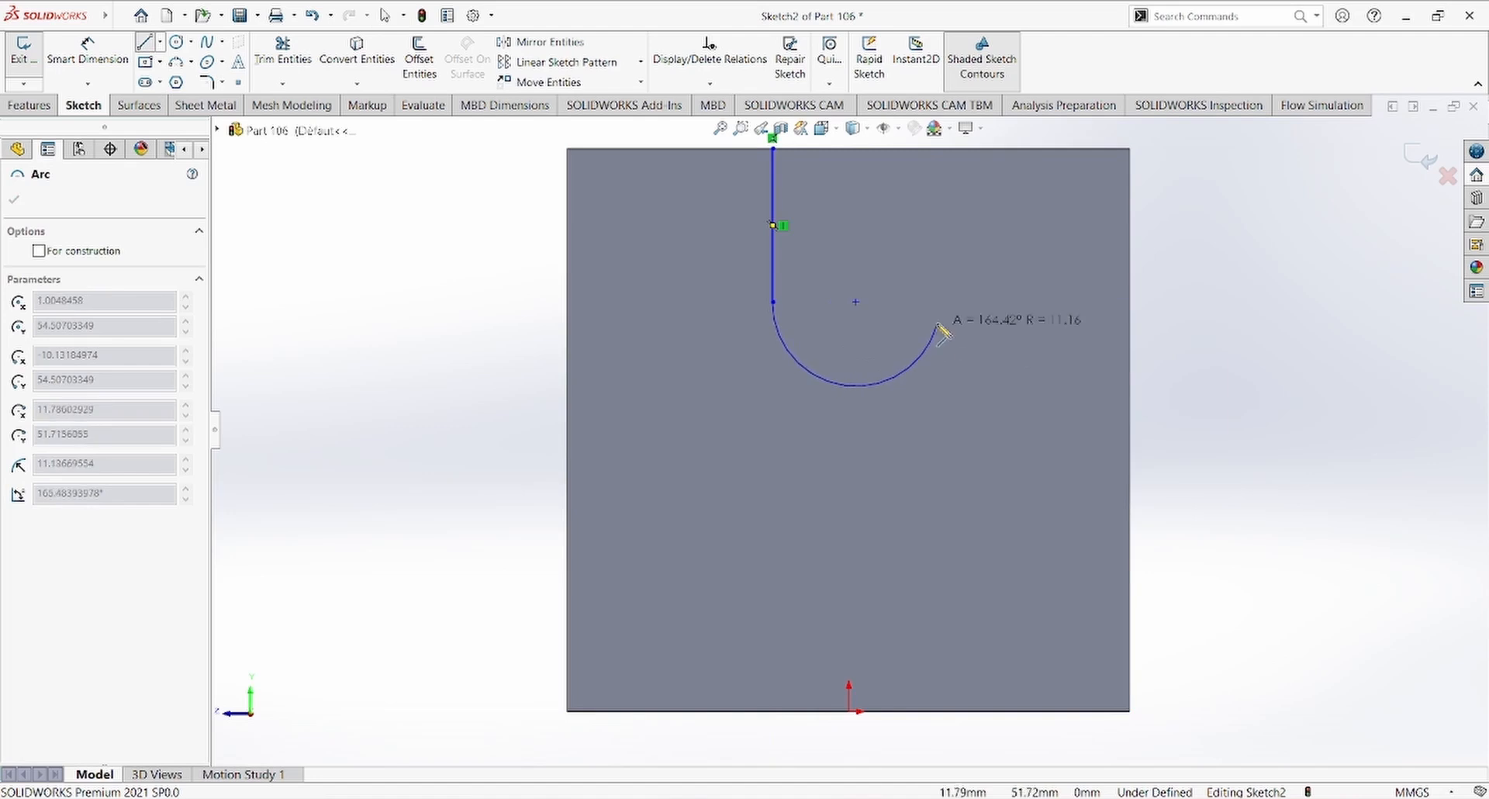
{"action": "left_click", "coordinate": [939, 301]}
{"action": "left_click", "coordinate": [939, 148]}
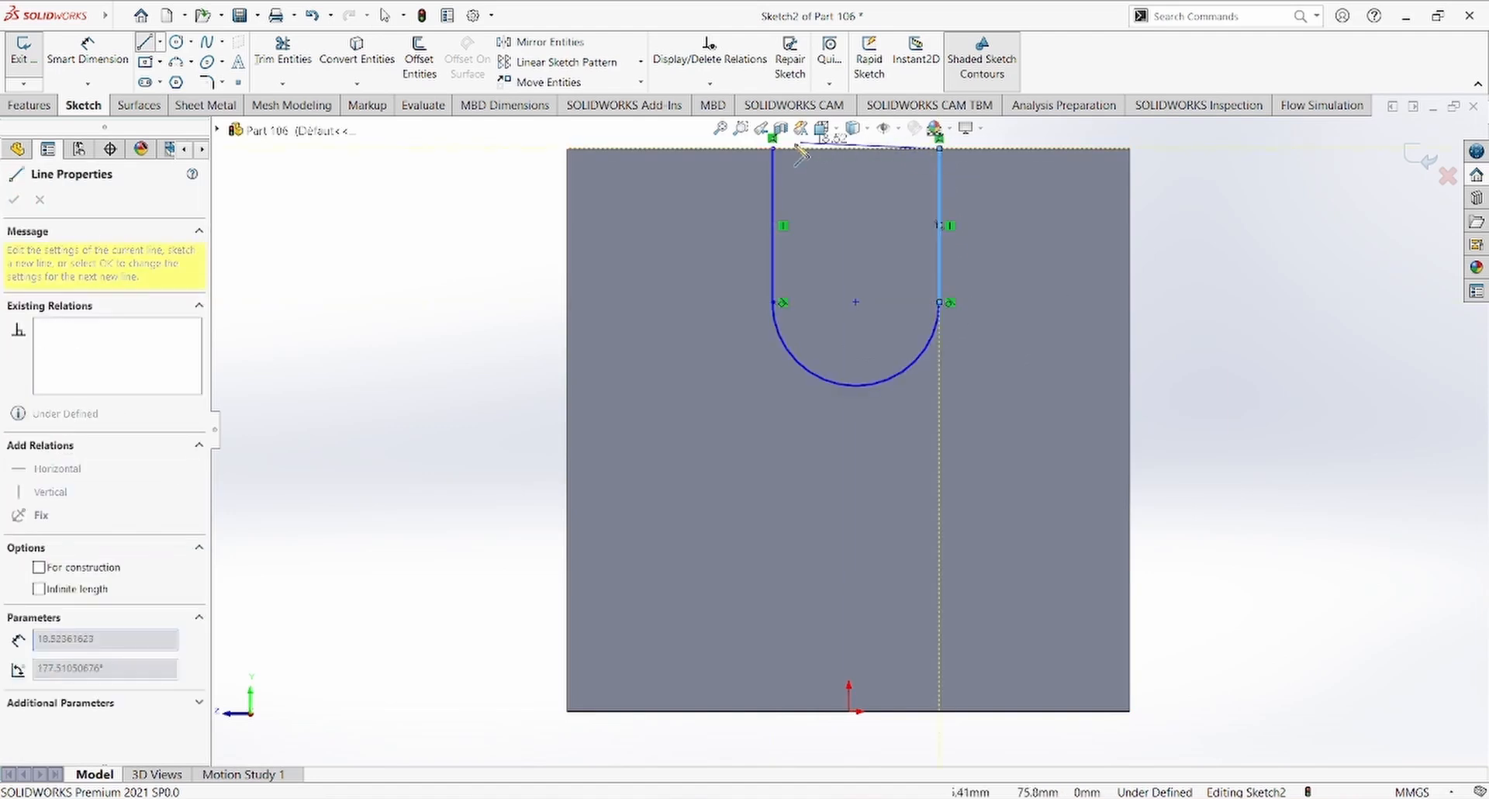
{"action": "left_click", "coordinate": [772, 148]}
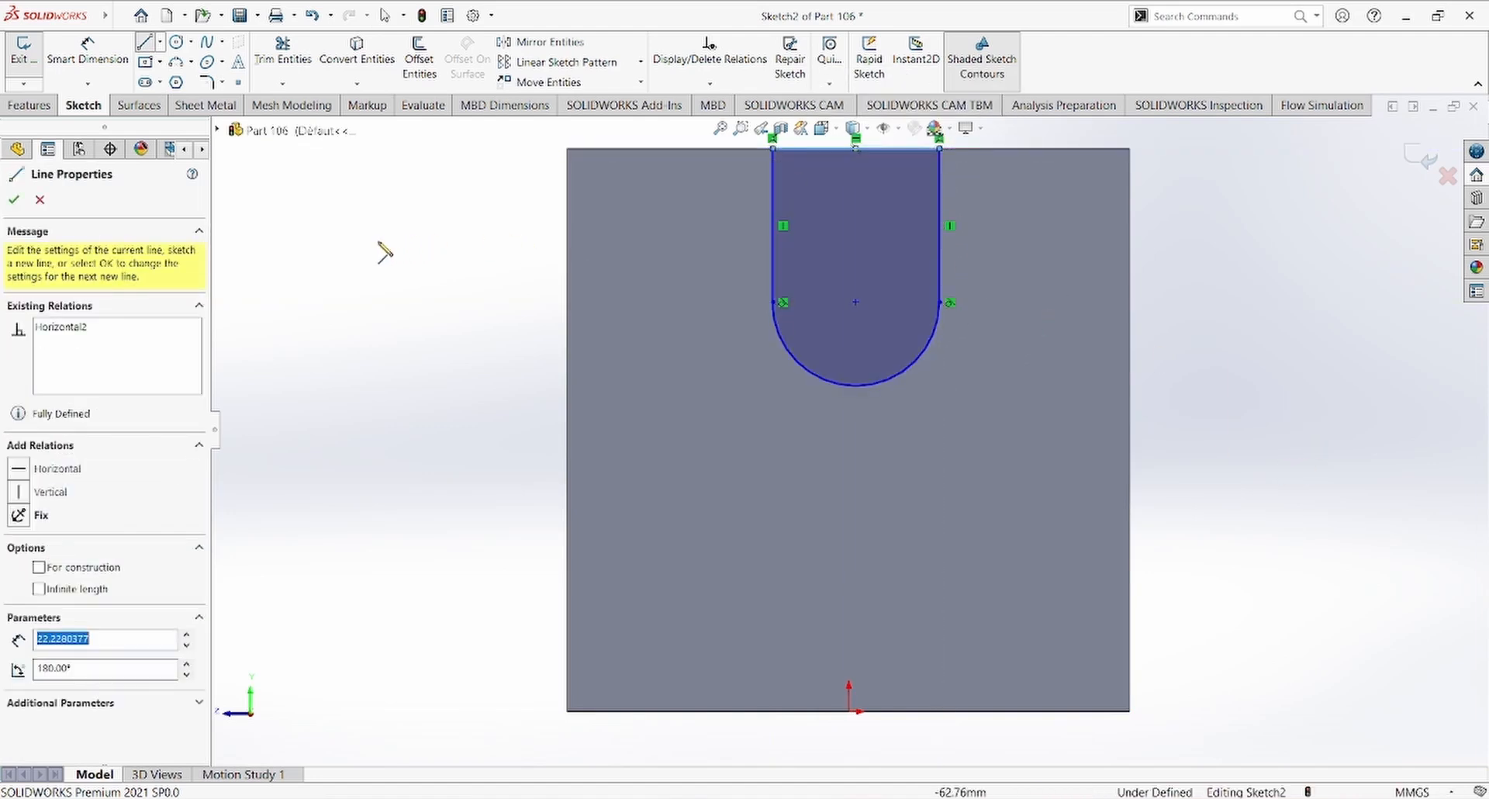
{"action": "key", "text": "Escape"}
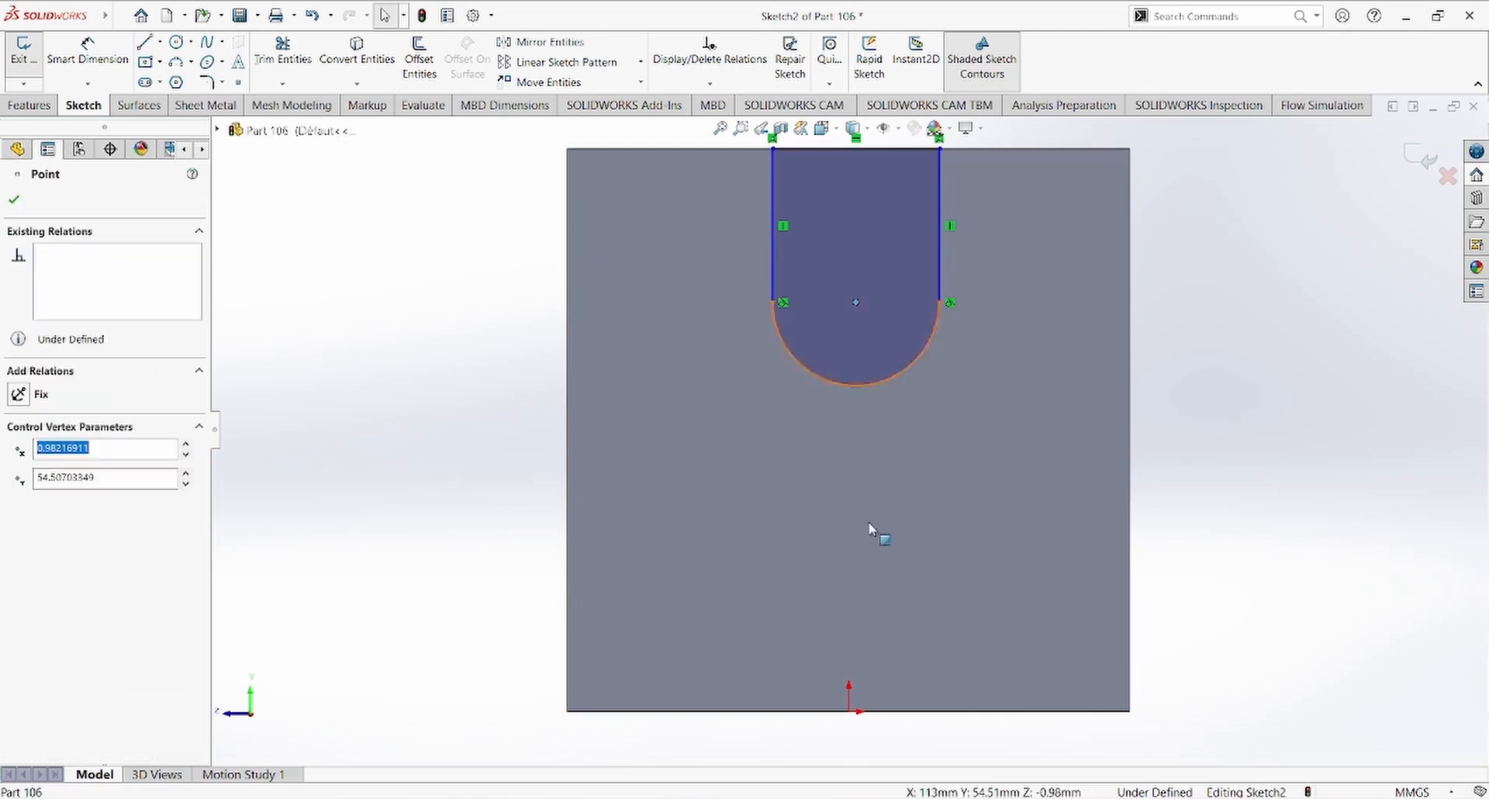
Step: Align the slot's arc center vertically with the origin and dimension the slot's straight side as 25 mm
{"action": "left_click", "coordinate": [849, 709], "text": "ctrl"}
{"action": "right_click_drag", "start_coordinate": [1033, 619], "coordinate": [1118, 477]}
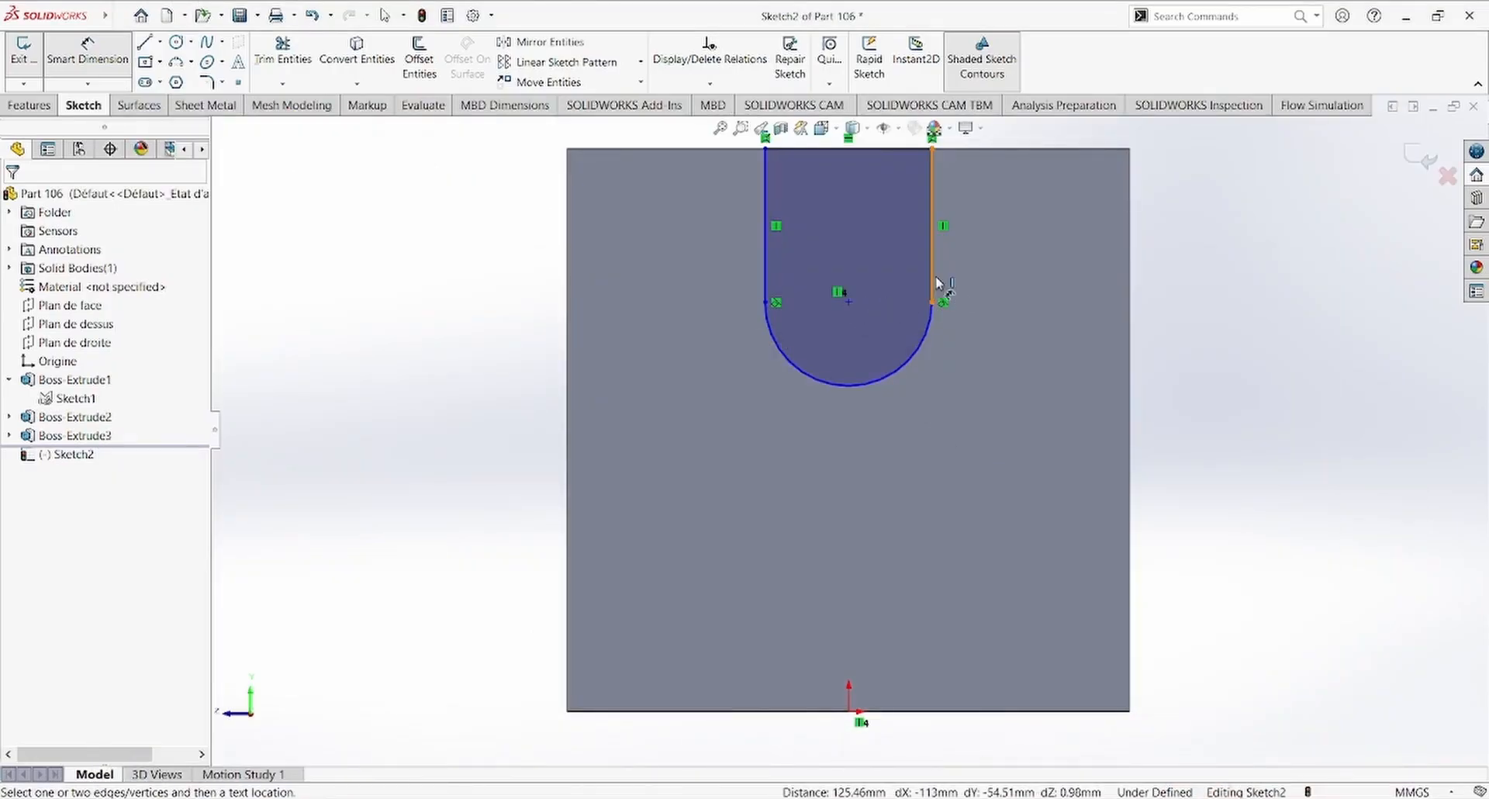
{"action": "left_click", "coordinate": [934, 283]}
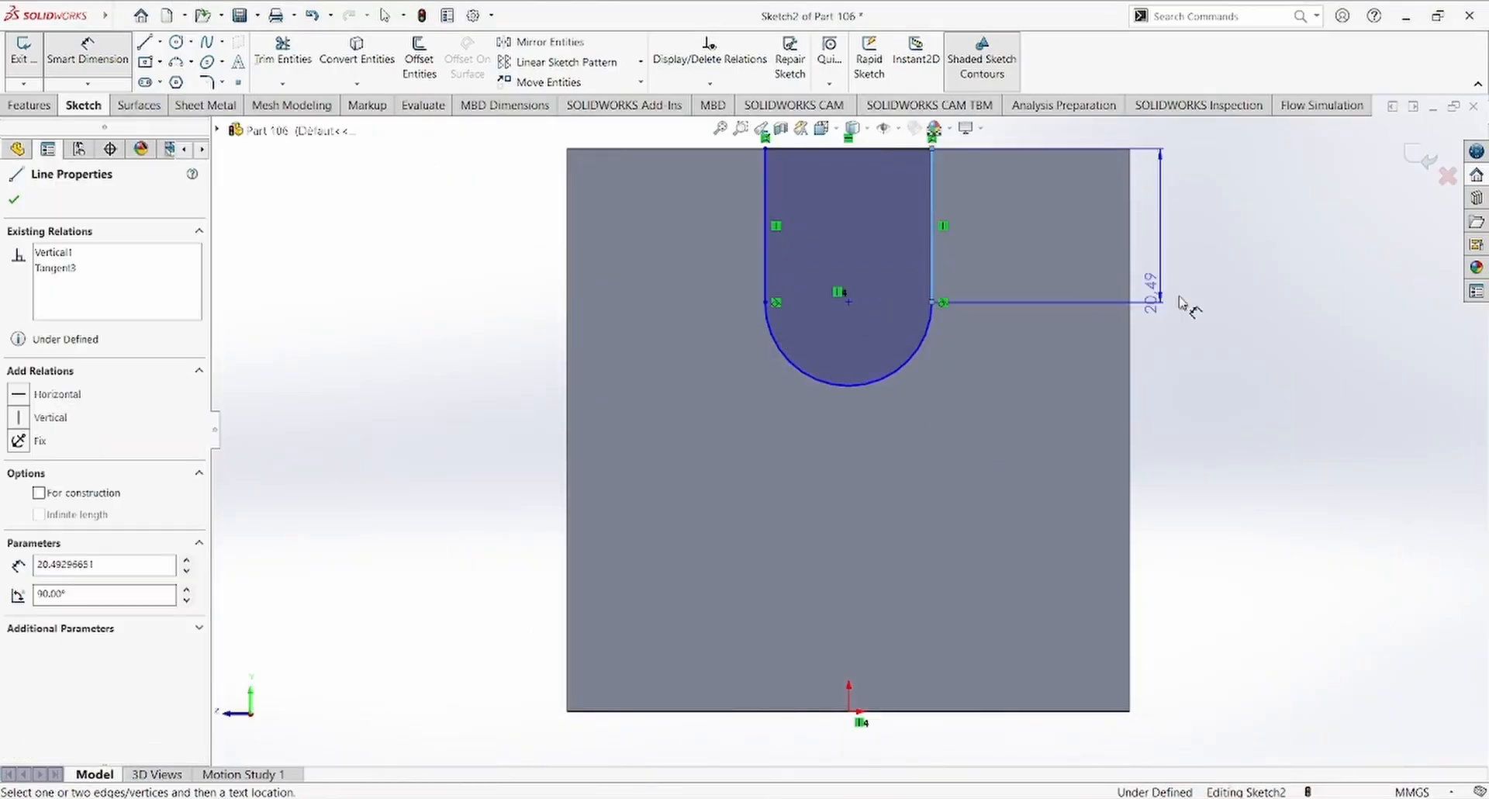
{"action": "left_click", "coordinate": [1263, 349]}
{"action": "type", "text": "25"}
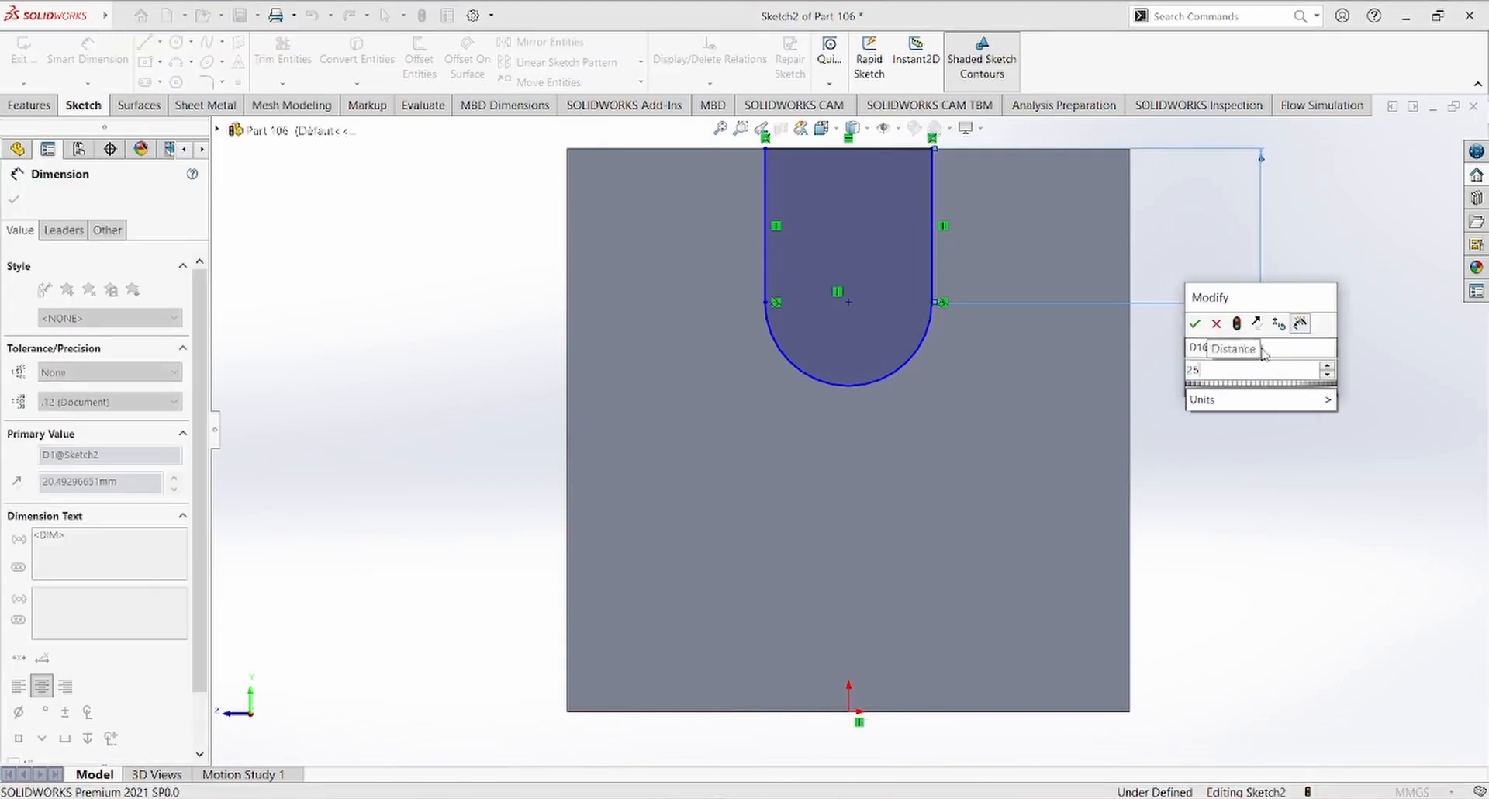
{"action": "key", "text": "Return"}
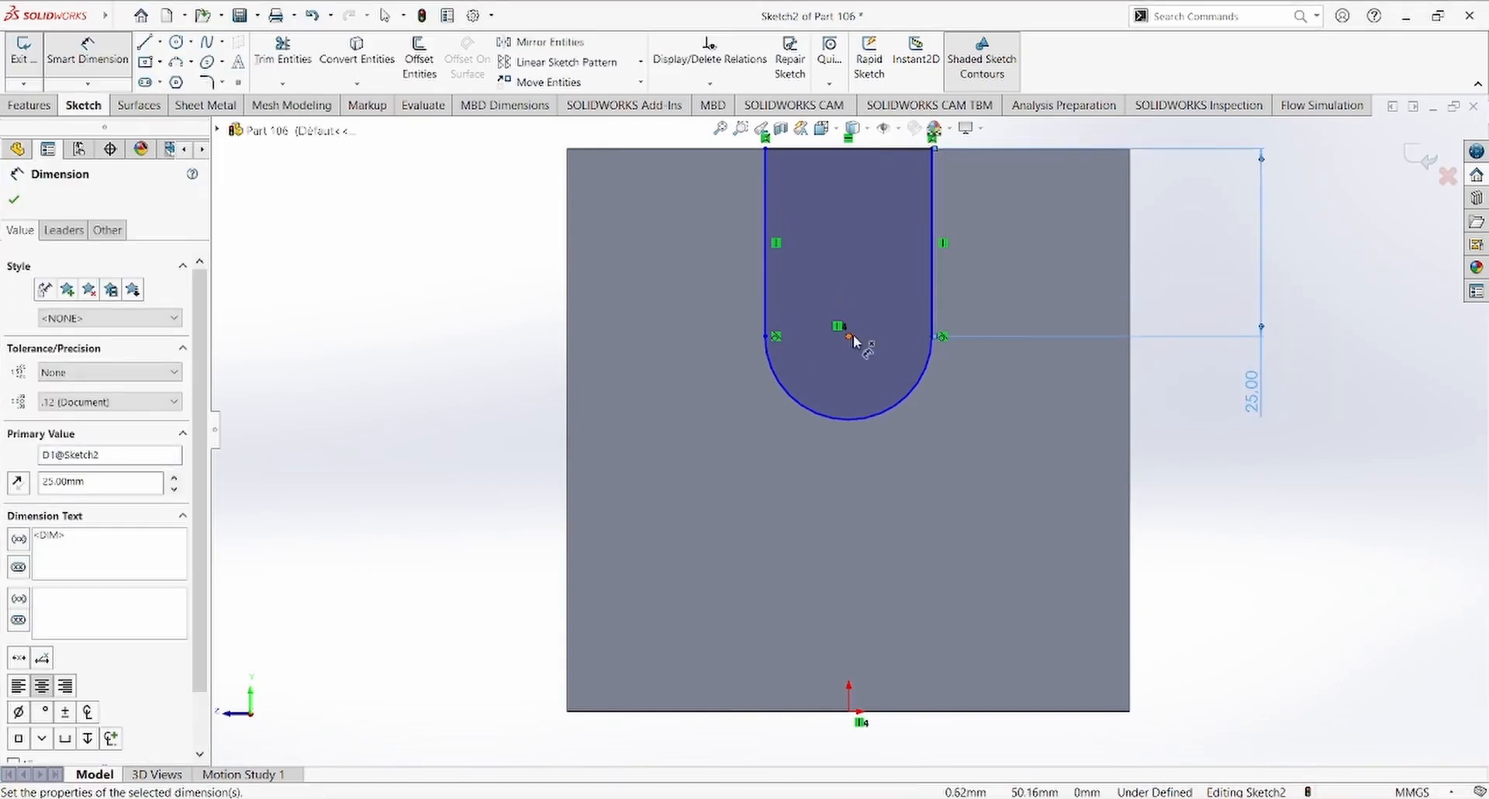
{"action": "left_click", "coordinate": [849, 337]}
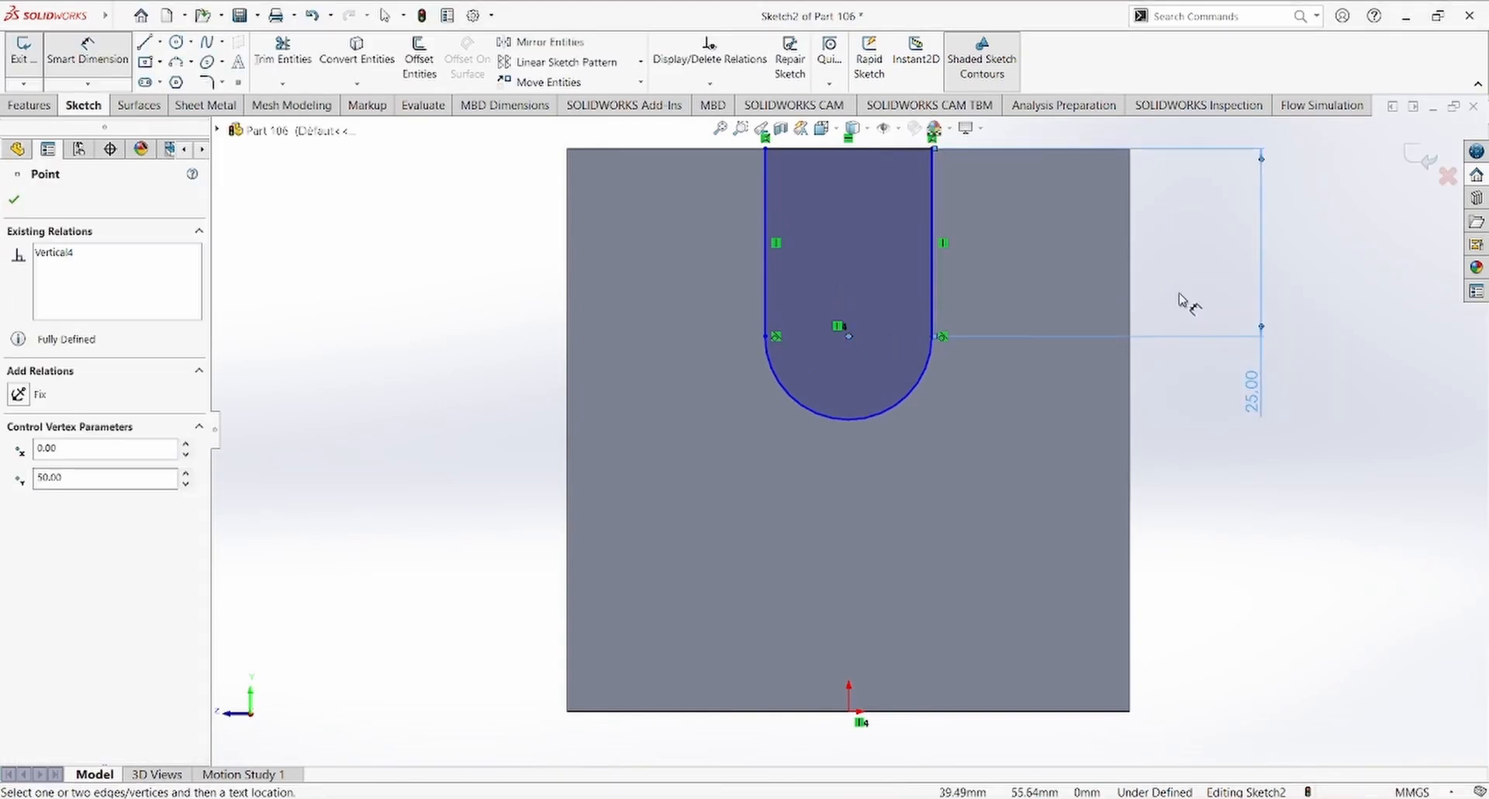
{"action": "left_click", "coordinate": [1130, 309]}
{"action": "left_click", "coordinate": [1185, 457]}
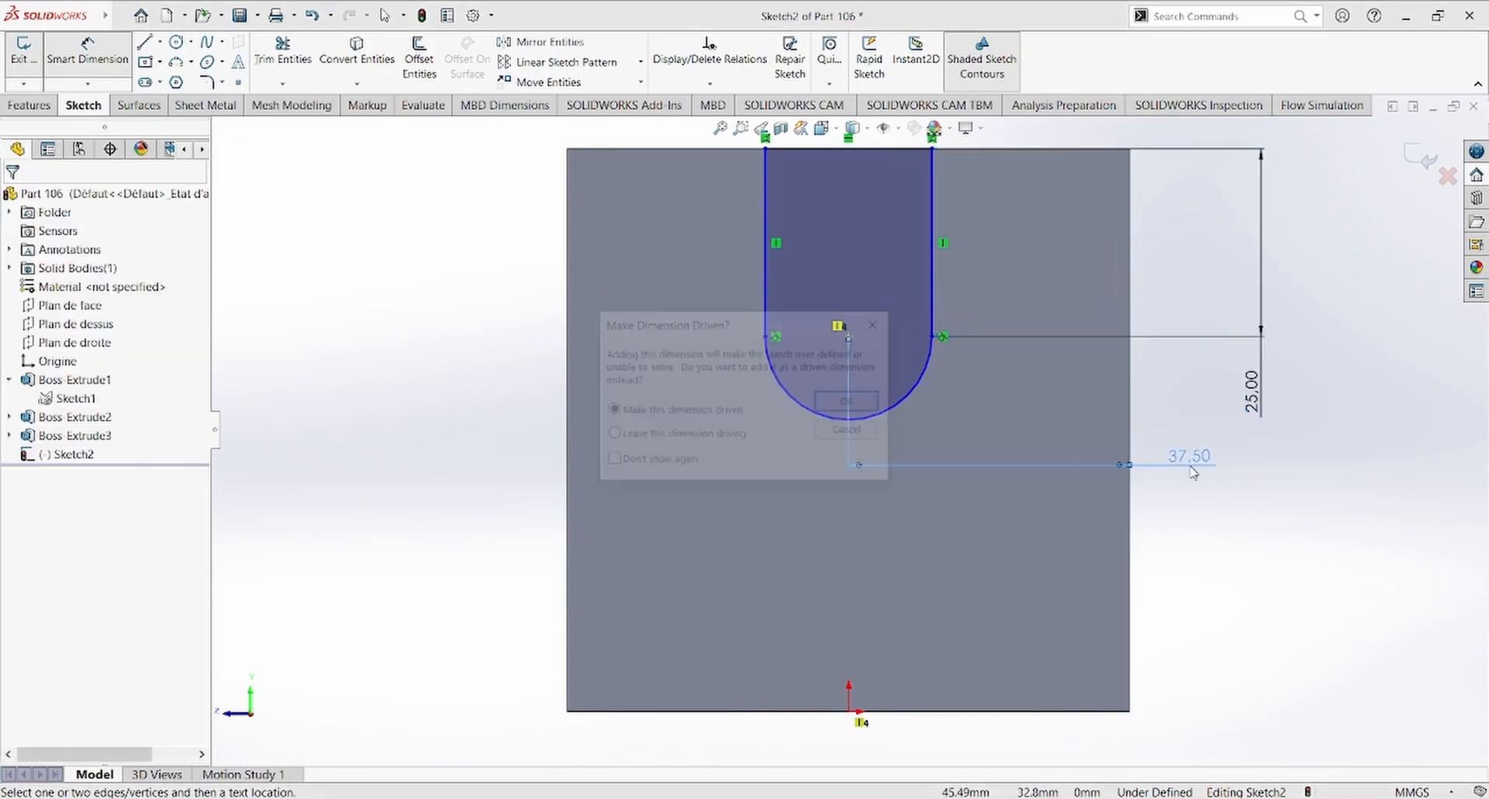
{"action": "left_click", "coordinate": [848, 432]}
Step: Check the slot width on the reference drawing and dimension the spacing between the slot's straight sides as 19 mm
{"action": "key", "text": "alt+Tab"}
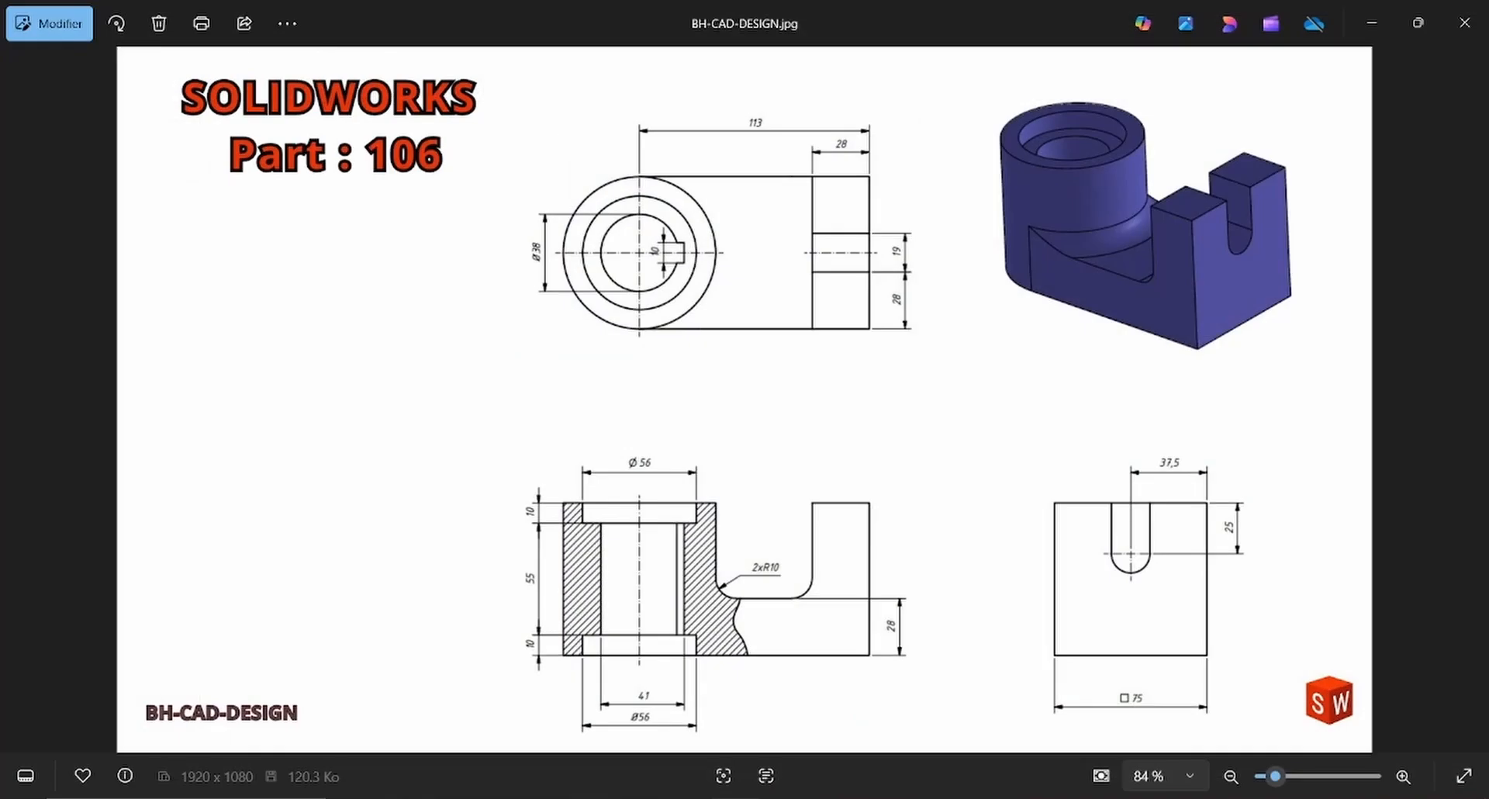
{"action": "key", "text": "alt+Tab"}
{"action": "left_click", "coordinate": [933, 227]}
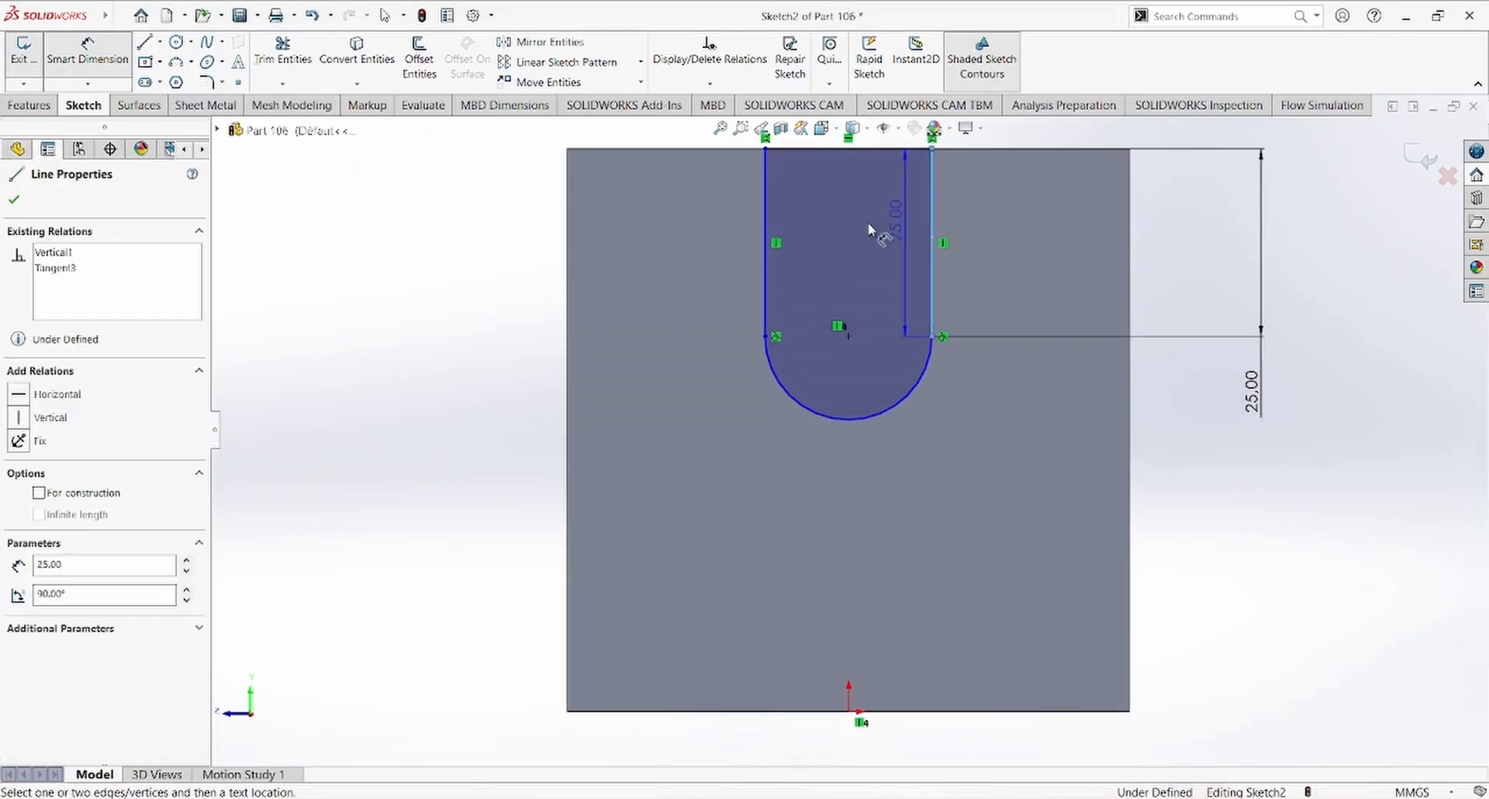
{"action": "left_click", "coordinate": [772, 270]}
{"action": "left_click", "coordinate": [818, 534]}
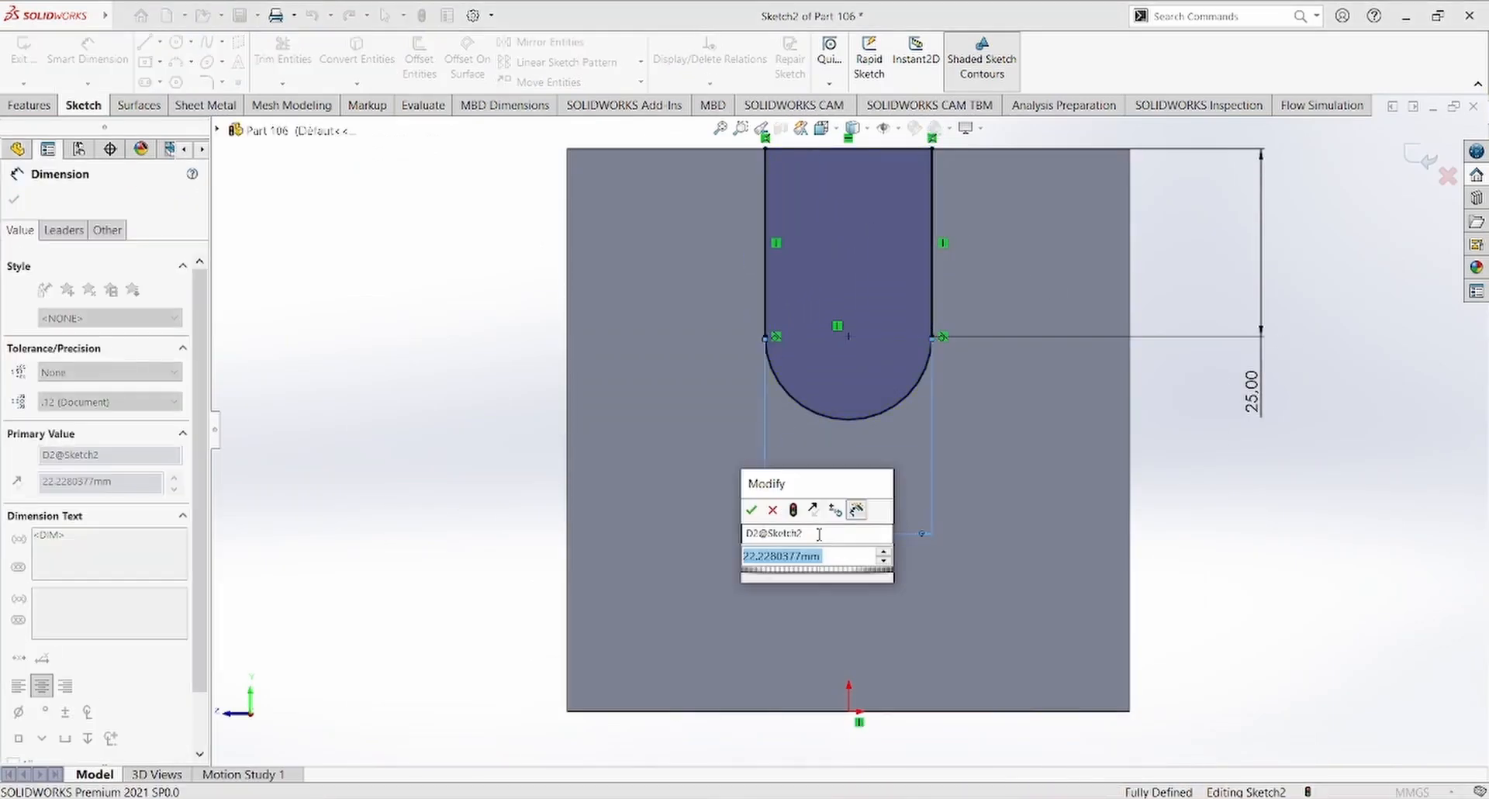
{"action": "type", "text": "19"}
{"action": "key", "text": "Return"}
{"action": "scroll", "coordinate": [853, 431], "scroll_direction": "up", "scroll_amount": 3}
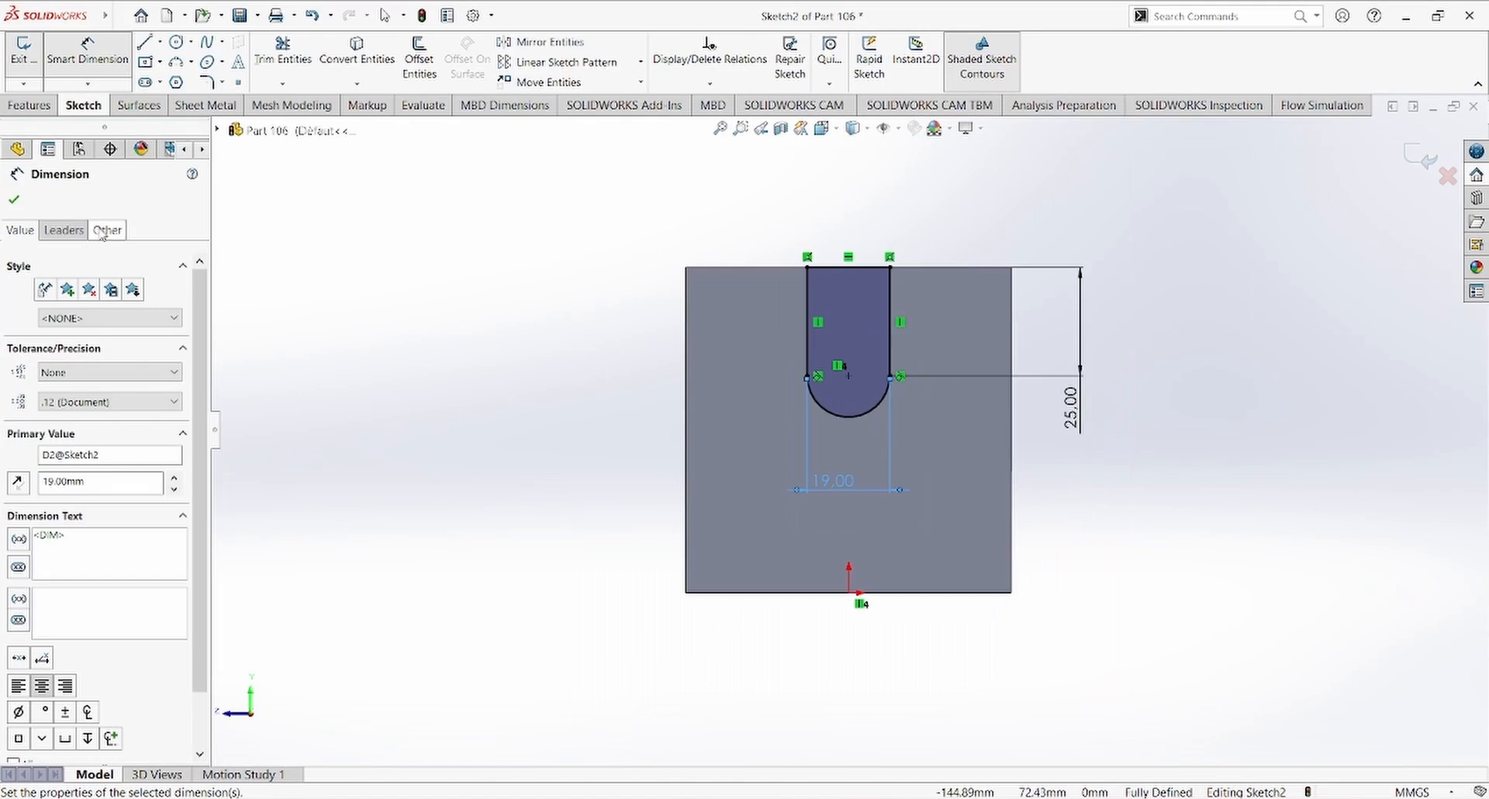
{"action": "left_click", "coordinate": [13, 201]}
Step: Cut the U-shaped slot through the end block with an Extruded Cut using the Up To Next end condition
{"action": "left_click", "coordinate": [30, 105]}
{"action": "left_click", "coordinate": [276, 70]}
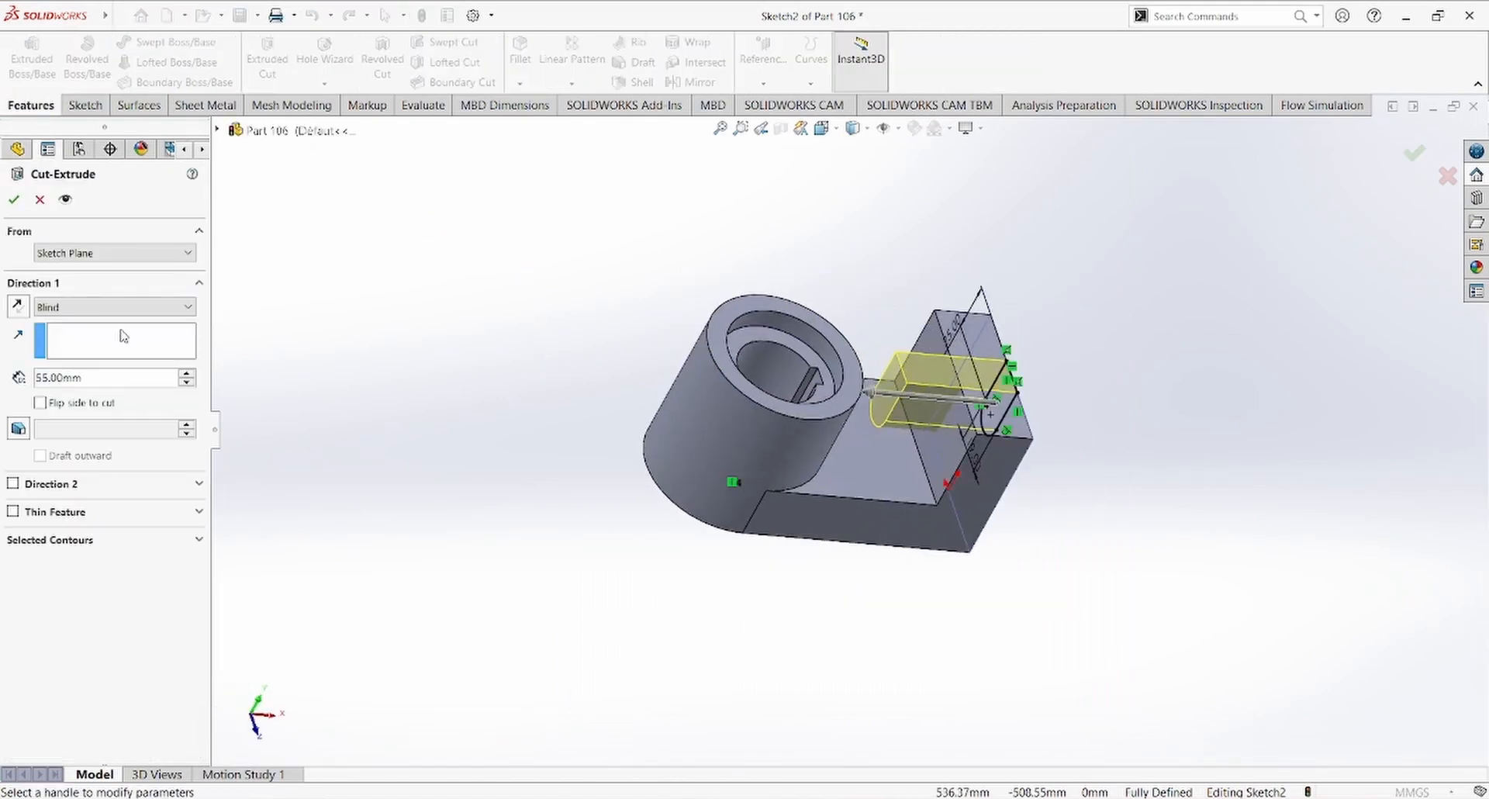
{"action": "left_click", "coordinate": [96, 307]}
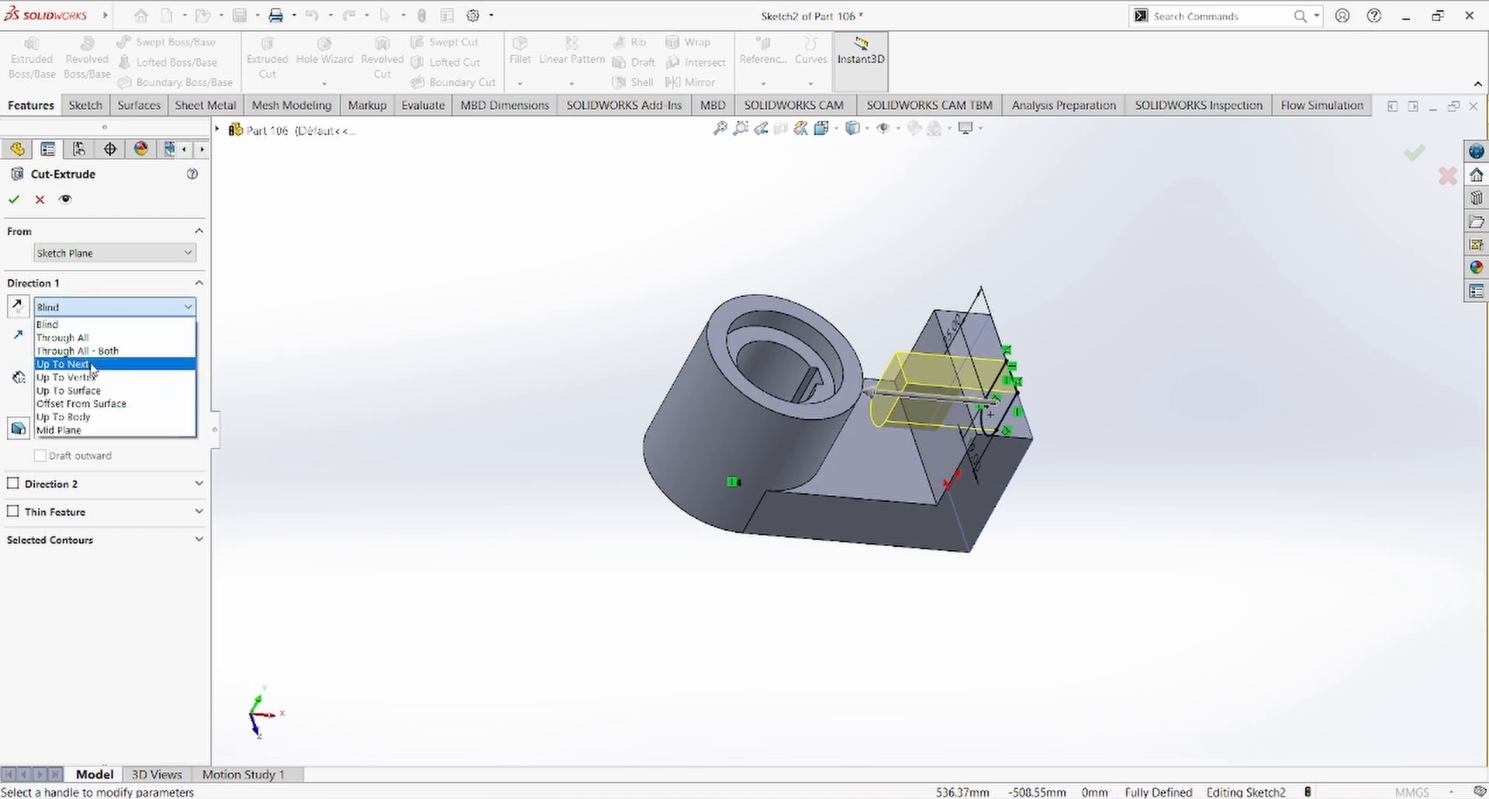
{"action": "left_click", "coordinate": [94, 366]}
{"action": "left_click", "coordinate": [14, 200]}
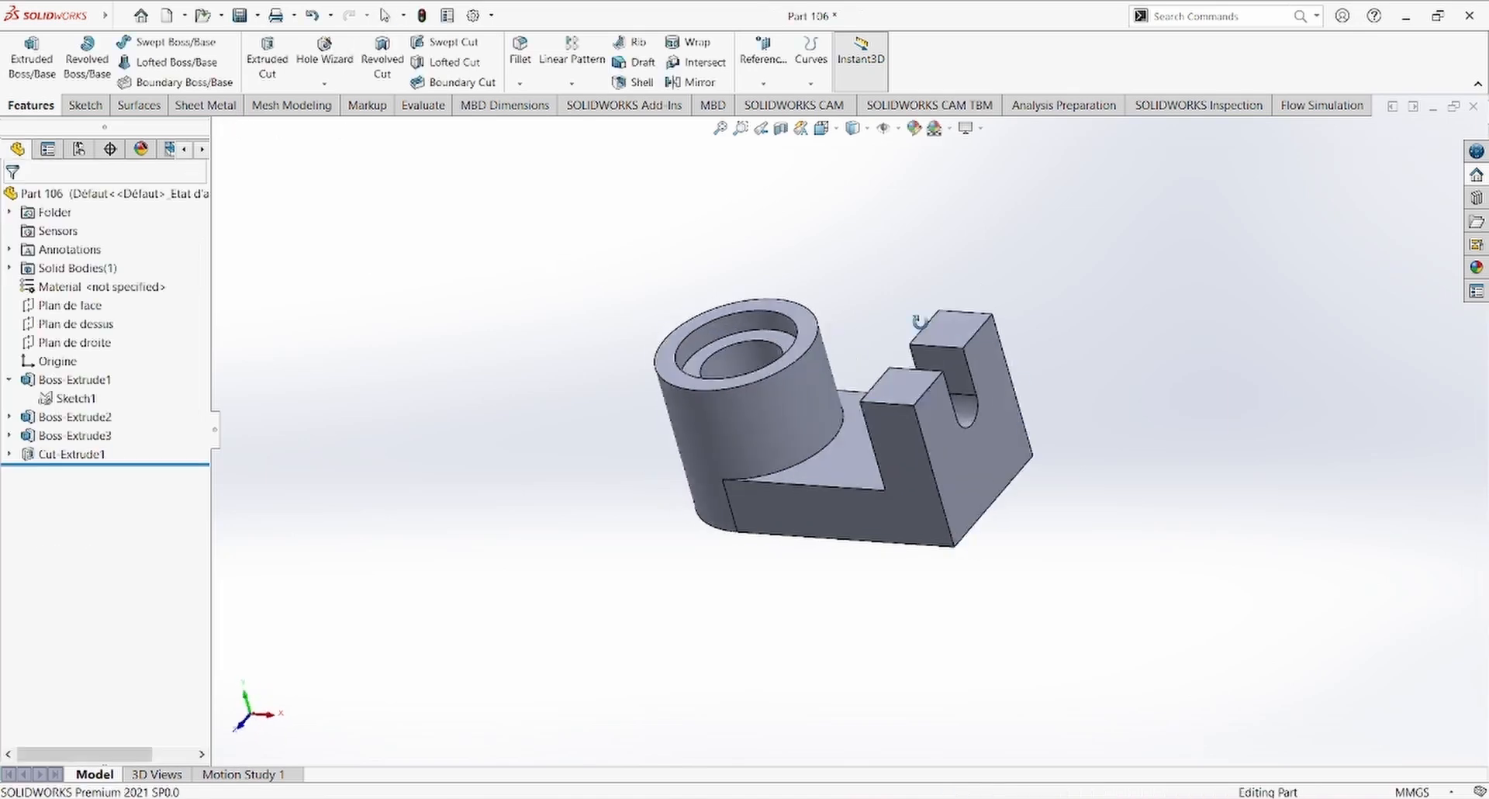
Step: Add 10 mm symmetric fillets along the web's edges where it meets the cylindrical hub and the slotted end block
{"action": "left_click", "coordinate": [745, 798]}
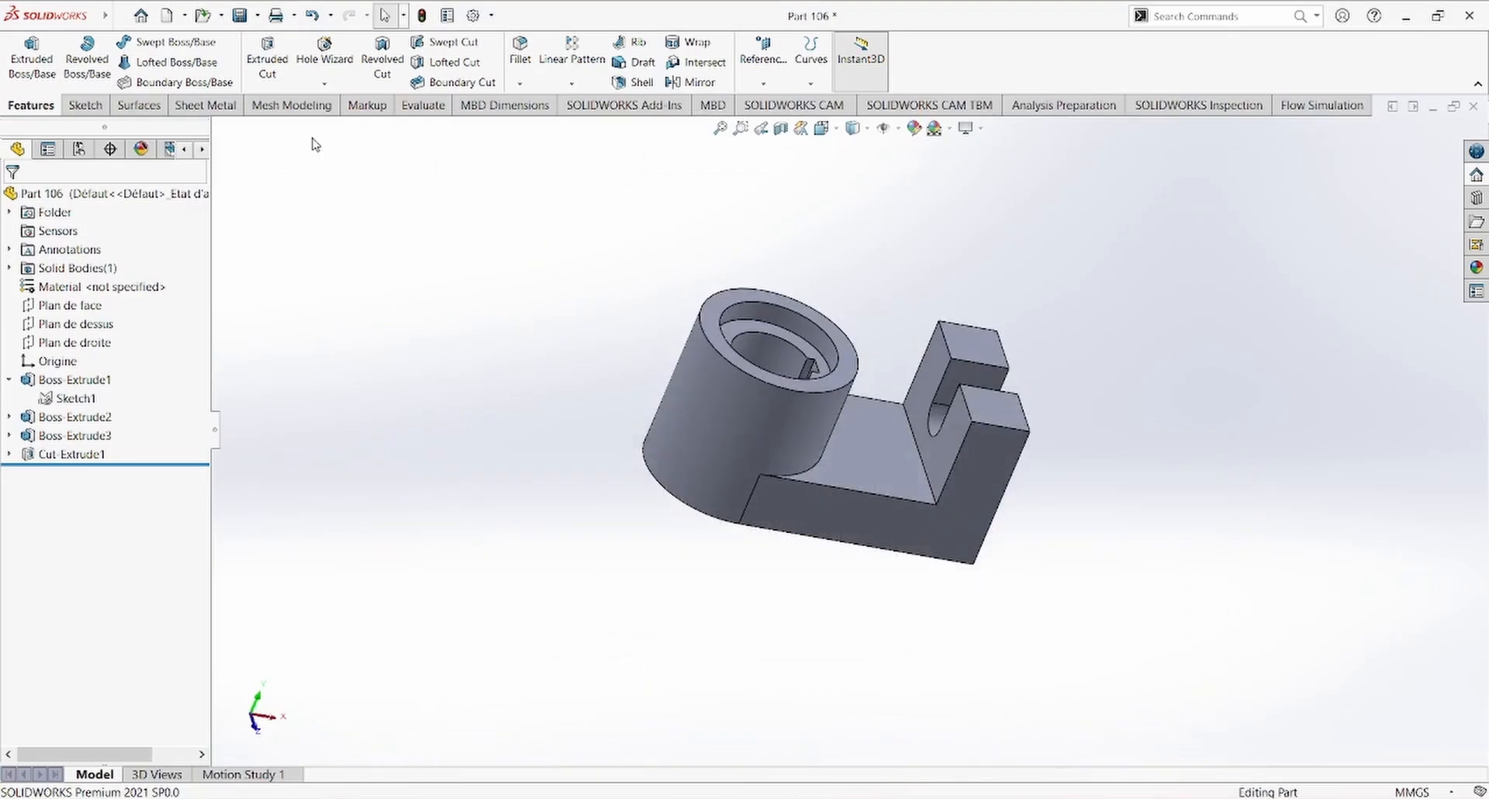
{"action": "key", "text": "f"}
{"action": "left_click", "coordinate": [526, 53]}
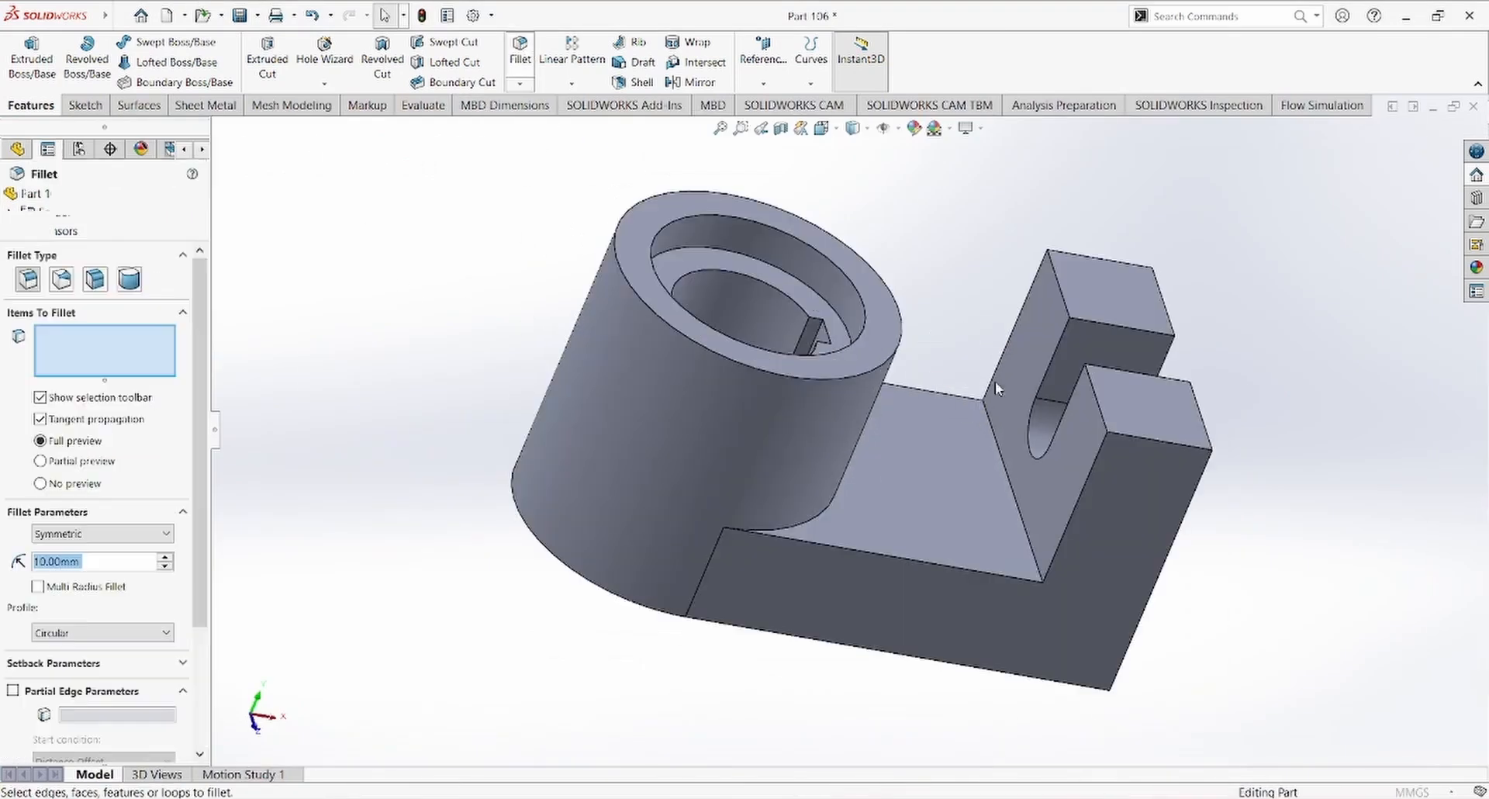
{"action": "middle_click_drag", "start_coordinate": [994, 380], "coordinate": [1002, 526]}
{"action": "left_click", "coordinate": [855, 464]}
{"action": "left_click", "coordinate": [1011, 535]}
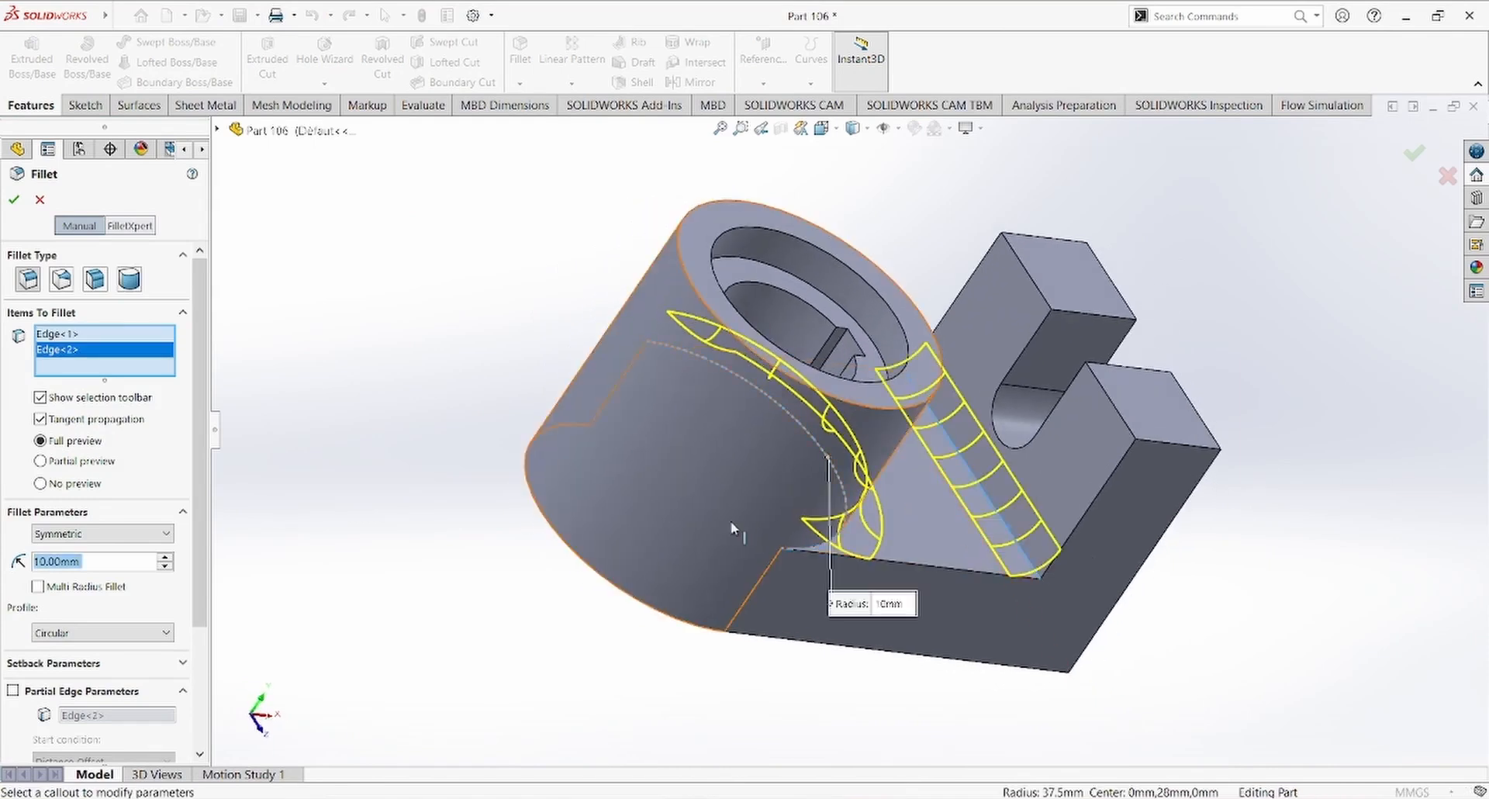
{"action": "left_click", "coordinate": [14, 200]}
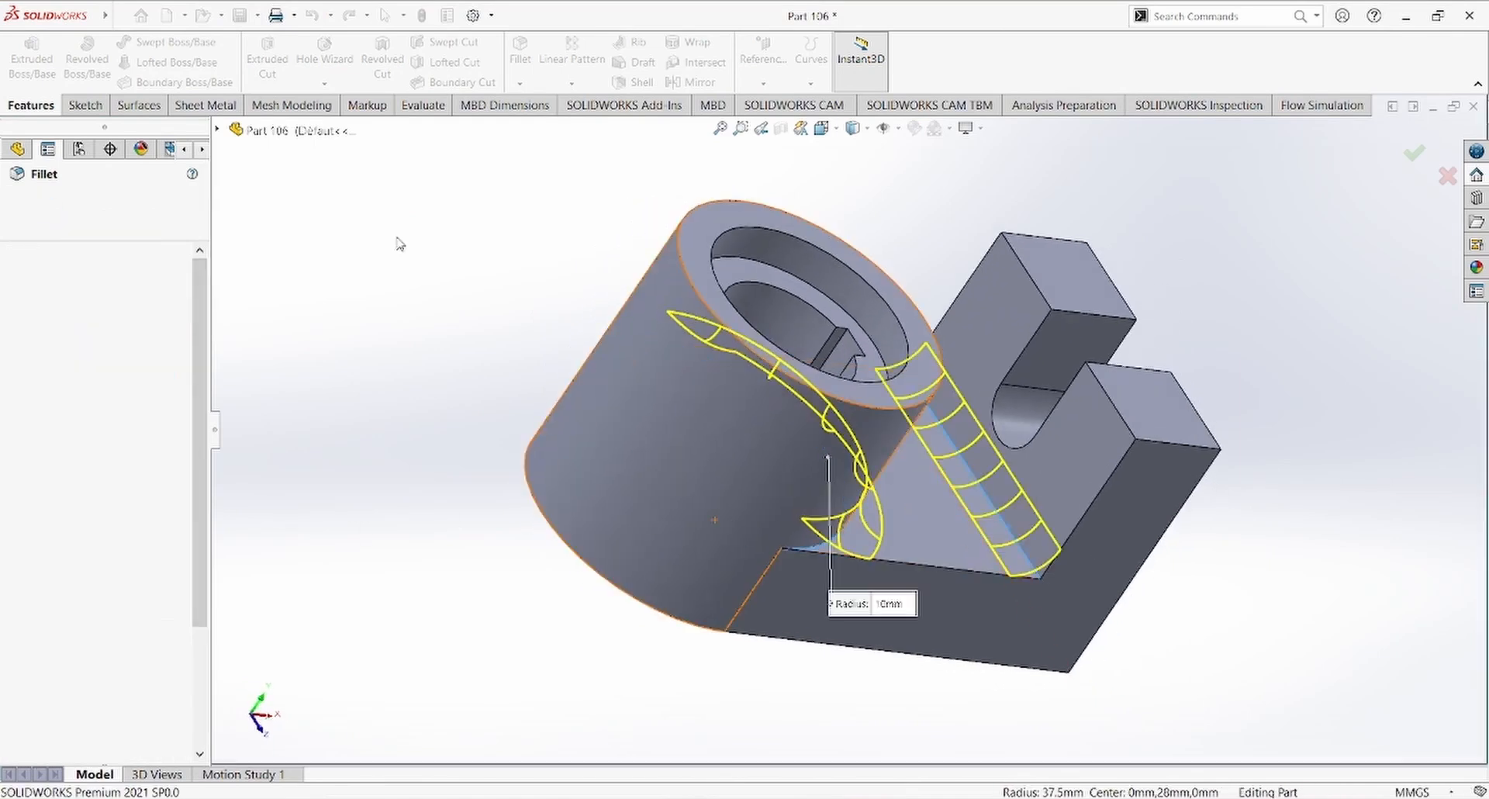
Step: Examine the stepped bore and fillets from the front in a temporary section view along Plan de face
{"action": "middle_click_drag", "start_coordinate": [760, 535], "coordinate": [884, 567]}
{"action": "left_click", "coordinate": [780, 128]}
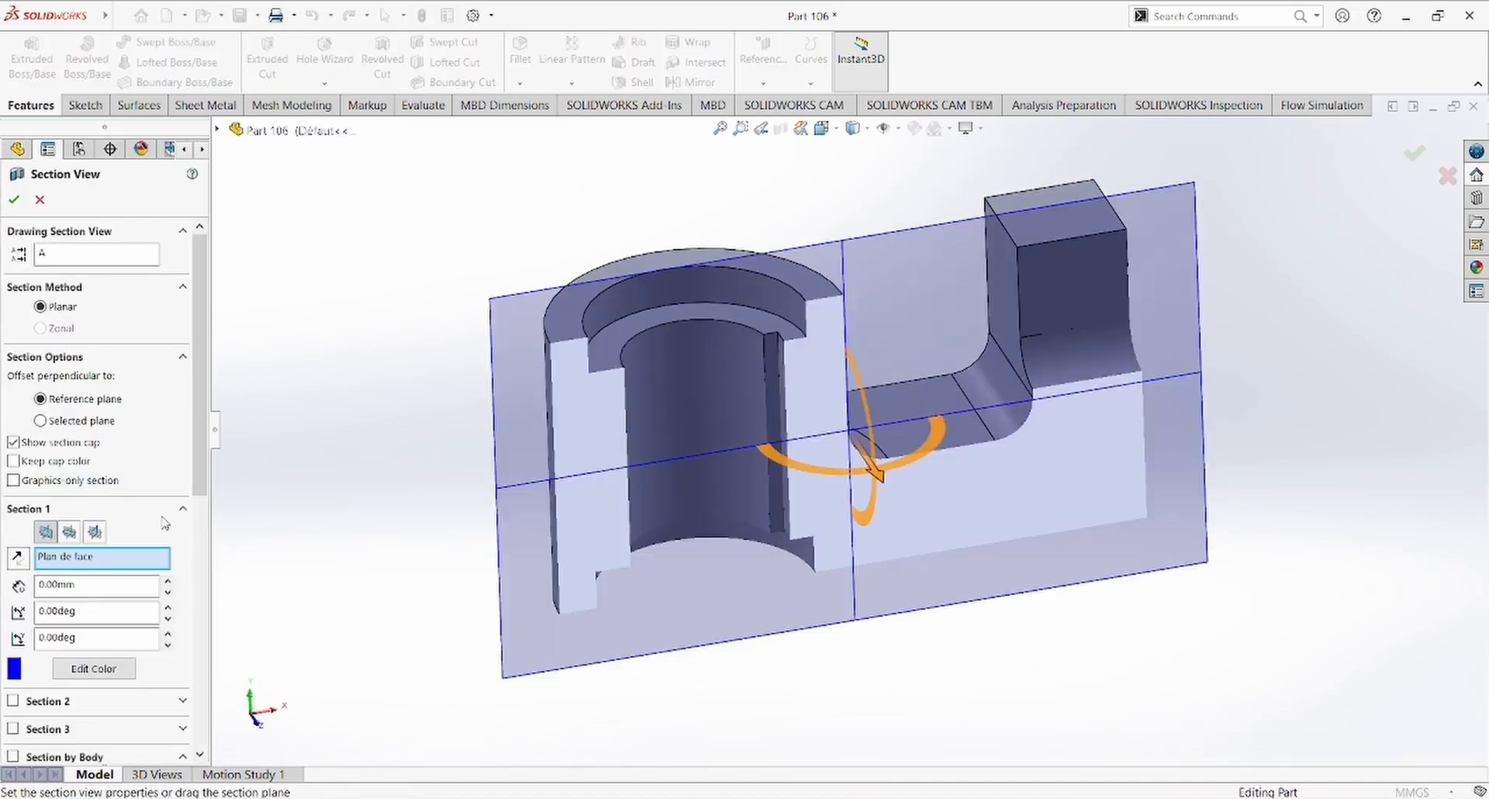
{"action": "left_click", "coordinate": [13, 199]}
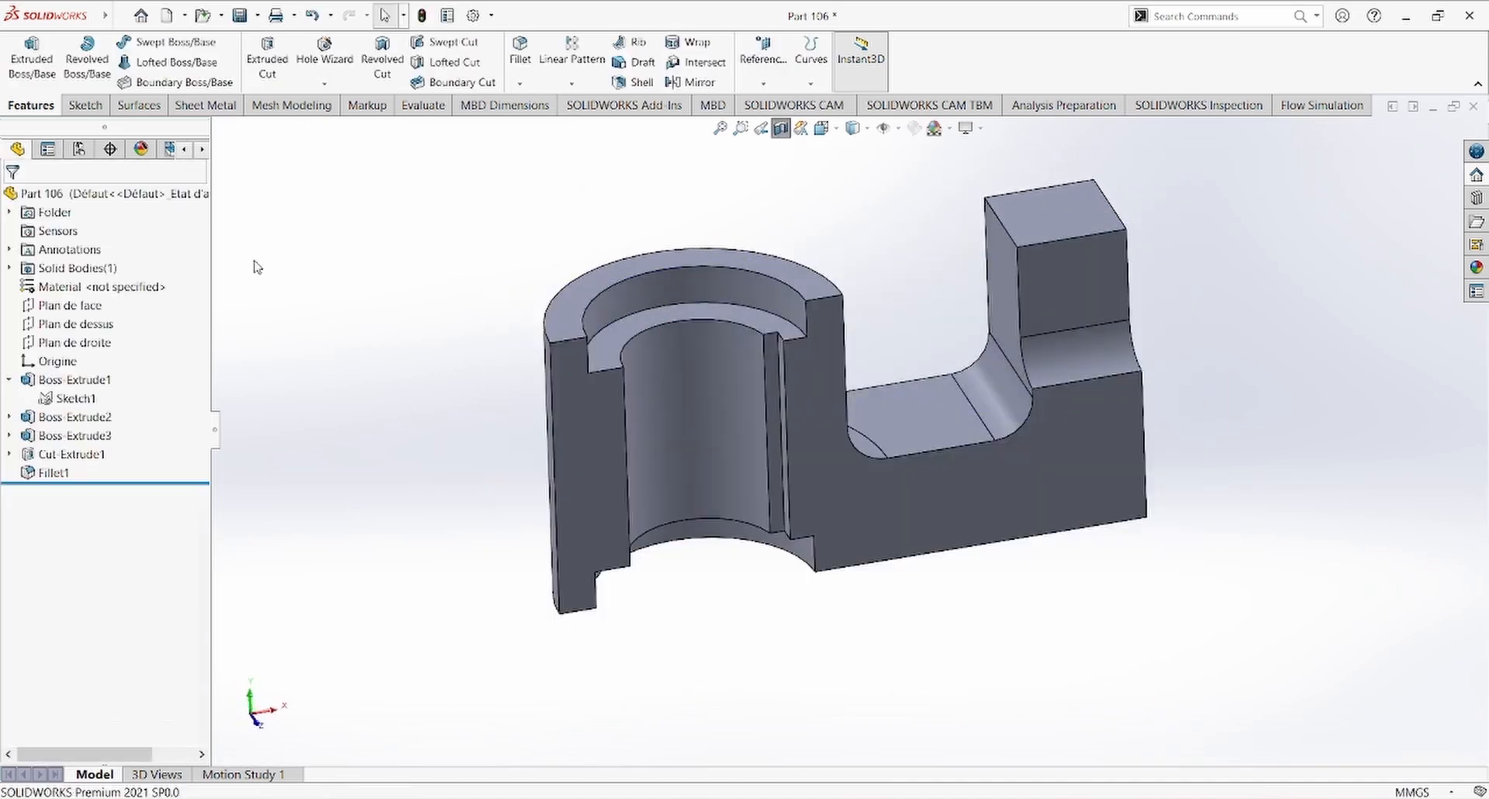
{"action": "scroll", "coordinate": [719, 426], "scroll_direction": "up", "scroll_amount": 1}
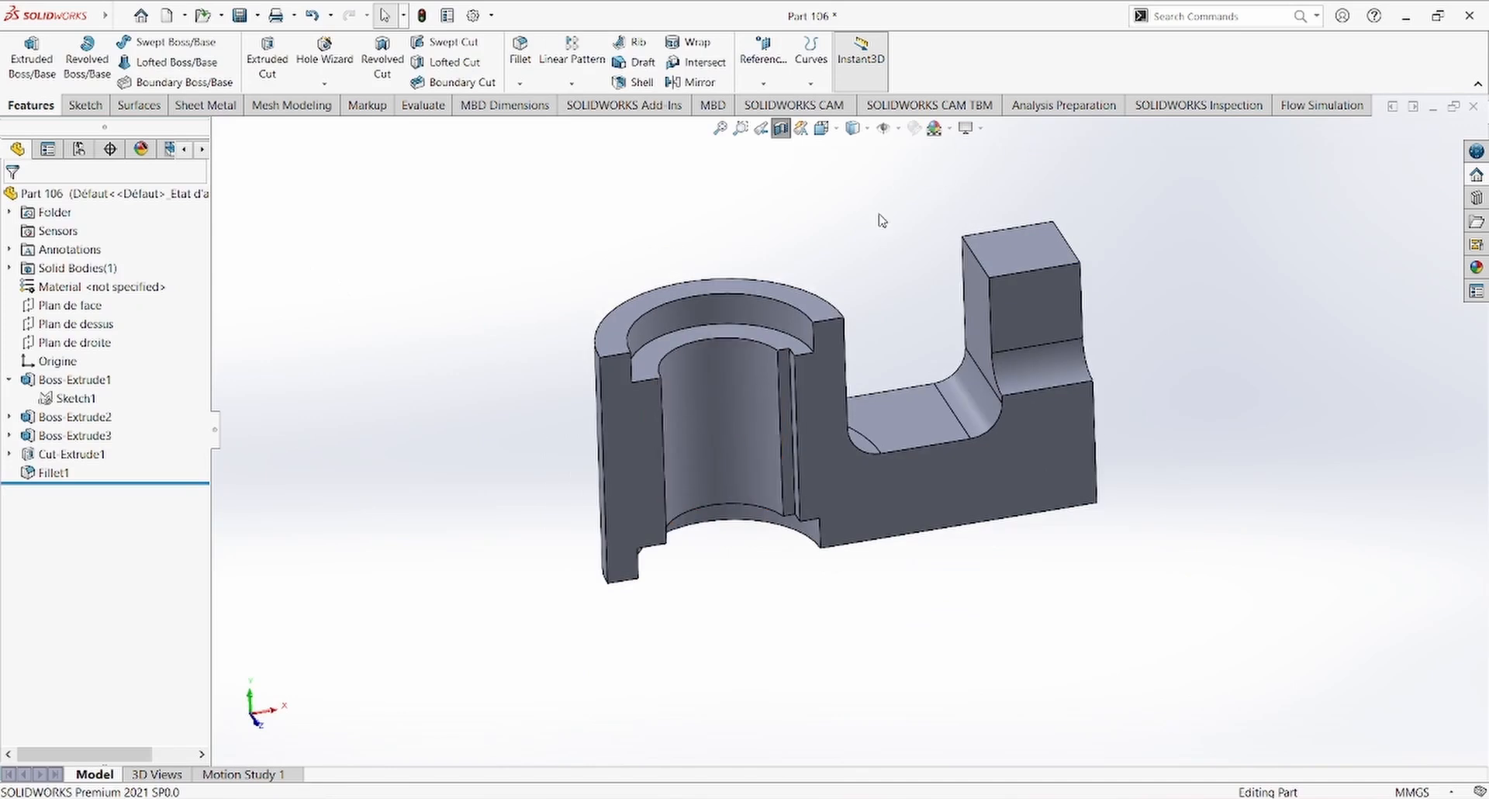
{"action": "key", "text": "ctrl+1"}
{"action": "scroll", "coordinate": [964, 386], "scroll_direction": "up", "scroll_amount": 2}
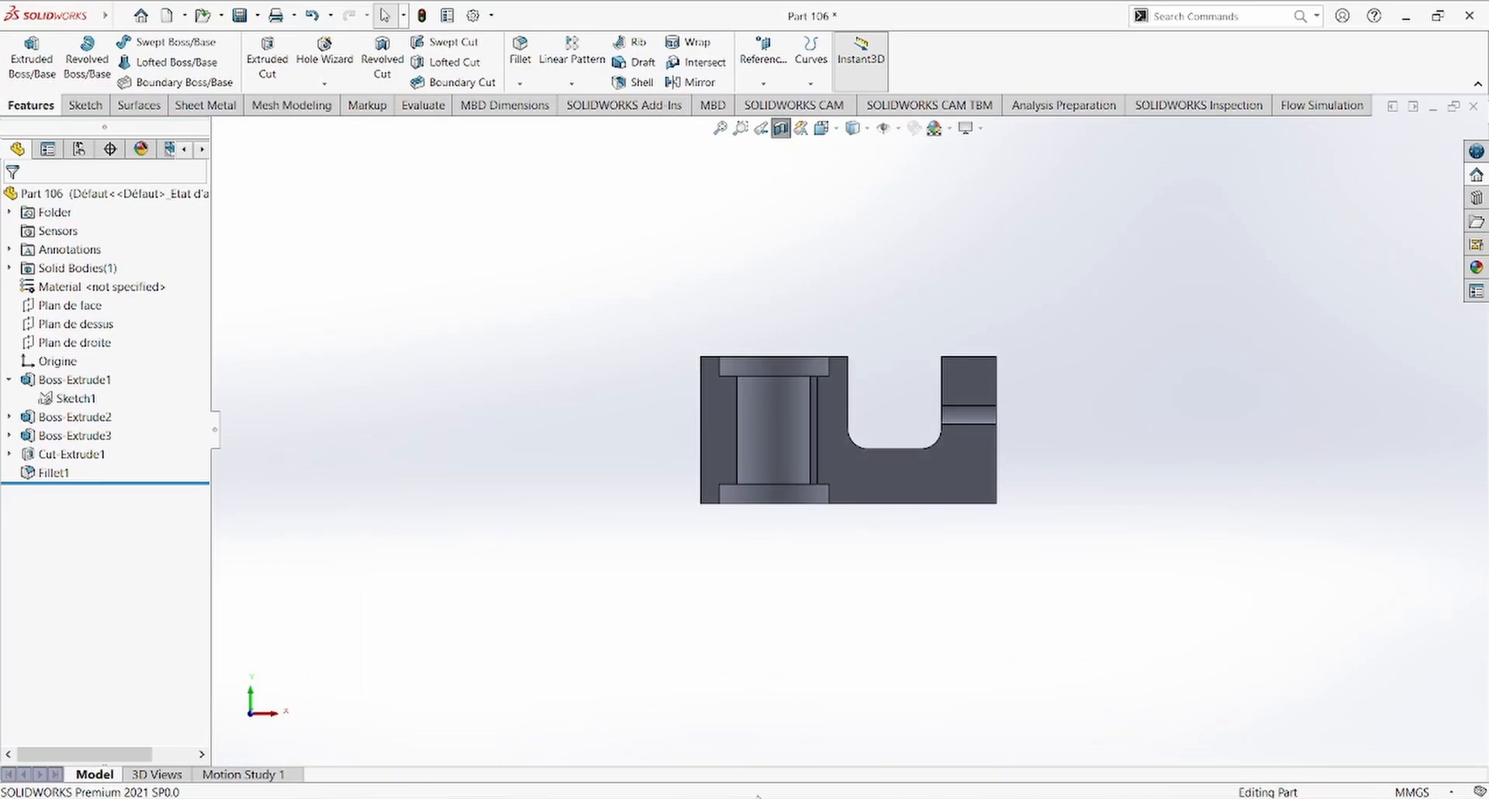
{"action": "left_click", "coordinate": [782, 127]}
{"action": "middle_click_drag", "start_coordinate": [845, 263], "coordinate": [831, 402]}
{"action": "scroll", "coordinate": [994, 361], "scroll_direction": "down", "scroll_amount": 5}
{"action": "scroll", "coordinate": [878, 486], "scroll_direction": "up", "scroll_amount": 3}
{"action": "middle_click_drag", "start_coordinate": [876, 487], "coordinate": [887, 490]}
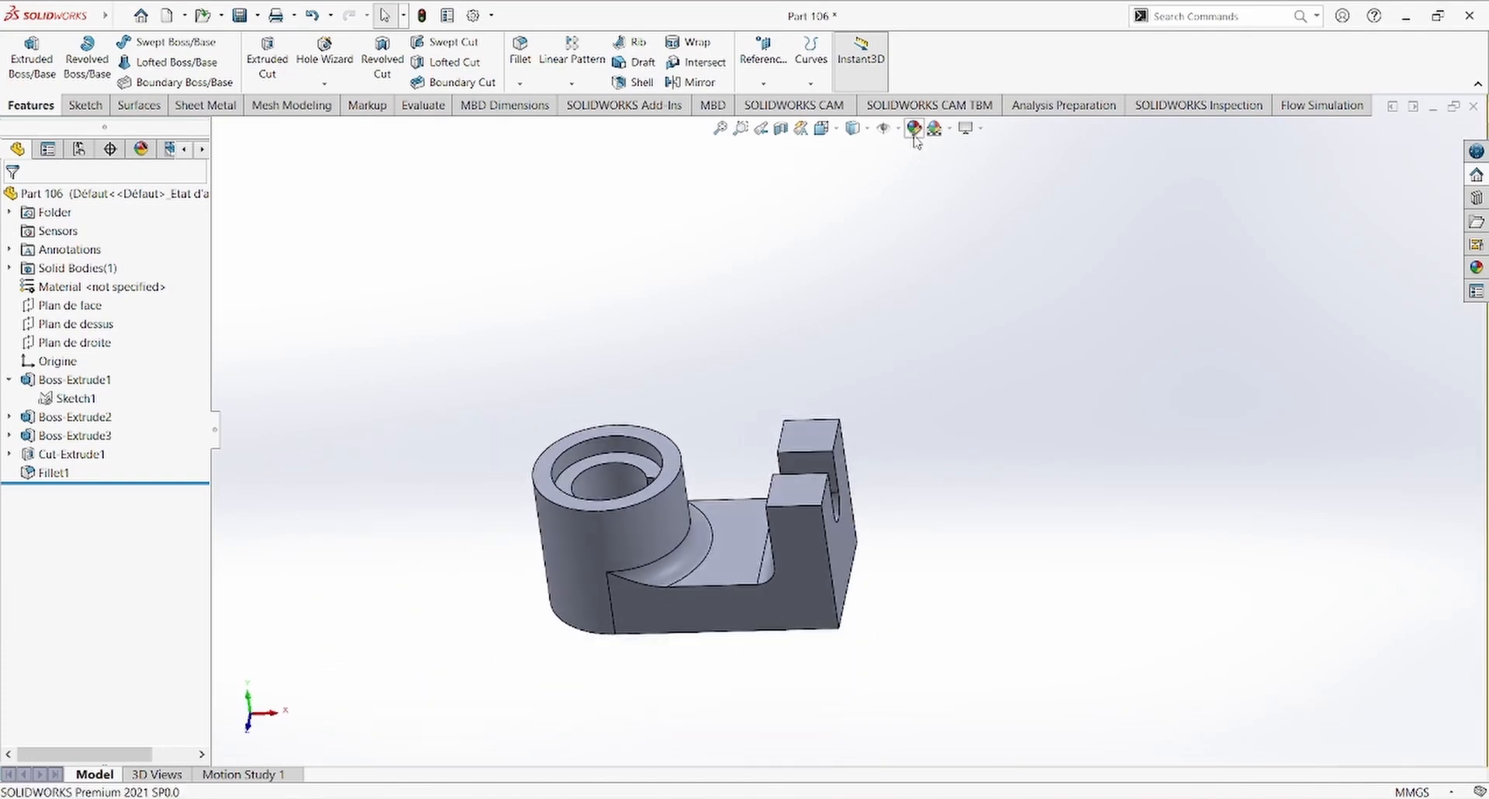
Step: Apply a medium violet-blue appearance with red value 128 from the standard swatches to the whole part
{"action": "left_click", "coordinate": [914, 127]}
{"action": "left_click", "coordinate": [119, 583]}
{"action": "left_click", "coordinate": [119, 560]}
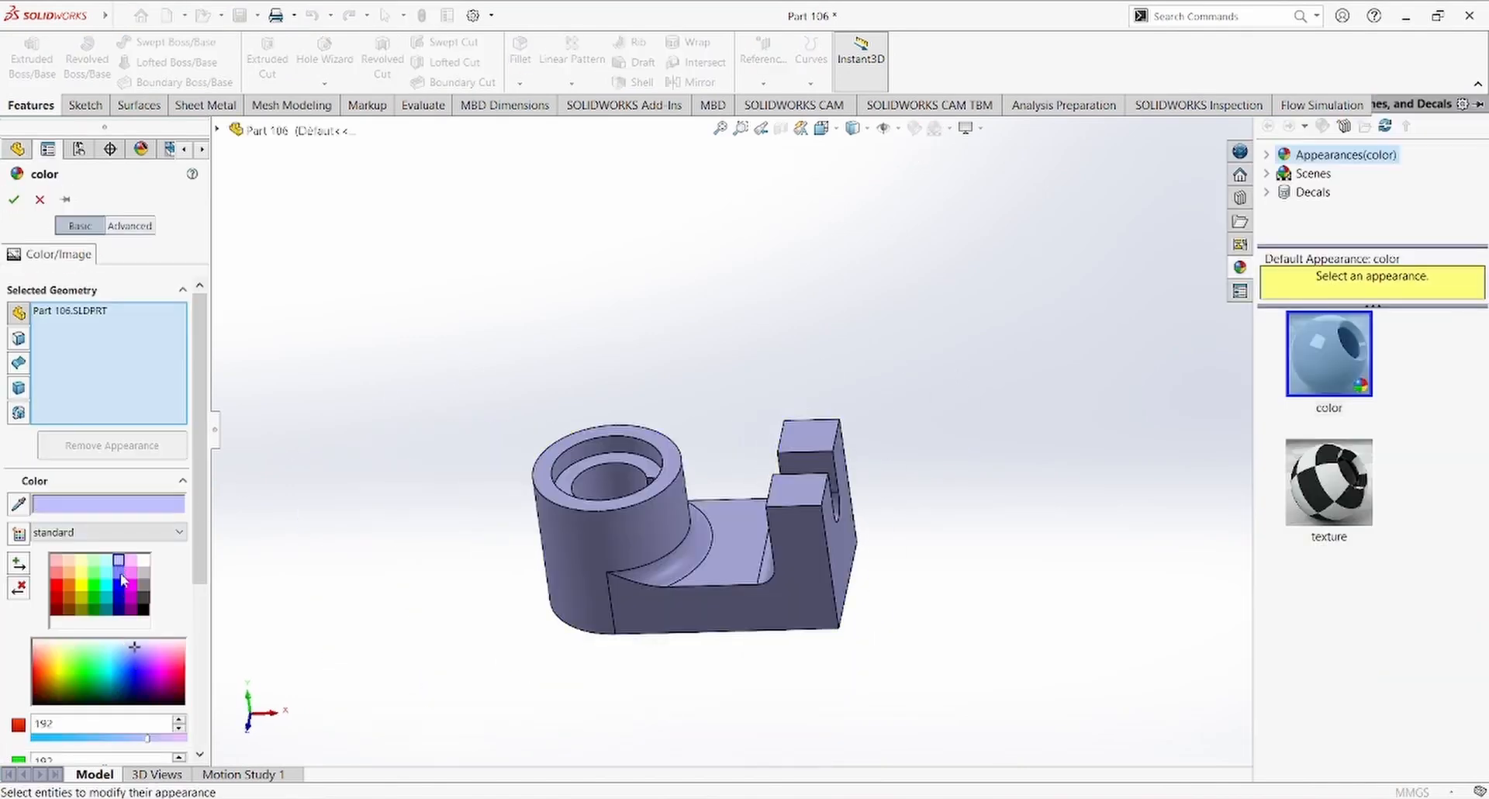
{"action": "left_click", "coordinate": [118, 583]}
{"action": "left_click", "coordinate": [118, 595]}
{"action": "left_click", "coordinate": [119, 583]}
{"action": "left_click", "coordinate": [119, 572]}
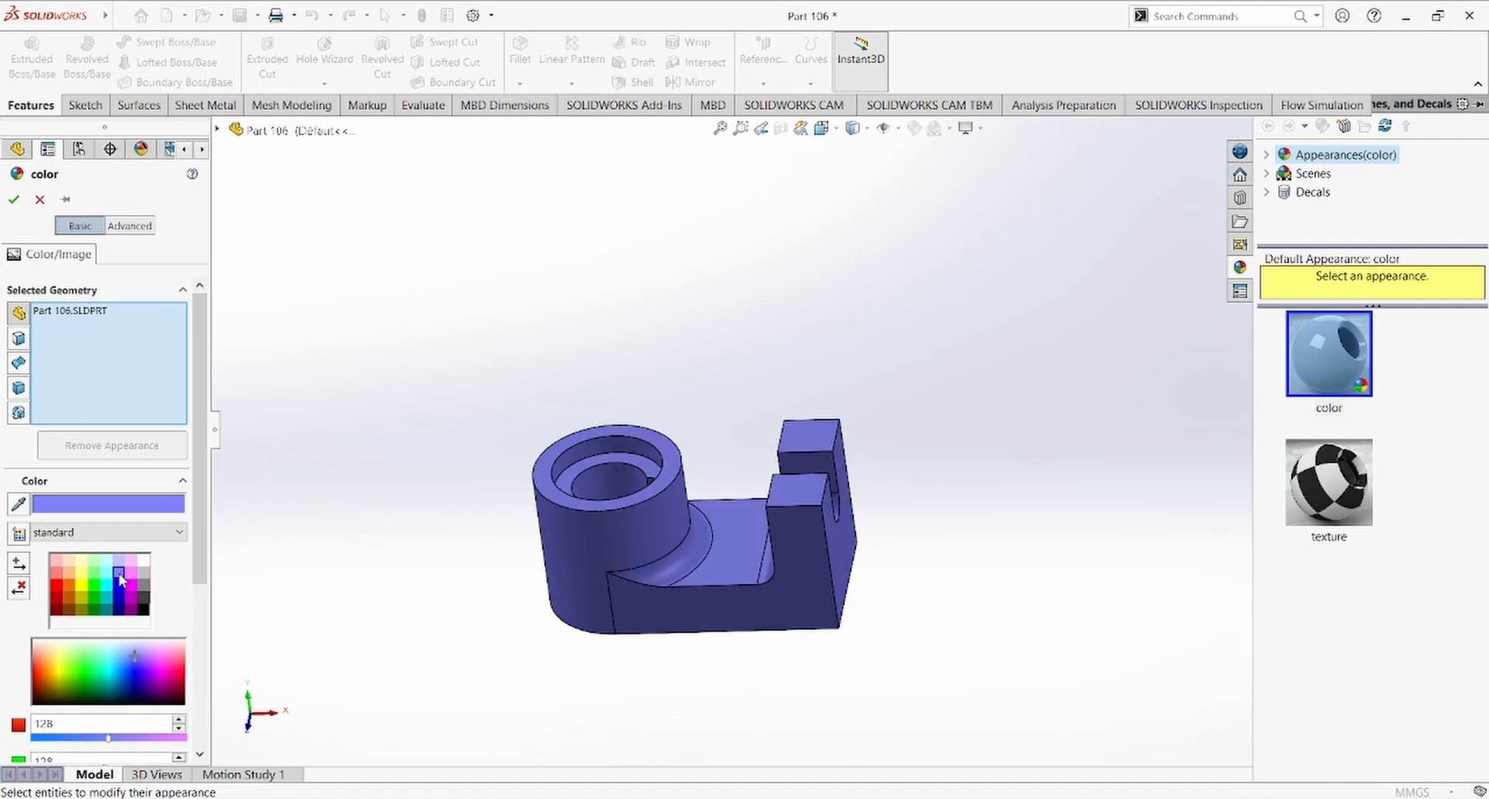
{"action": "left_click", "coordinate": [14, 201]}
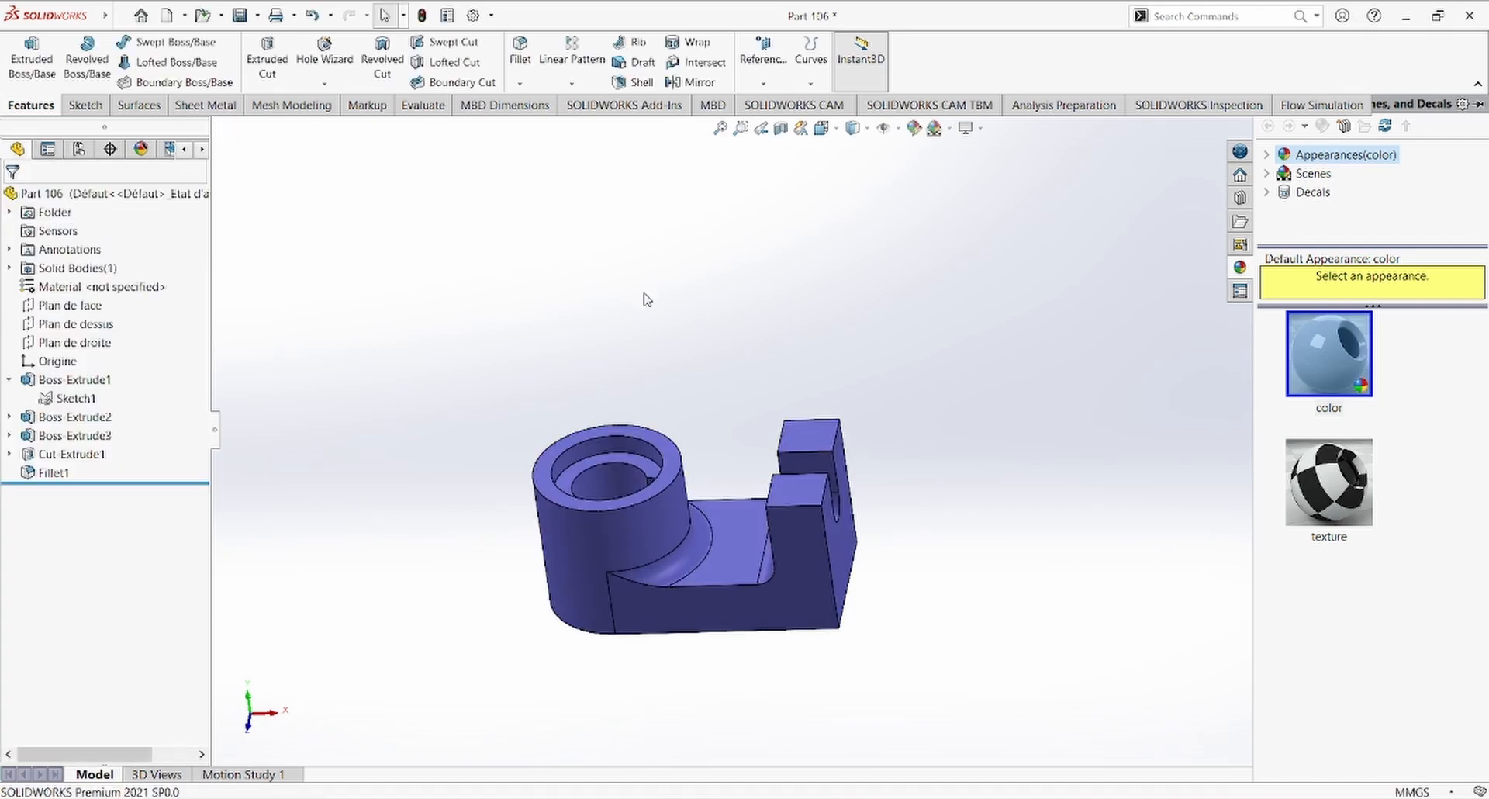
{"action": "middle_click_drag", "start_coordinate": [1047, 392], "coordinate": [1210, 509]}
{"action": "scroll", "coordinate": [896, 592], "scroll_direction": "down", "scroll_amount": 4}
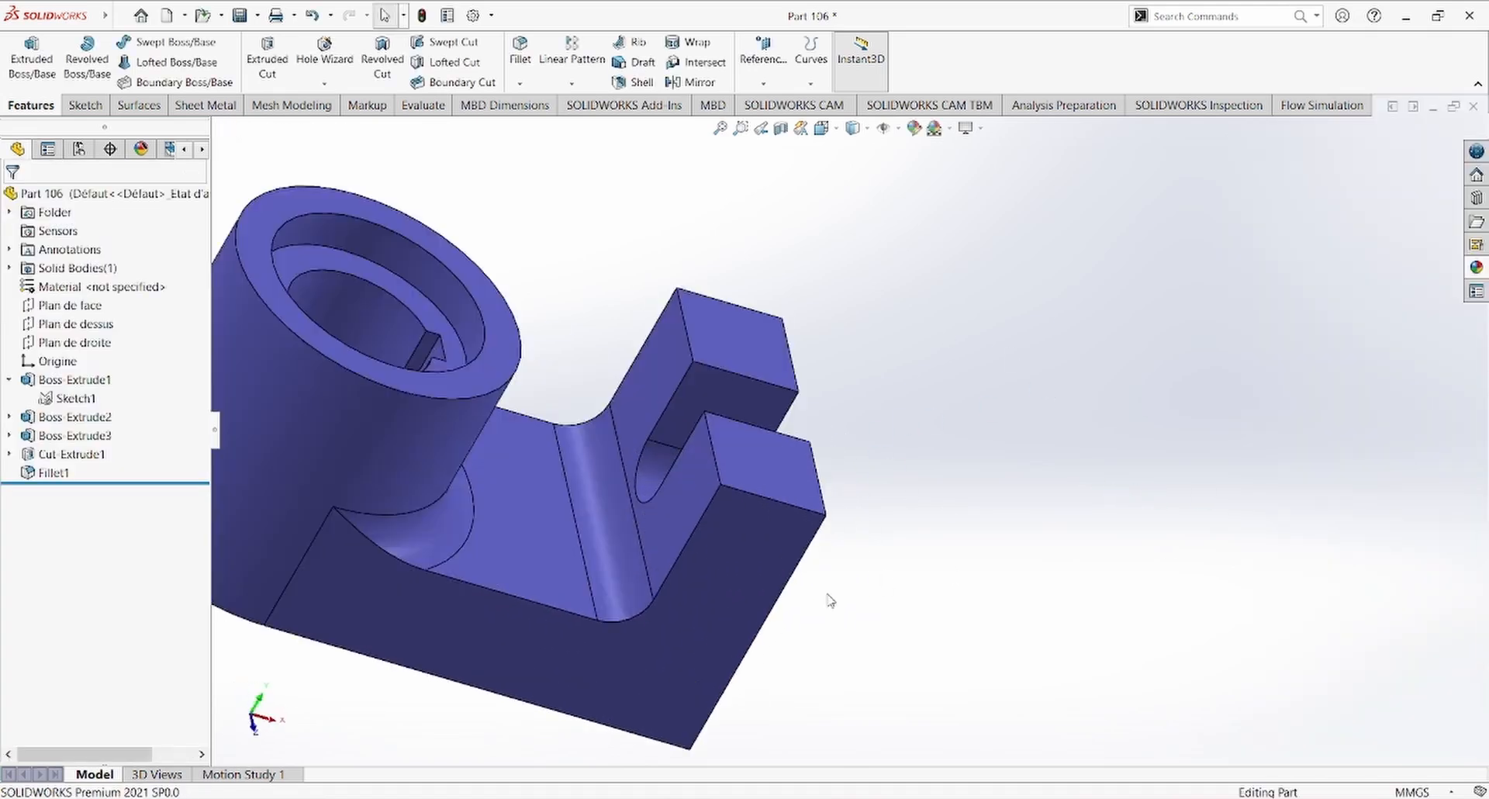
{"action": "middle_click_drag", "start_coordinate": [830, 599], "coordinate": [688, 554]}
{"action": "scroll", "coordinate": [1027, 533], "scroll_direction": "down", "scroll_amount": 1}
{"action": "scroll", "coordinate": [1024, 533], "scroll_direction": "up", "scroll_amount": 2}
{"action": "middle_click_drag", "start_coordinate": [1014, 533], "coordinate": [419, 609]}
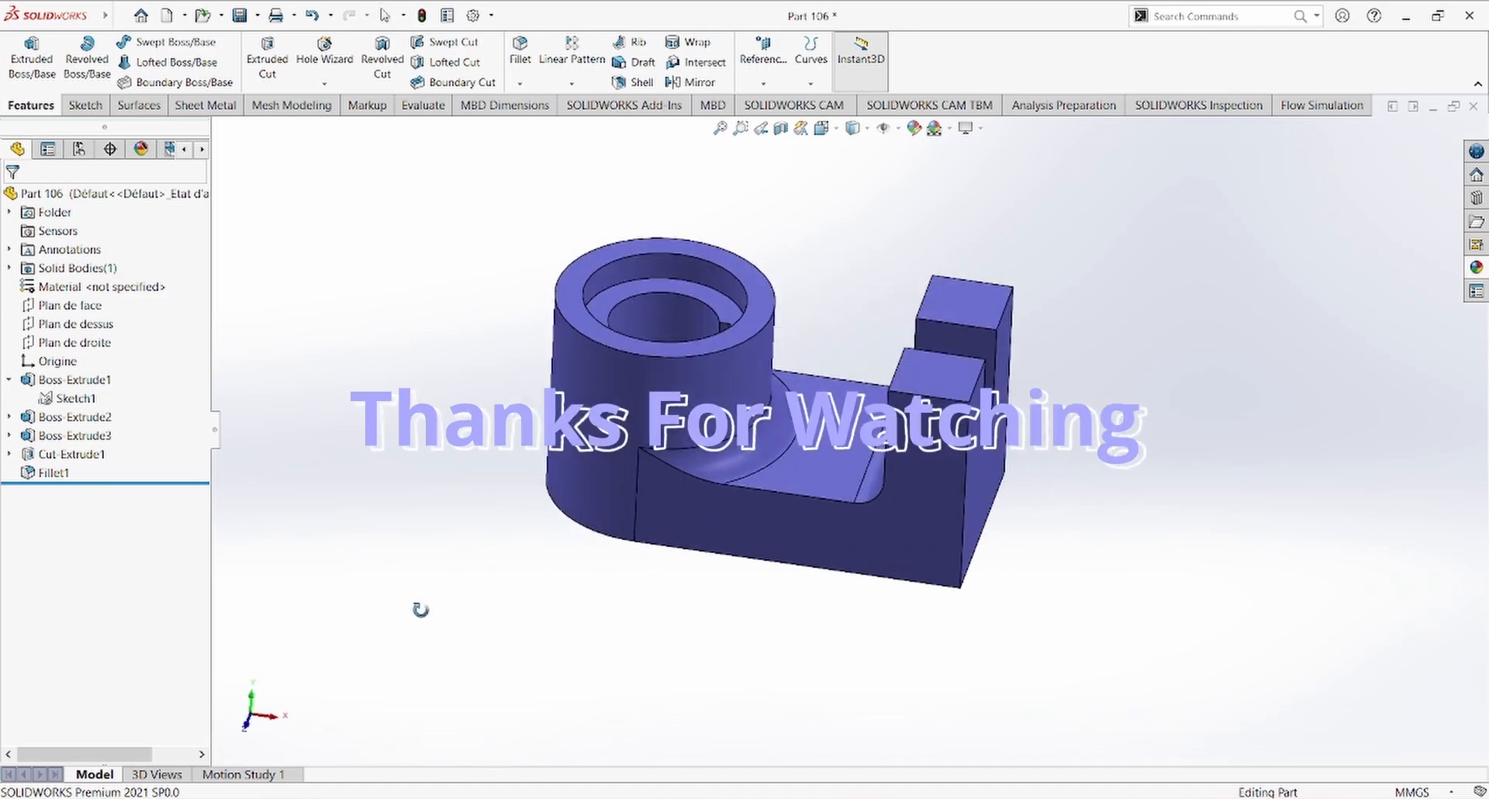